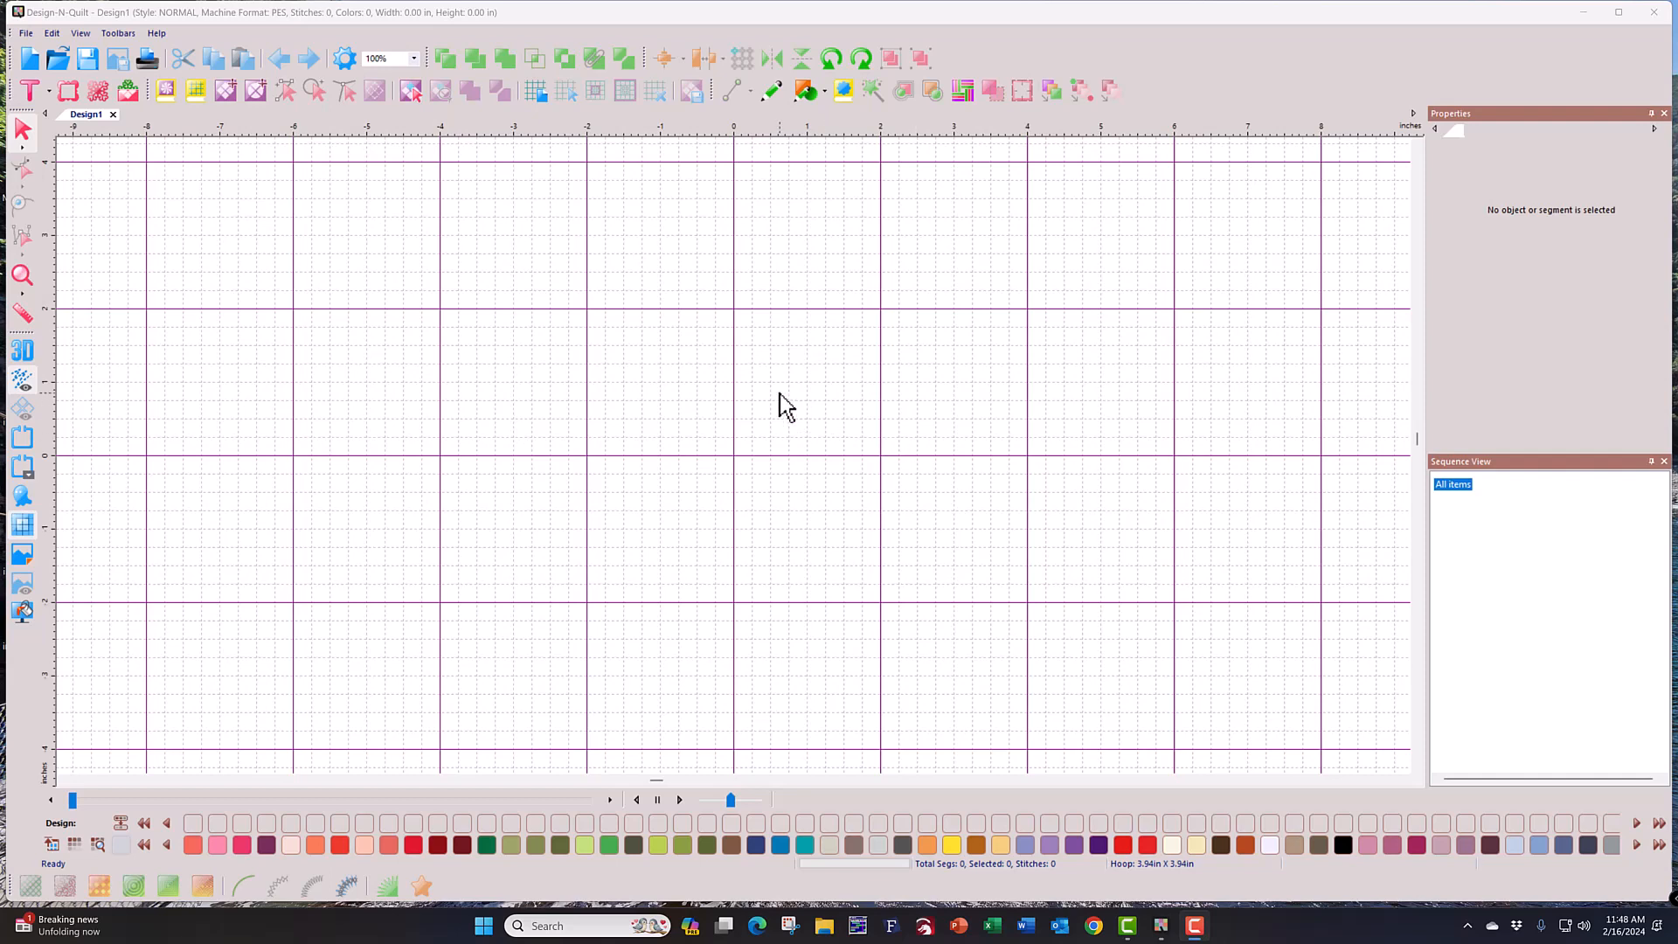
Step: View the Log Cabin 001 block from the quilt block library and close its design without changes
left_click(160, 96)
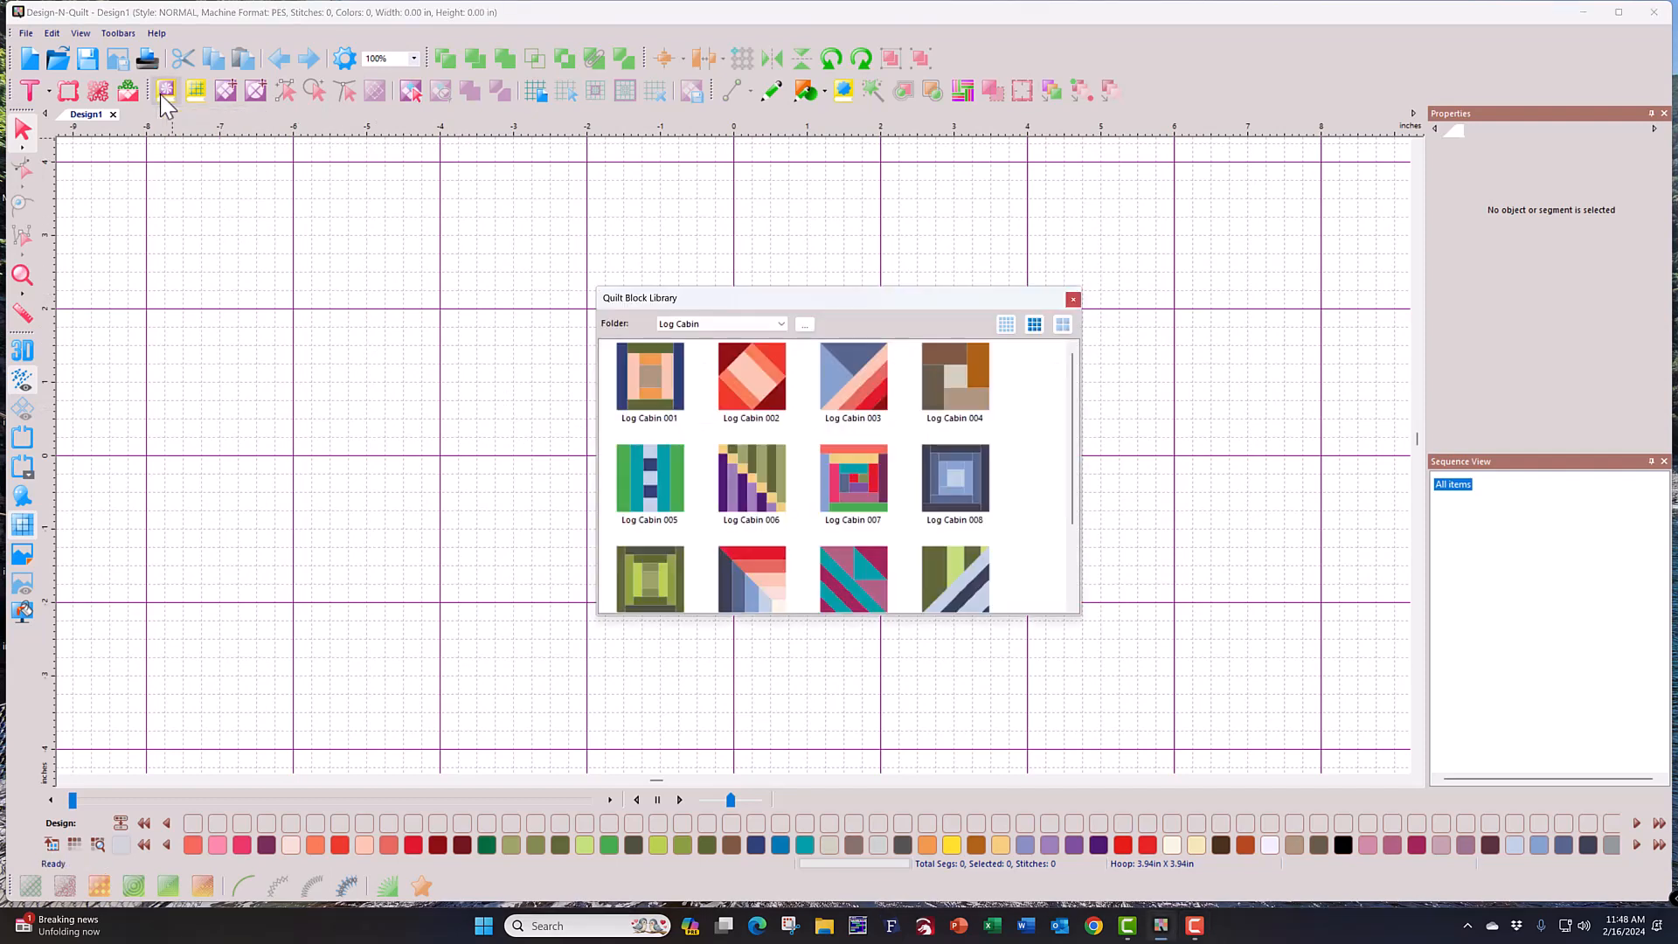
left_click(651, 382)
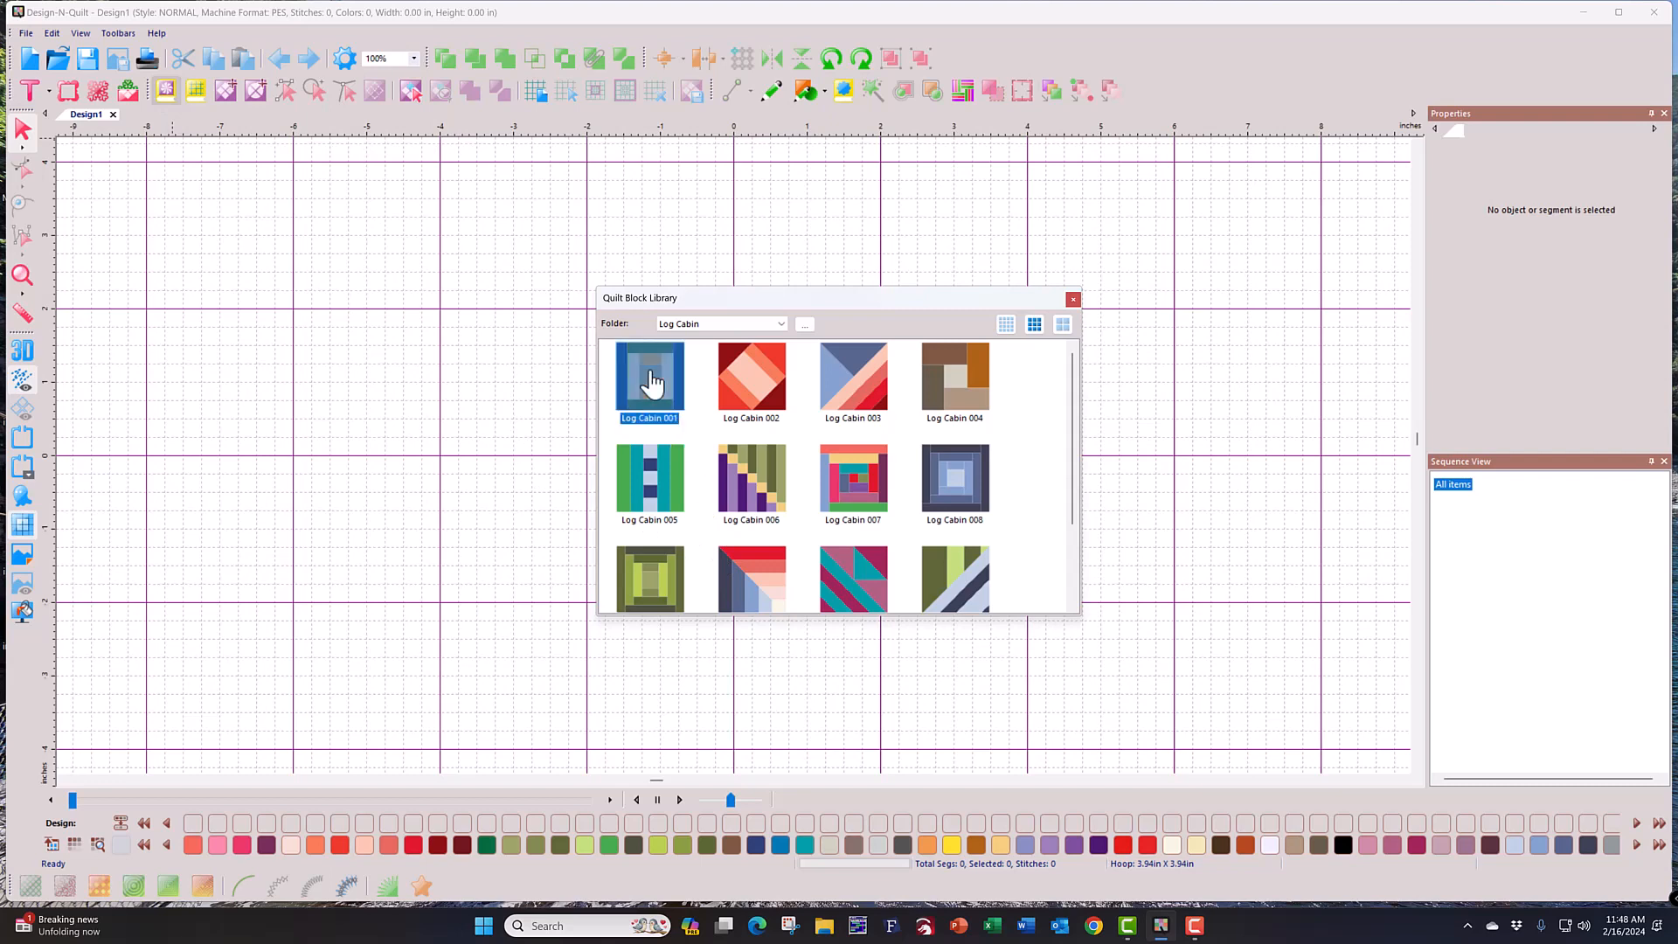
double_click(651, 382)
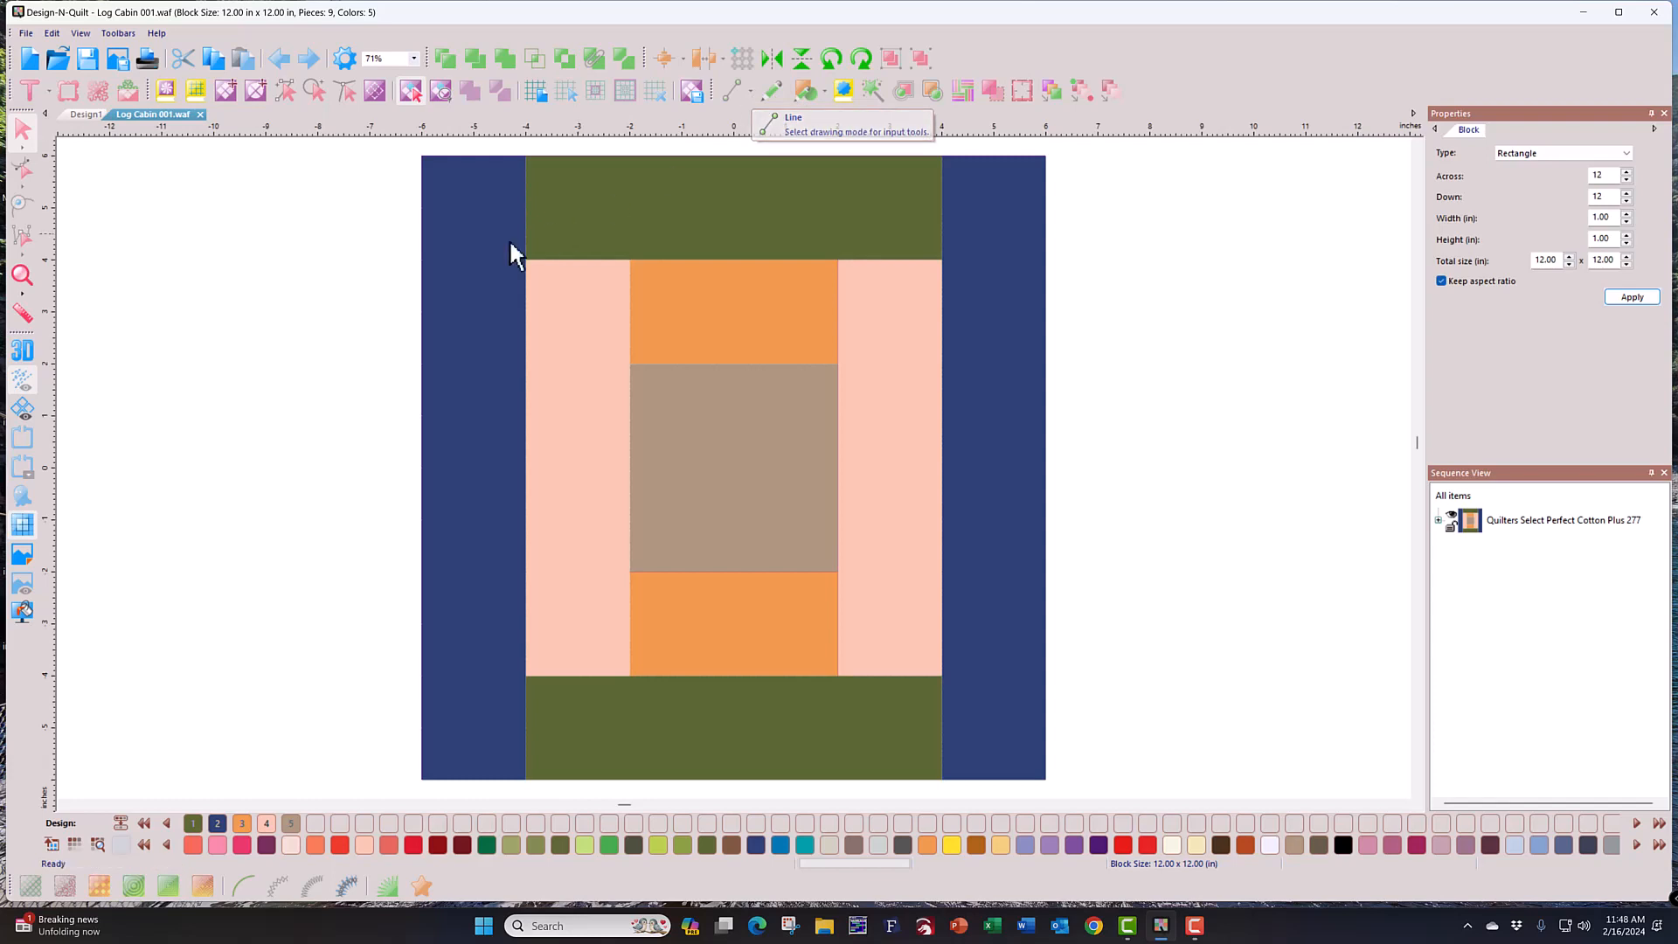
left_click(200, 115)
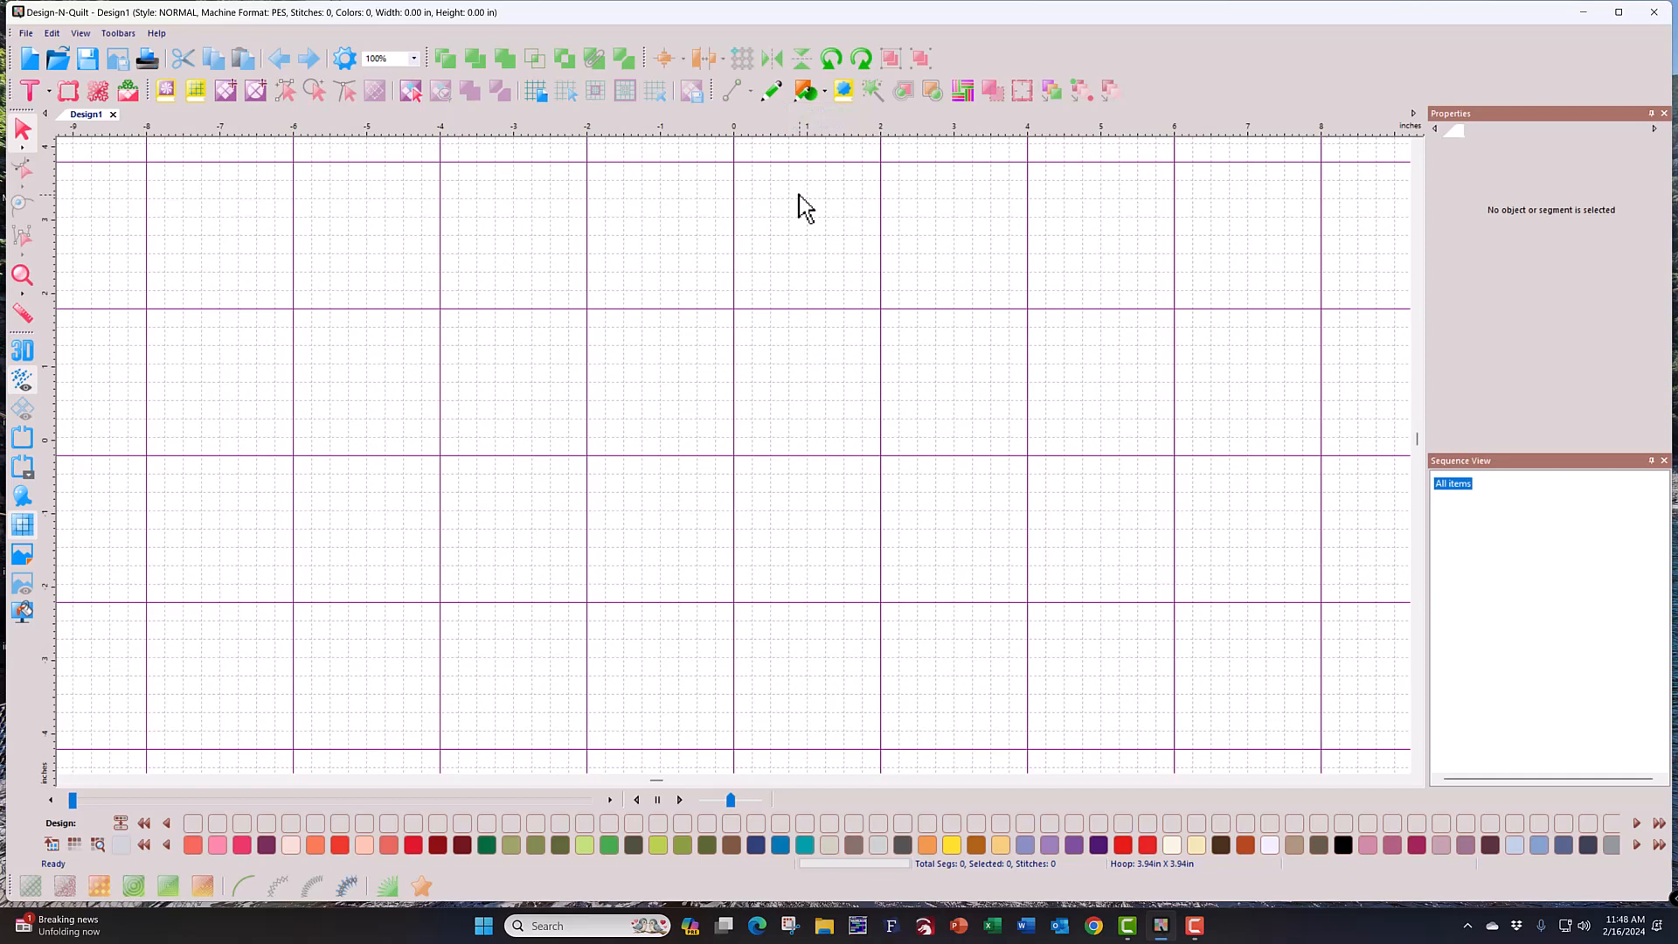
Step: Draw an open nine-point artwork path in Line mode, about 5.83 × 2.53 in, above the middle of the grid
left_click(775, 97)
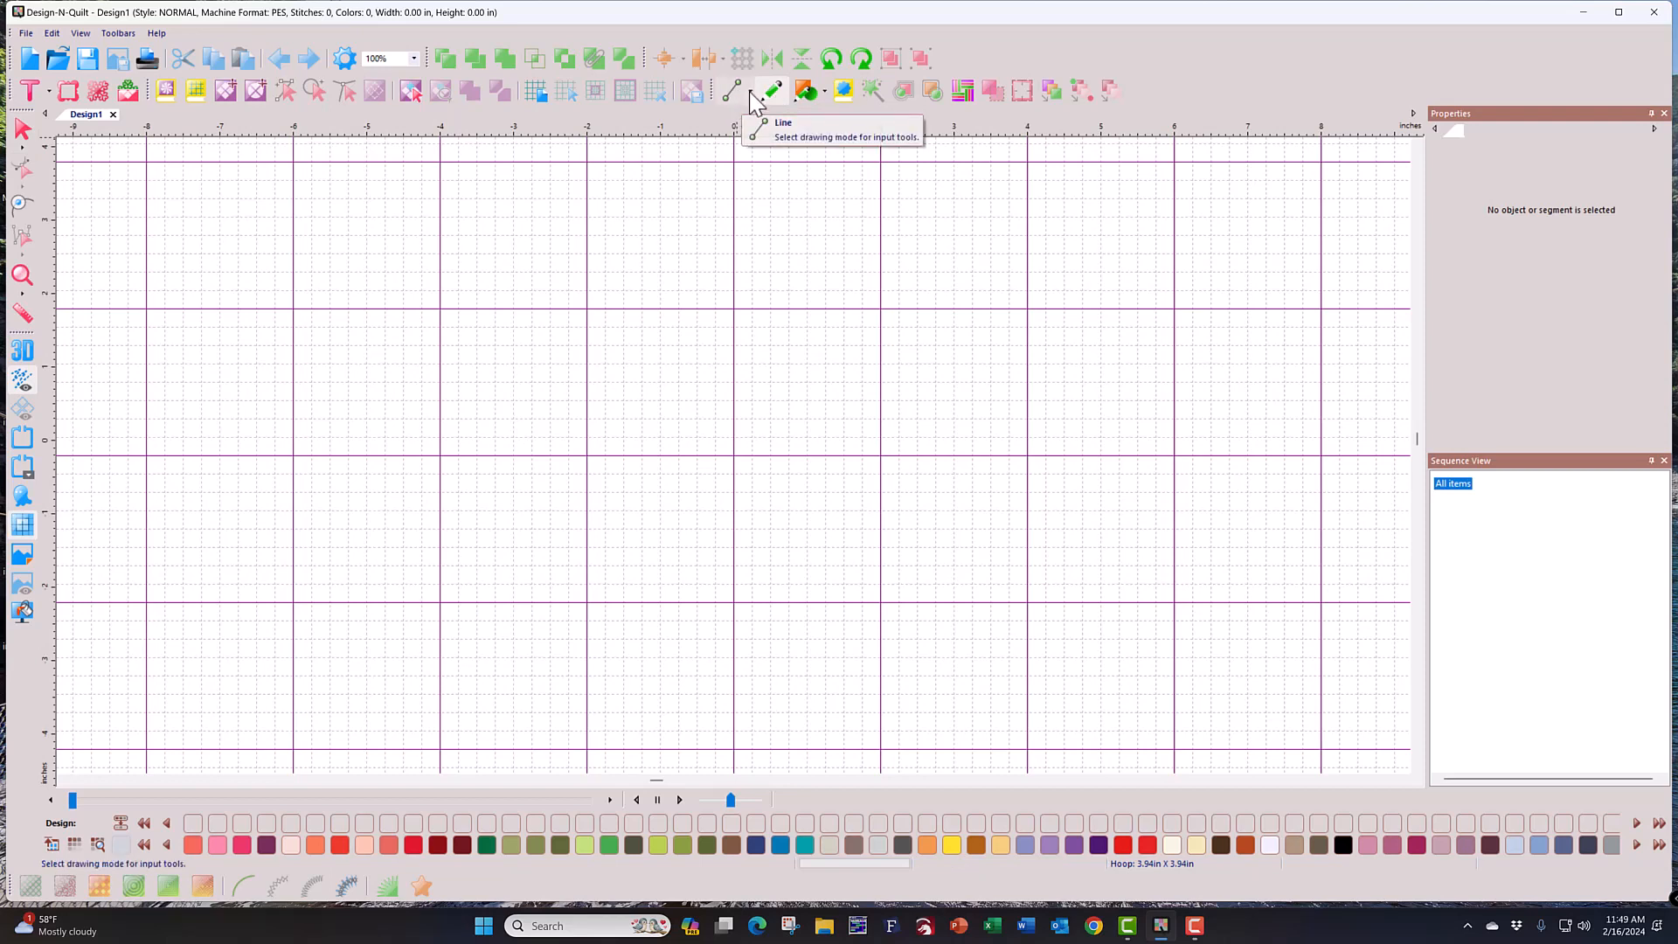
left_click(752, 94)
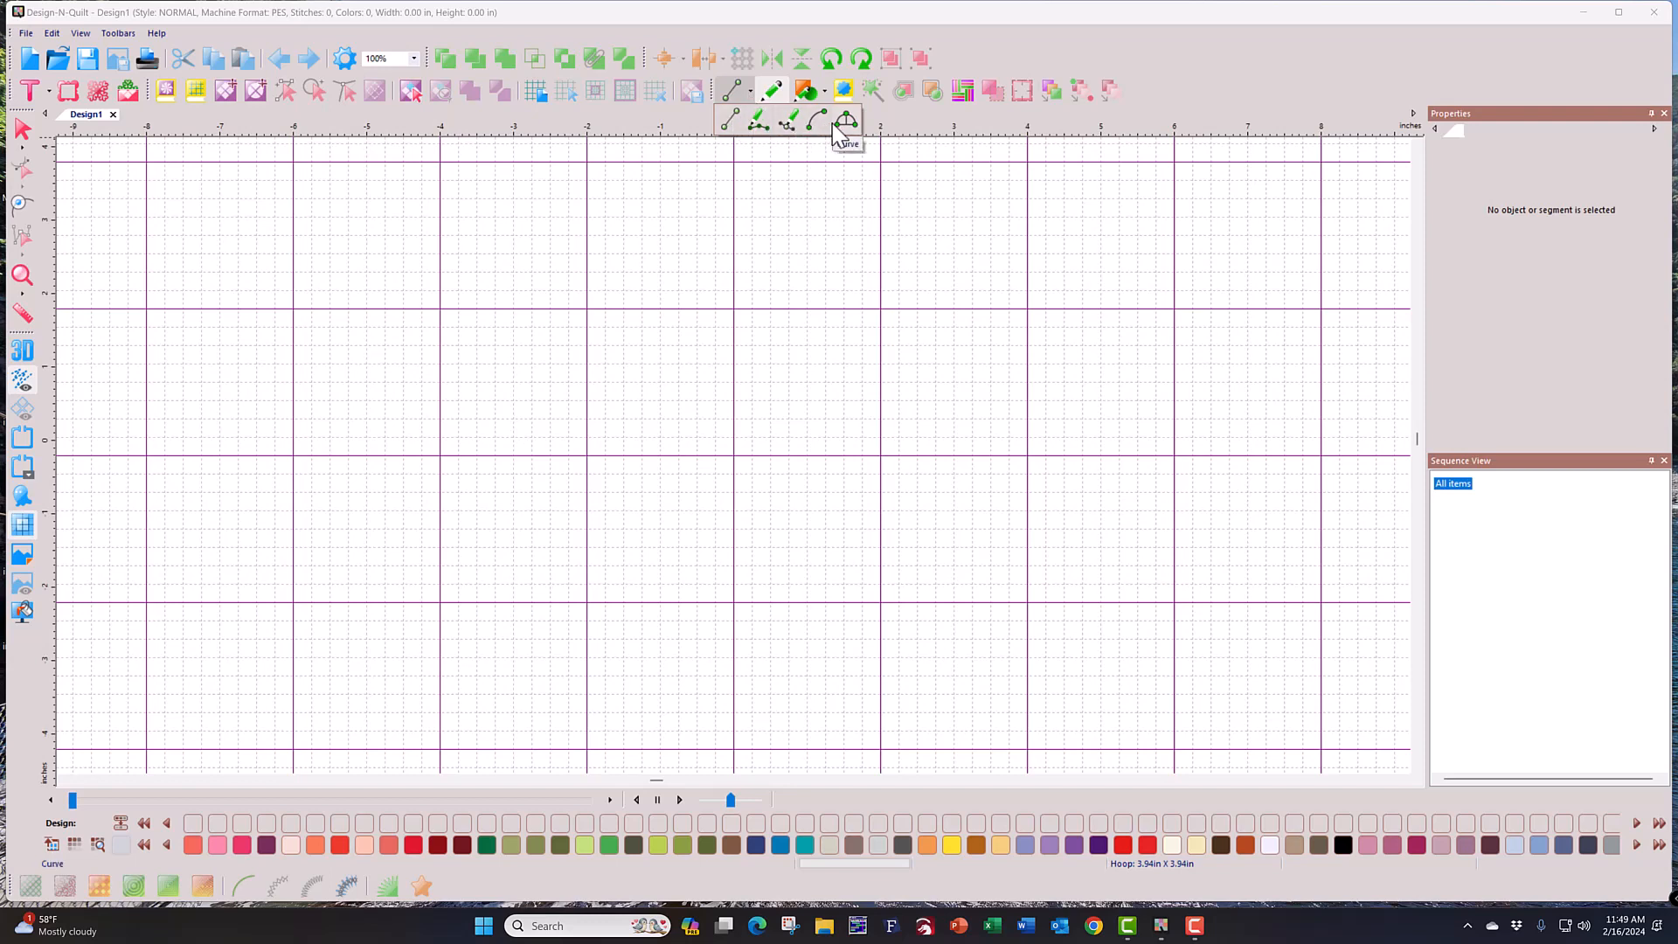
left_click(731, 123)
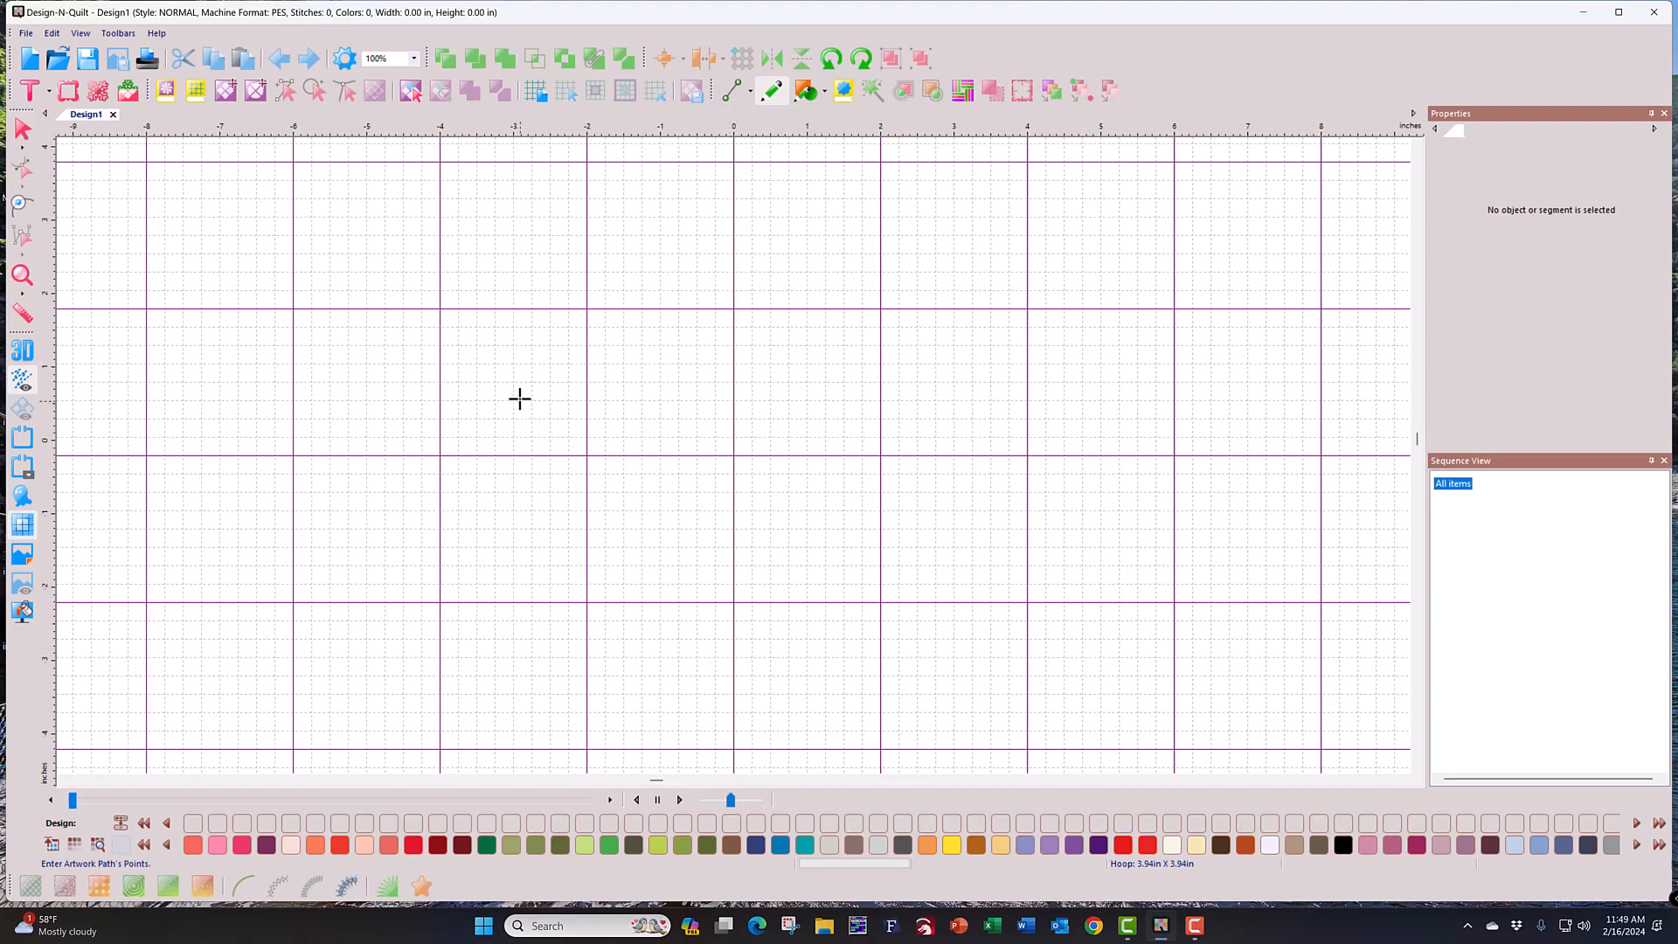
left_click(529, 333)
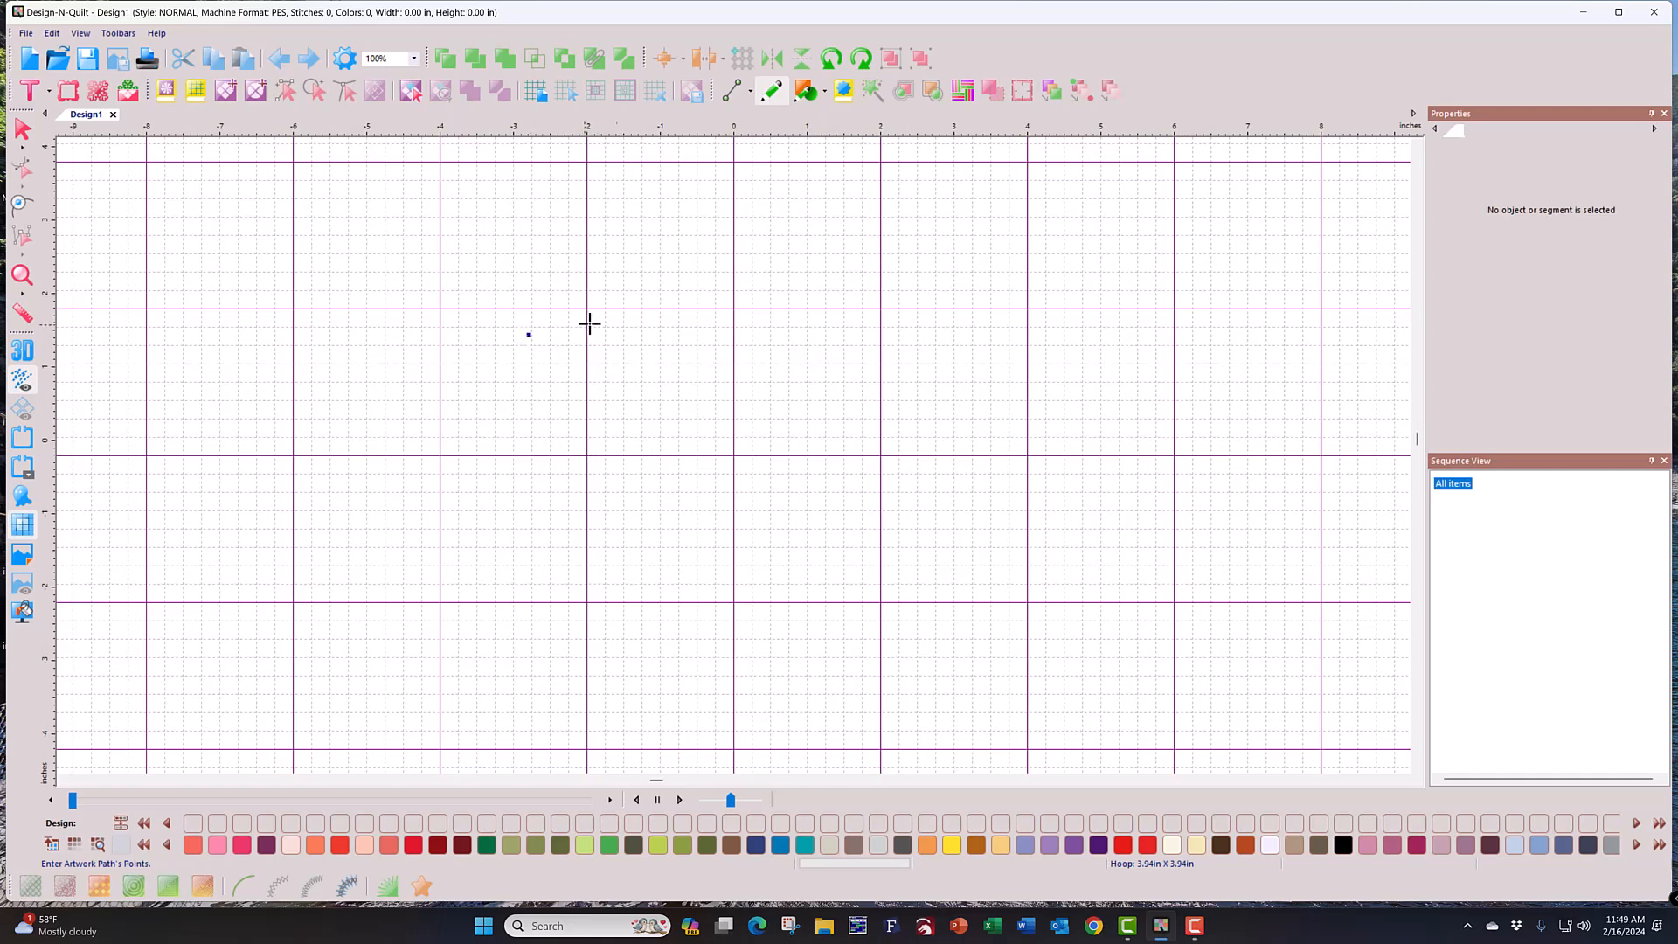
left_click(704, 278)
left_click(819, 355)
left_click(924, 262)
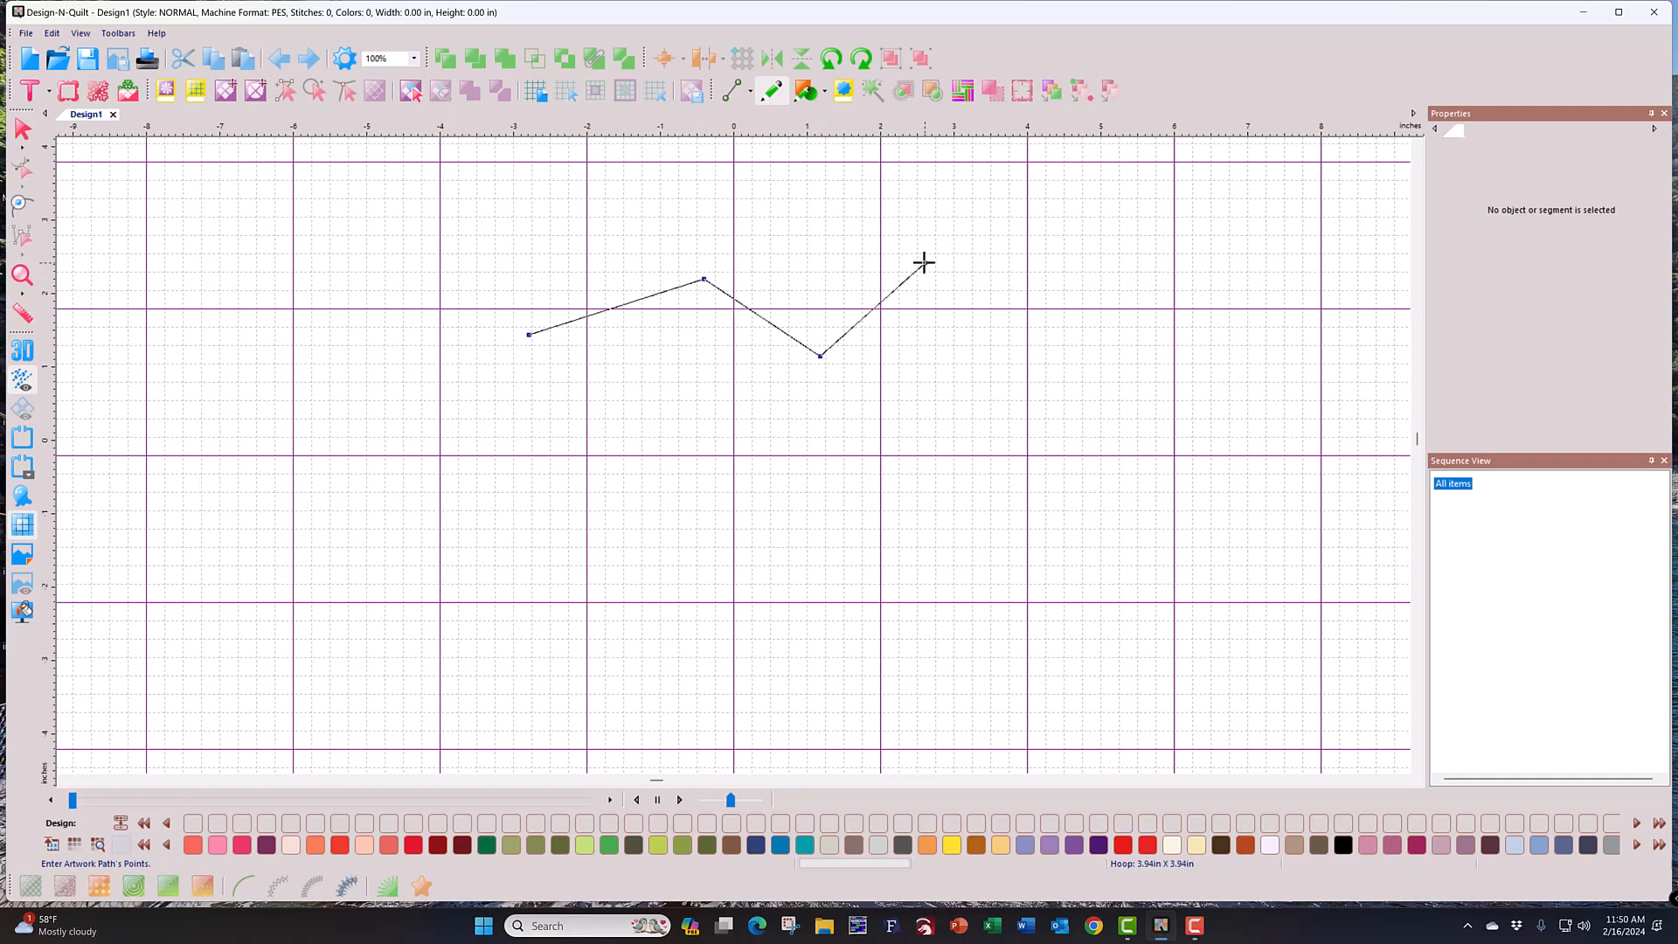
left_click(957, 356)
left_click(897, 443)
left_click(768, 448)
left_click(667, 433)
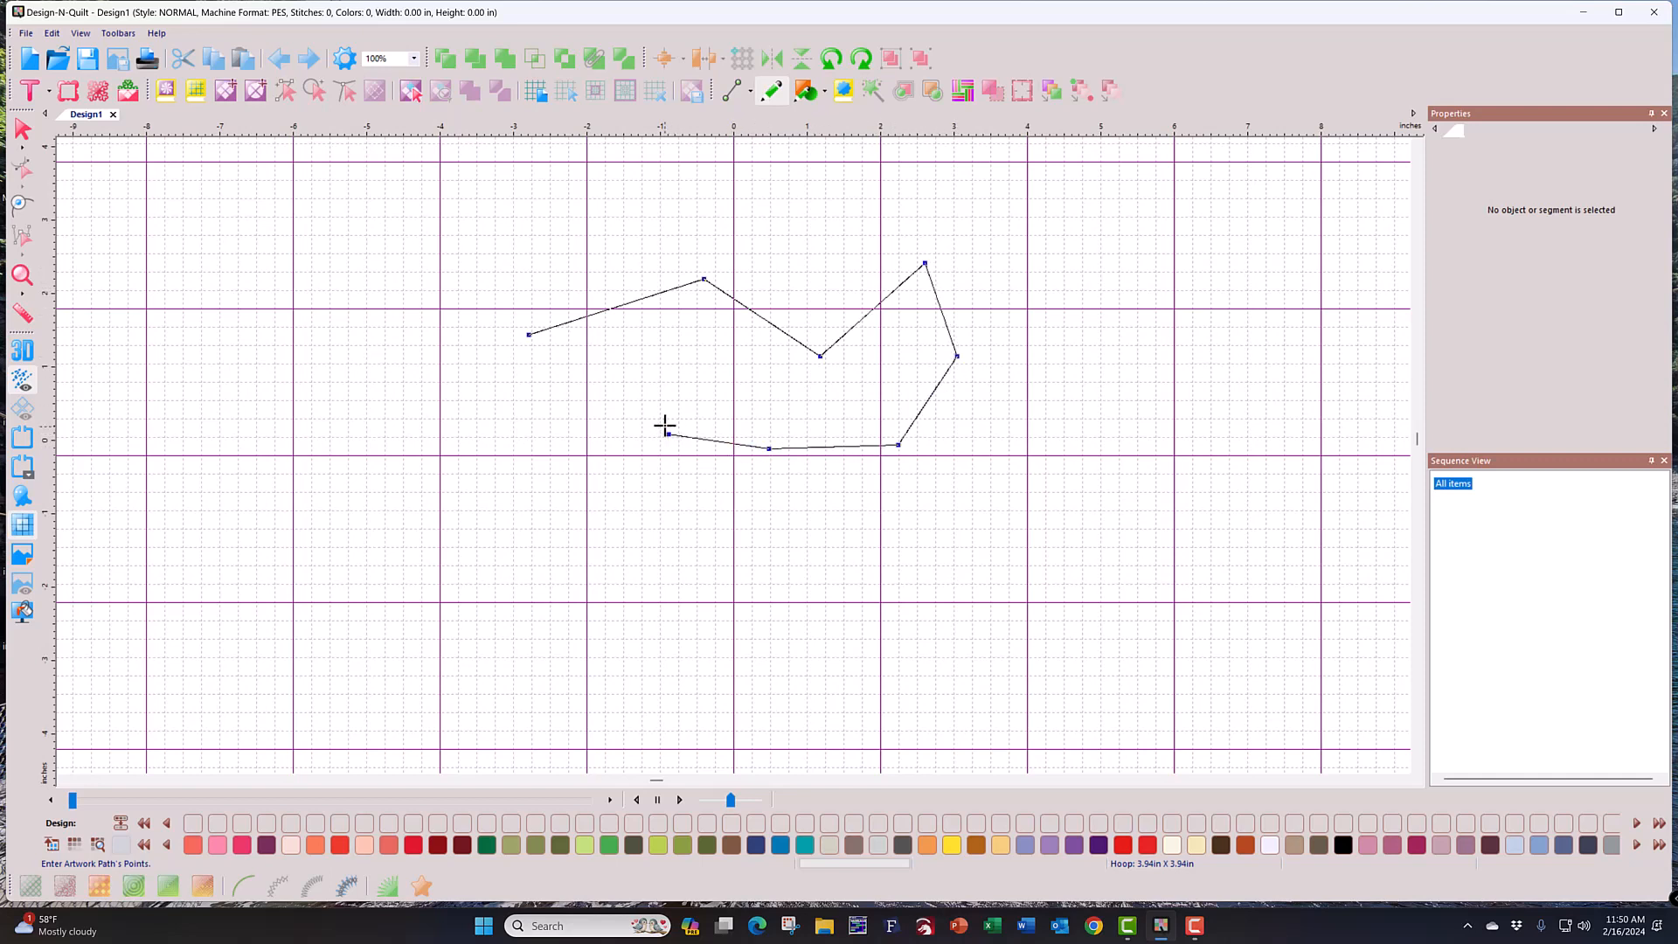
double_click(673, 365)
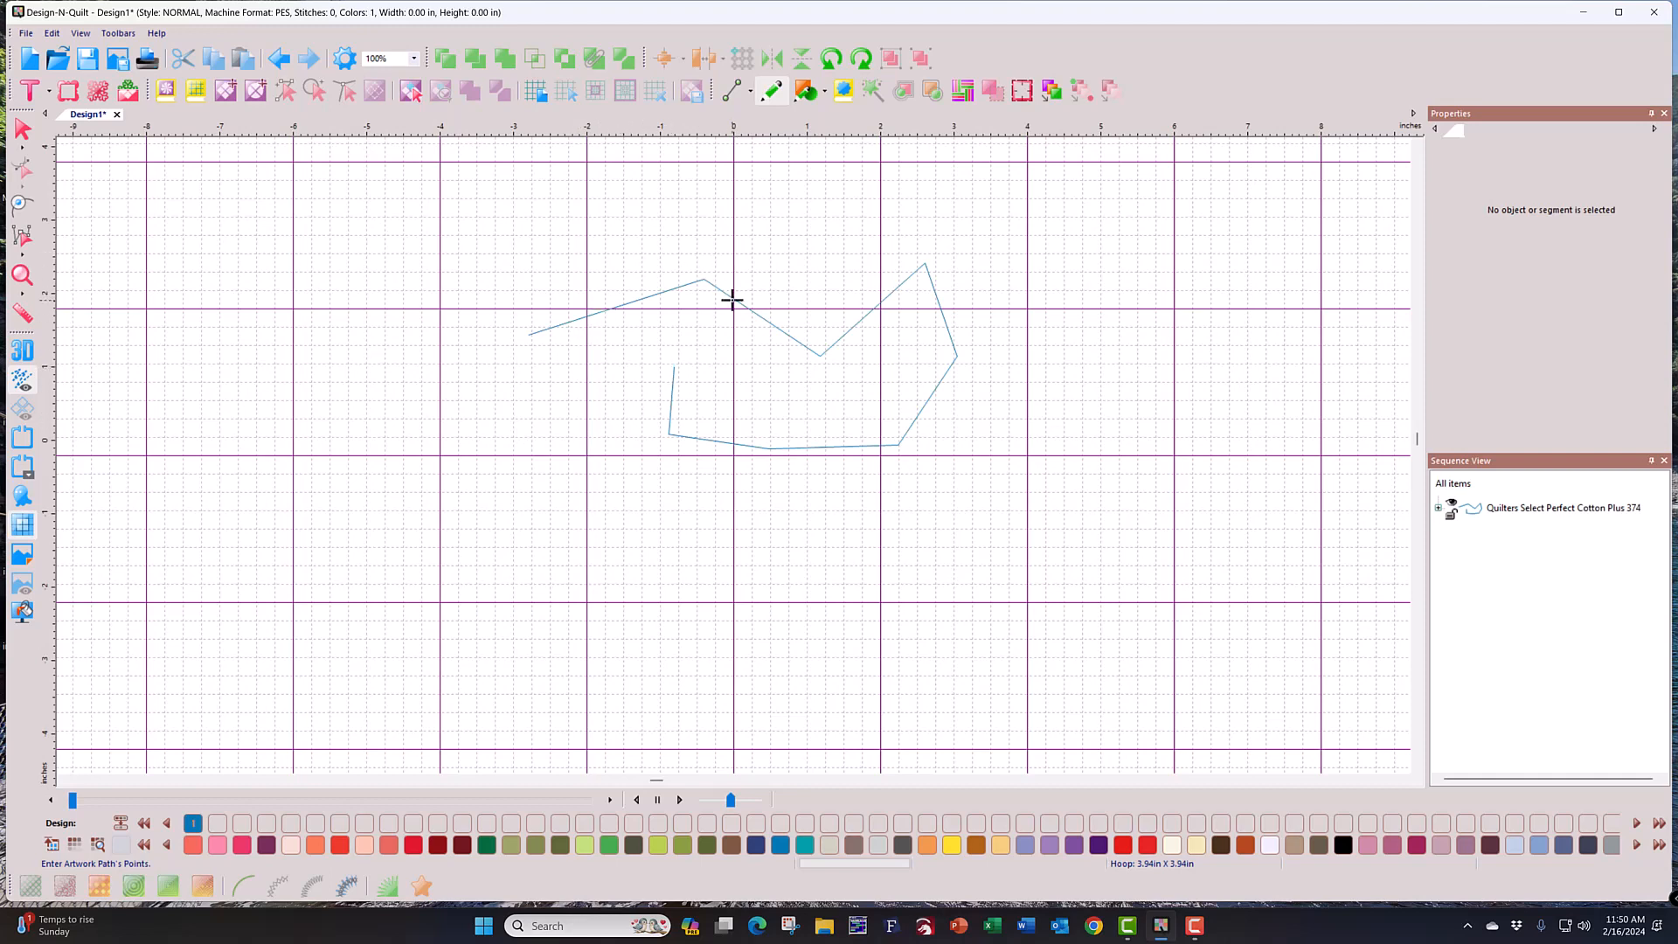
Step: Select the straight-line artwork path and delete it
left_click(23, 131)
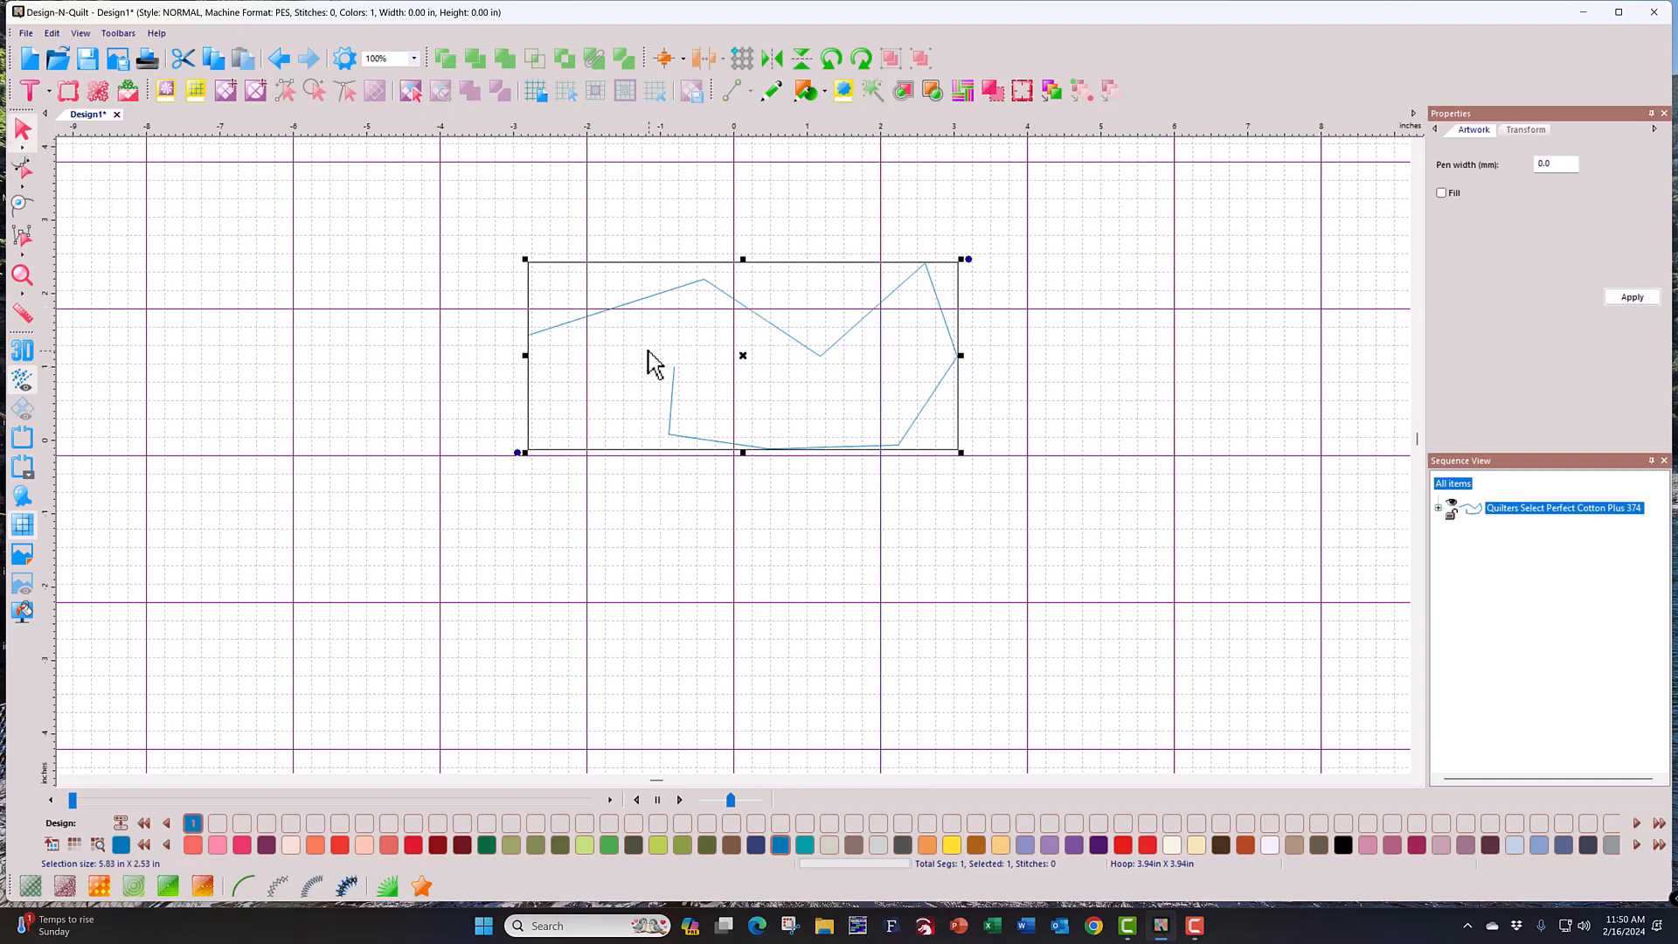
key("Delete")
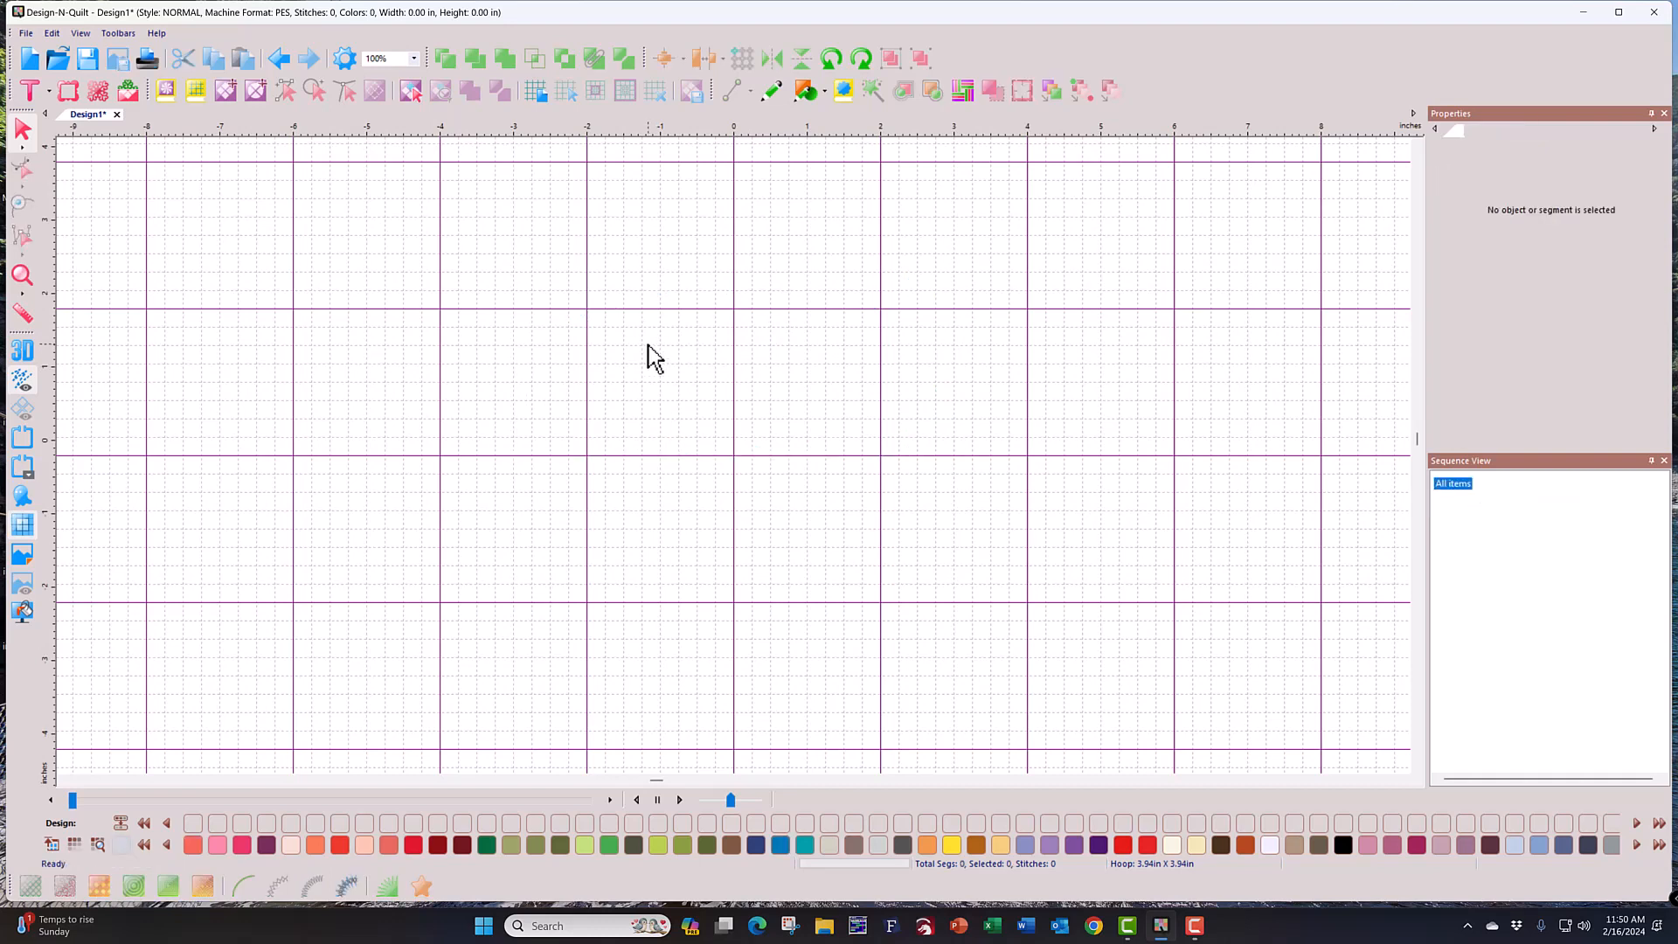
Step: Start an artwork path in Line mode with five points rising gently from about -2.7 to 1.5 in across
left_click(773, 103)
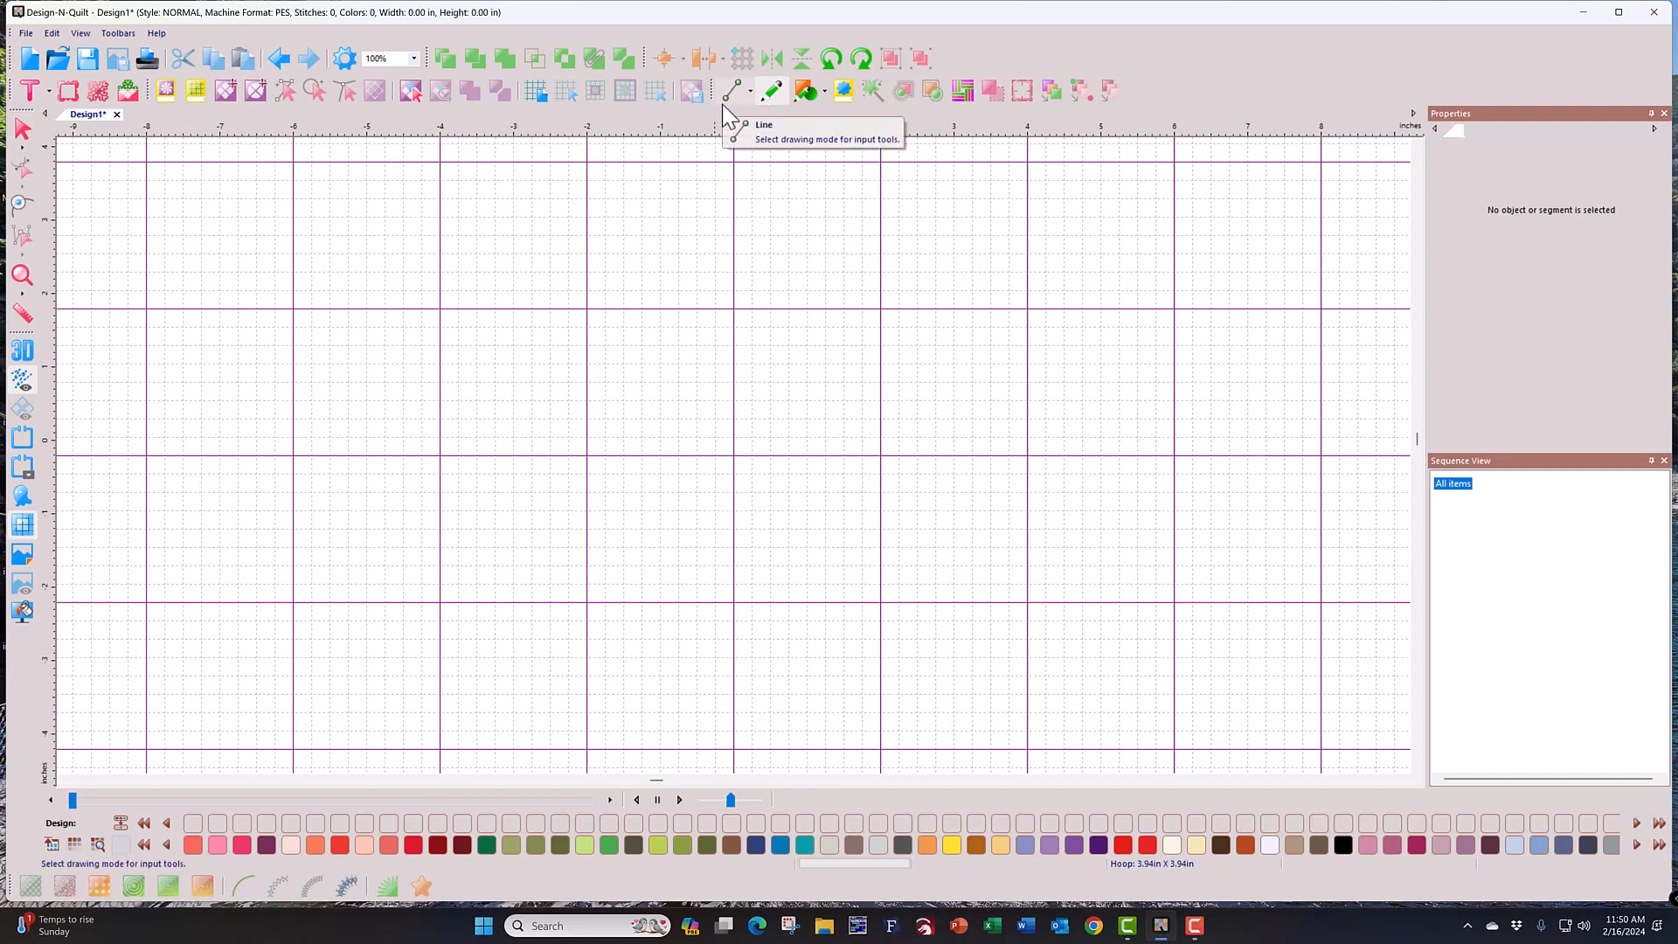
left_click(533, 384)
left_click(644, 350)
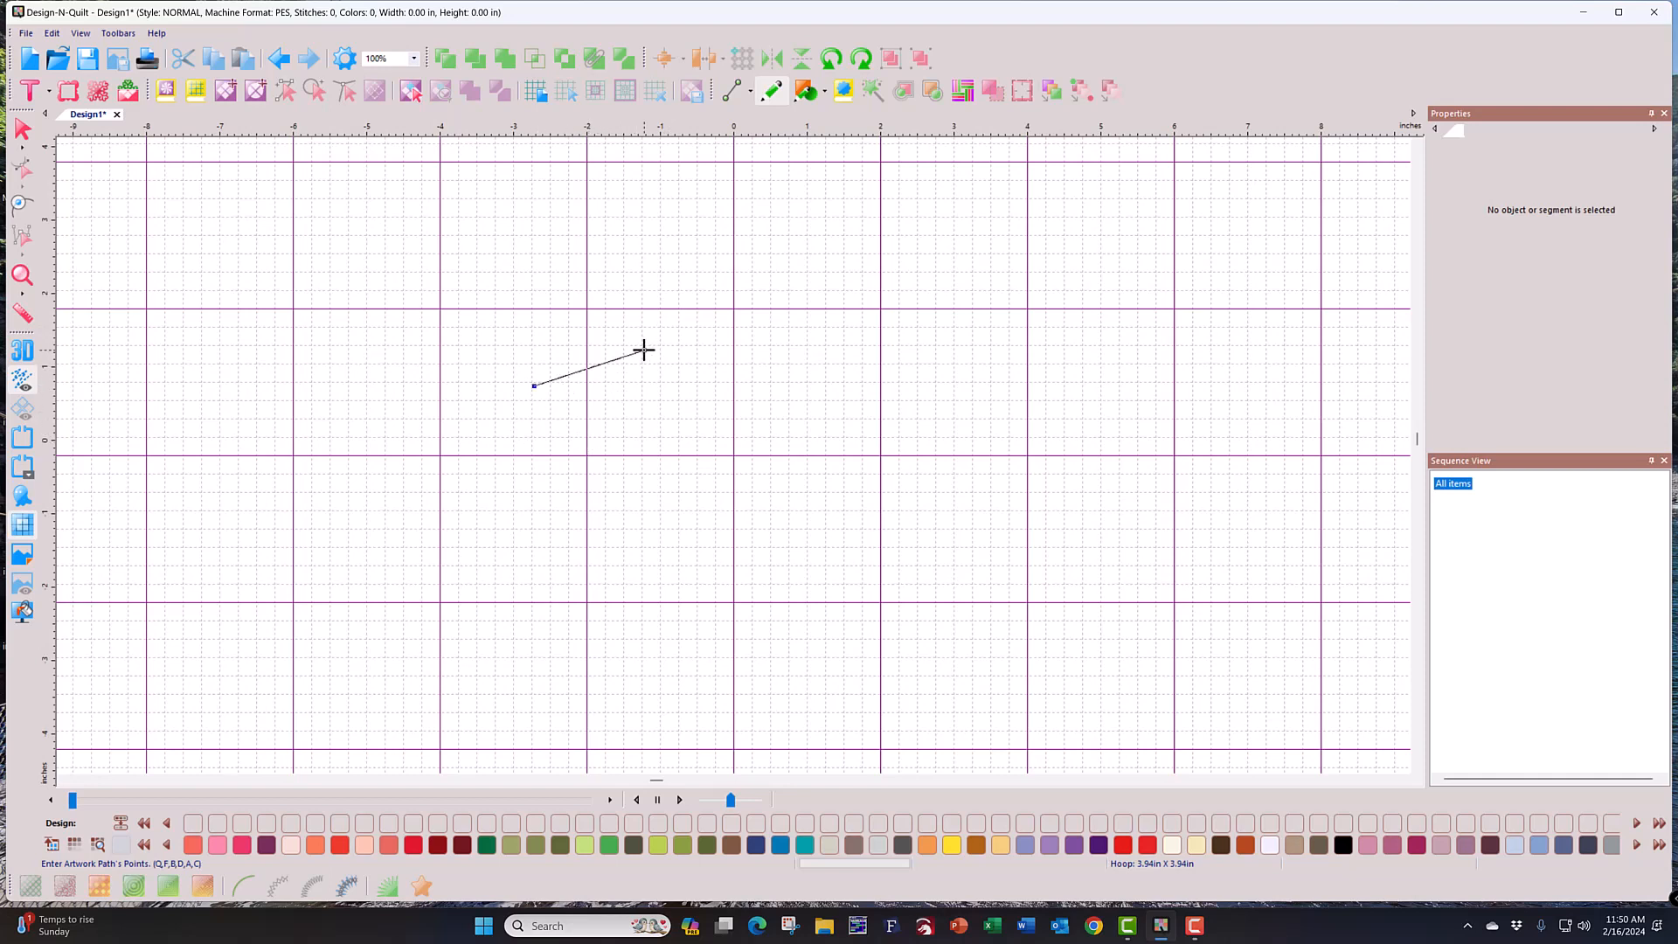
left_click(702, 360)
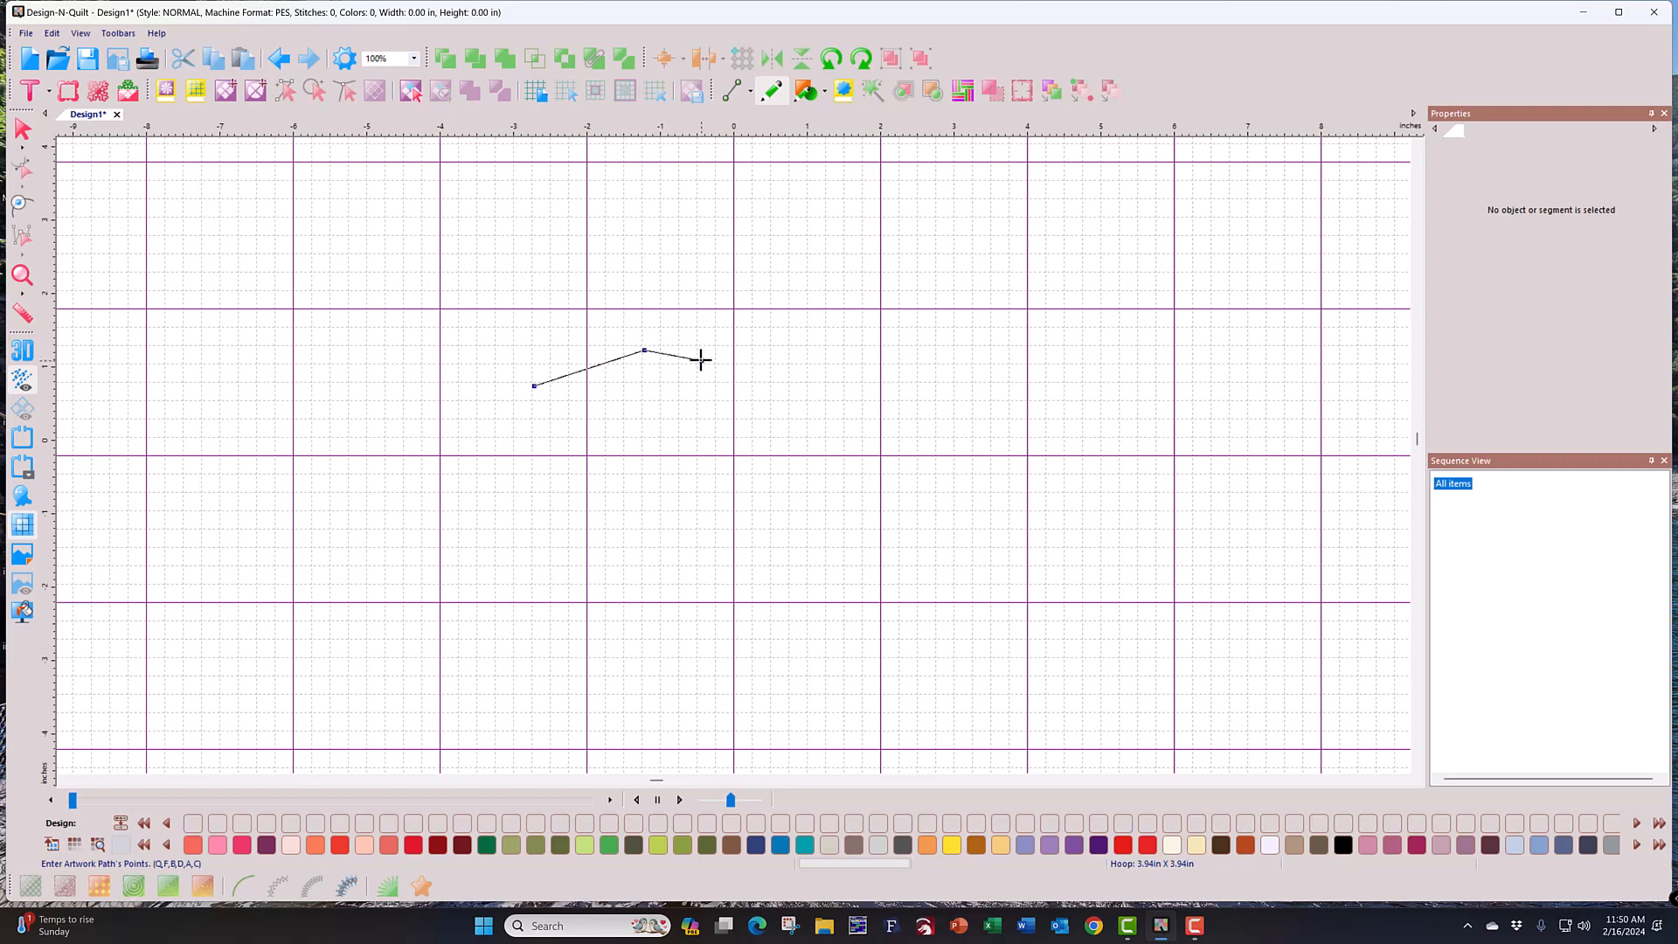
left_click(779, 362)
left_click(841, 324)
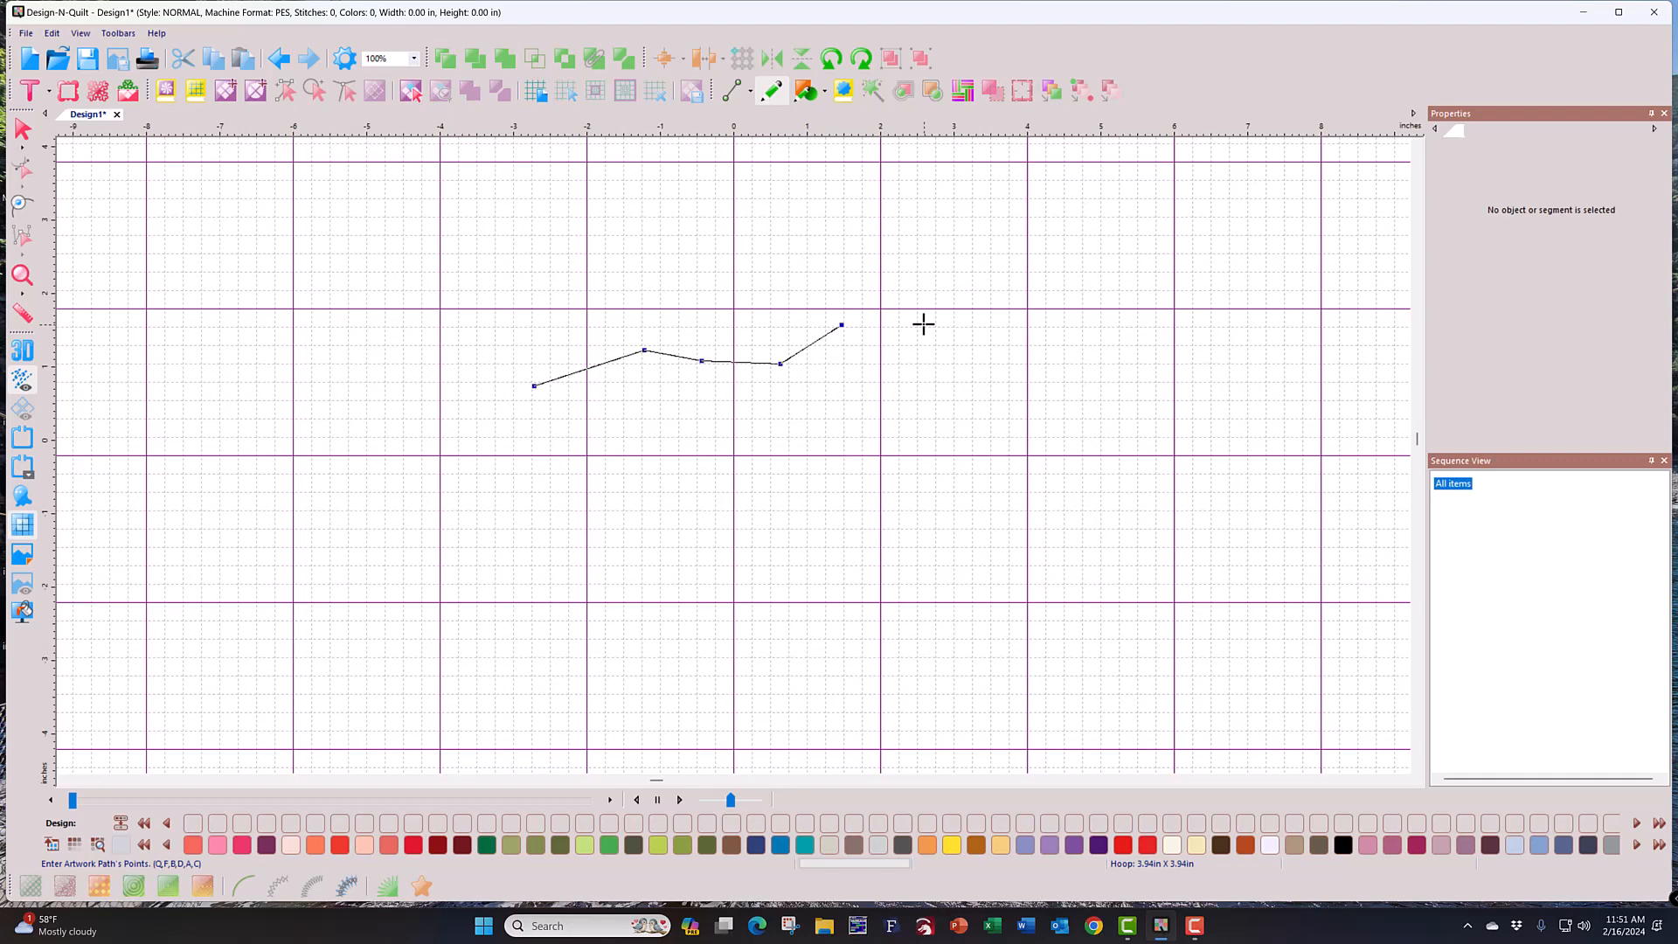
Step: Continue the path with nine curve points looping inward like a spiral, and finish it at about 6.00 × 1.84 in overall
left_click(924, 324)
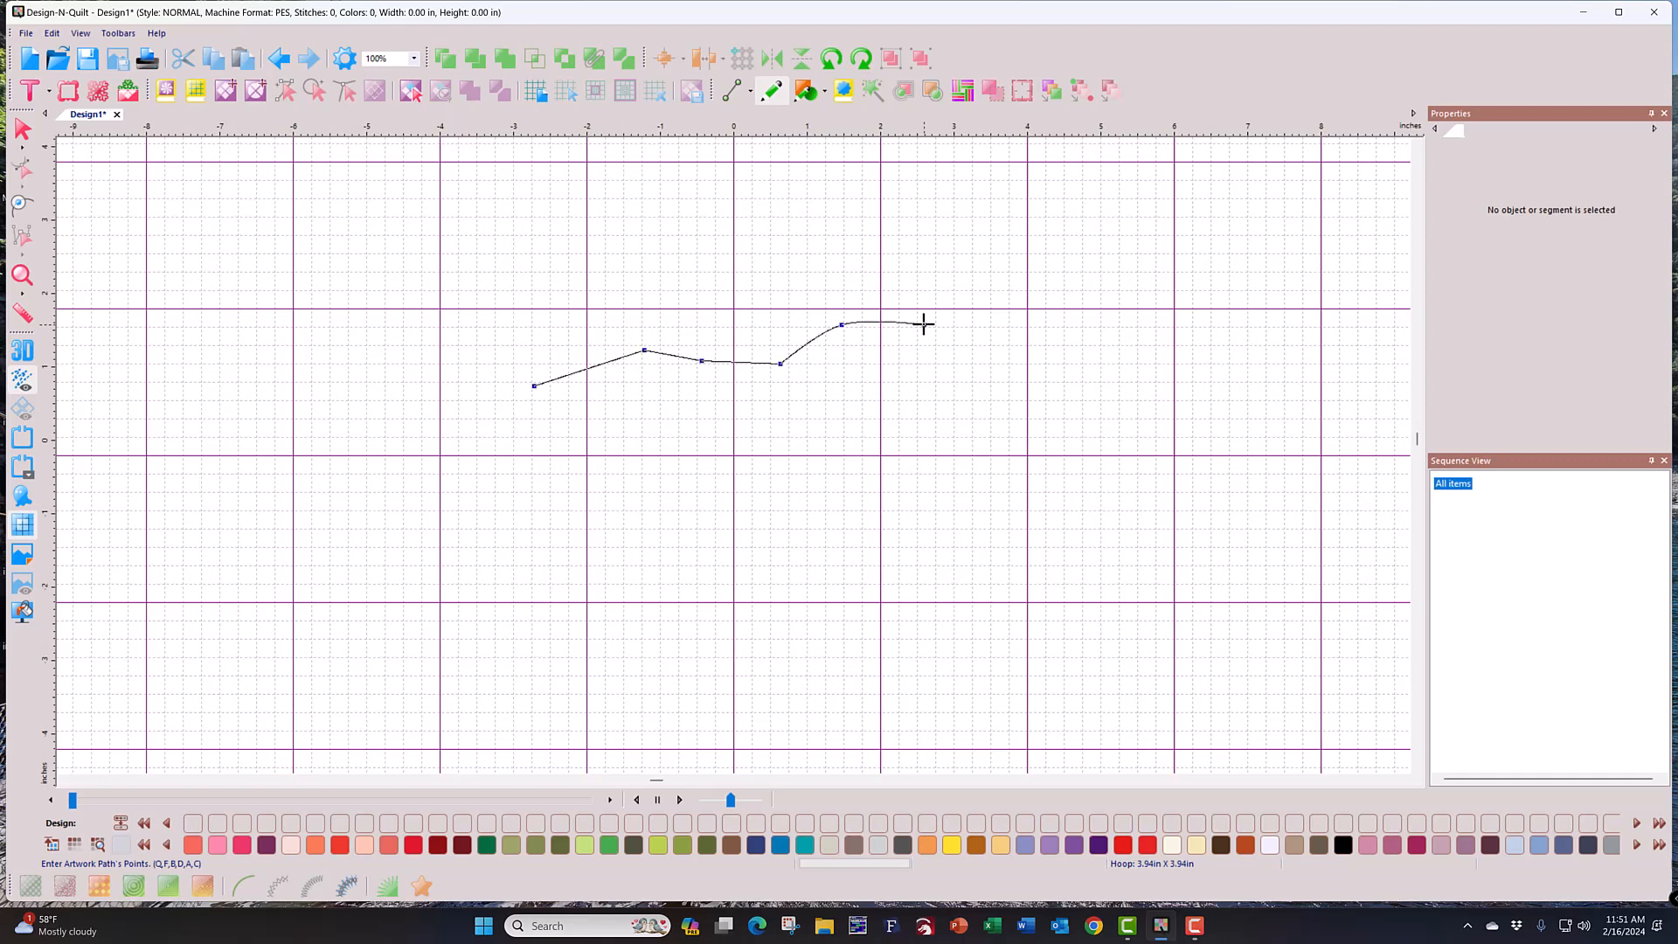
left_click(969, 353)
left_click(972, 391)
left_click(946, 444)
left_click(899, 454)
left_click(836, 444)
left_click(816, 418)
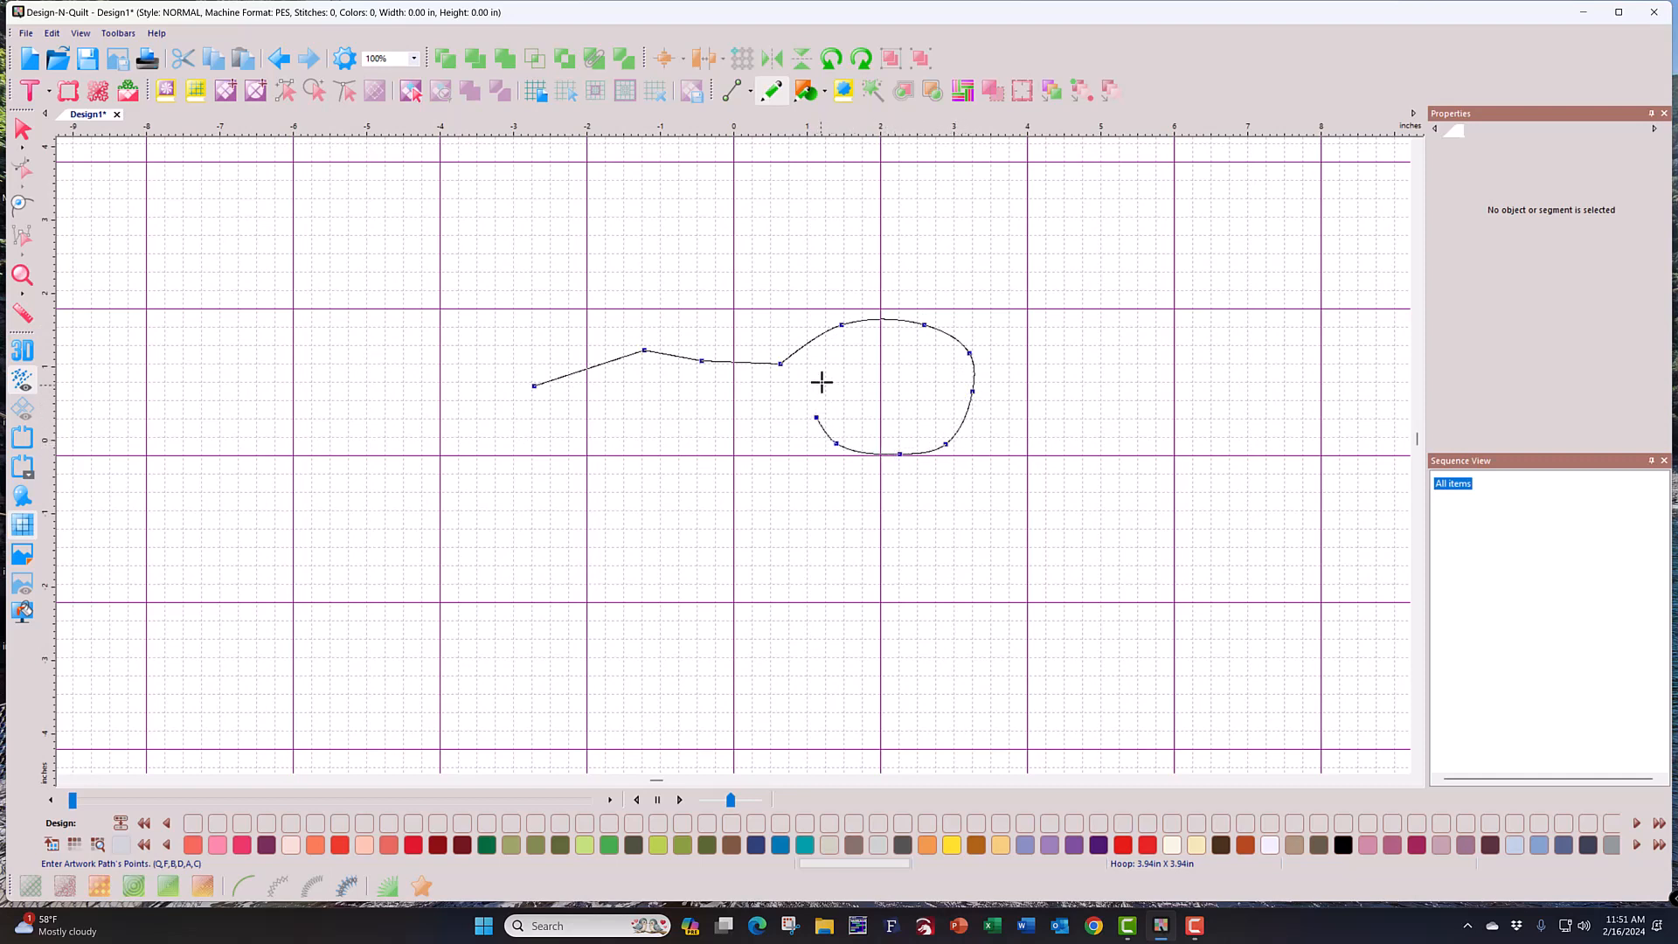
left_click(828, 369)
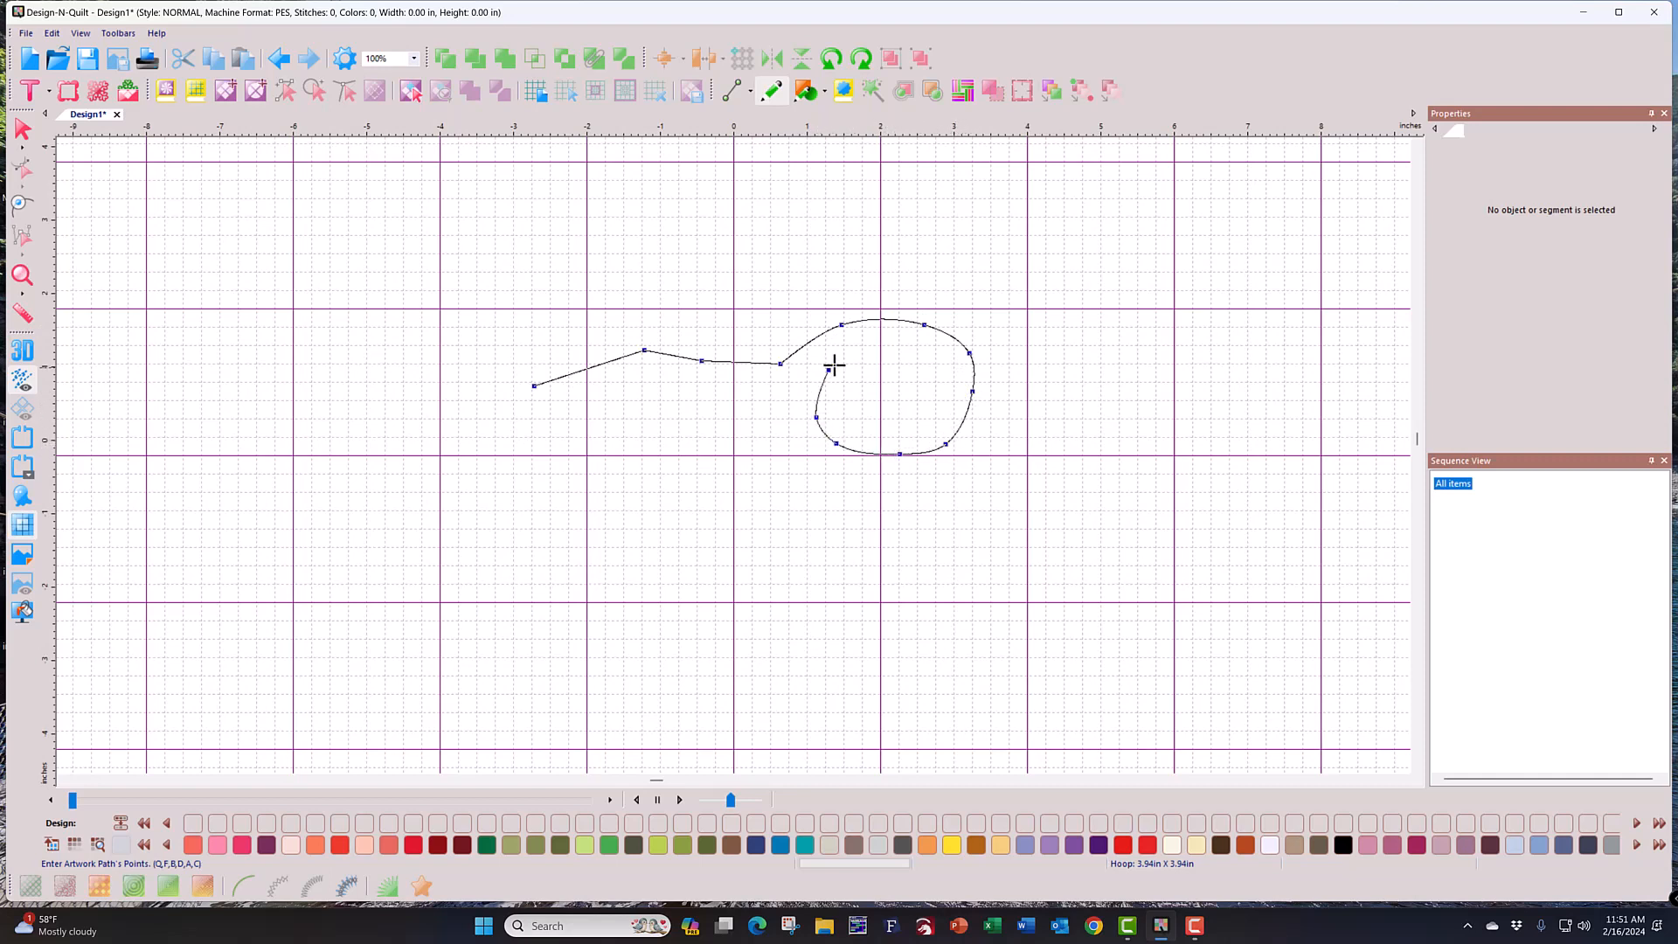
left_click(882, 356)
right_click(904, 391)
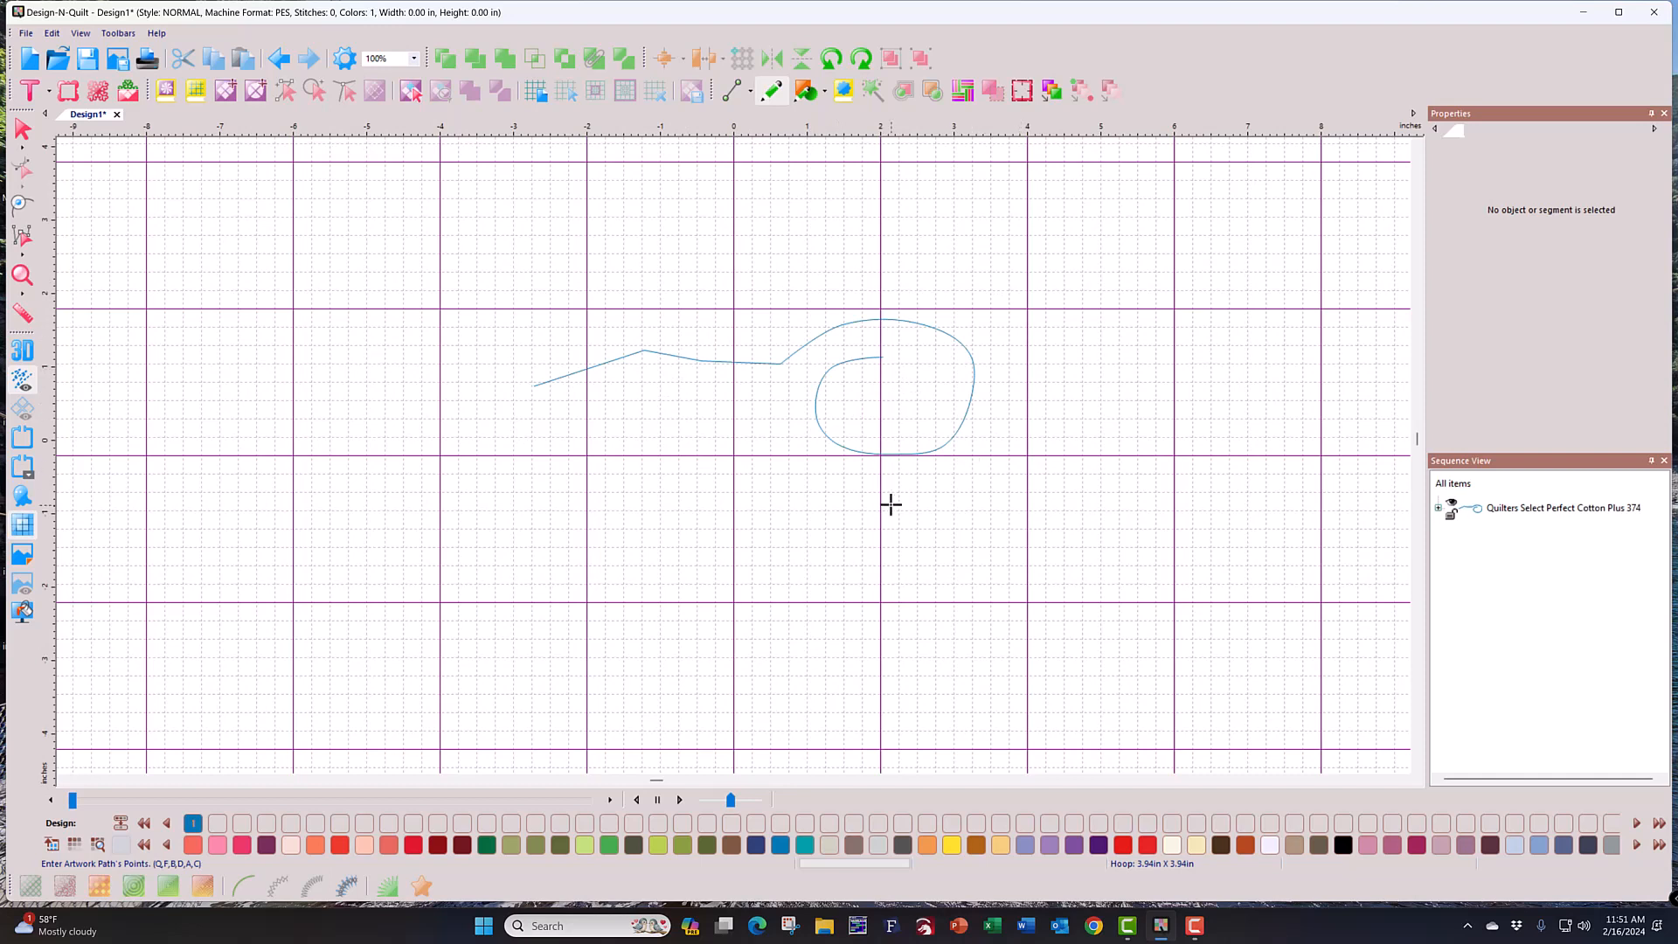
Step: Select the combined straight and spiral path and delete it
left_click(31, 132)
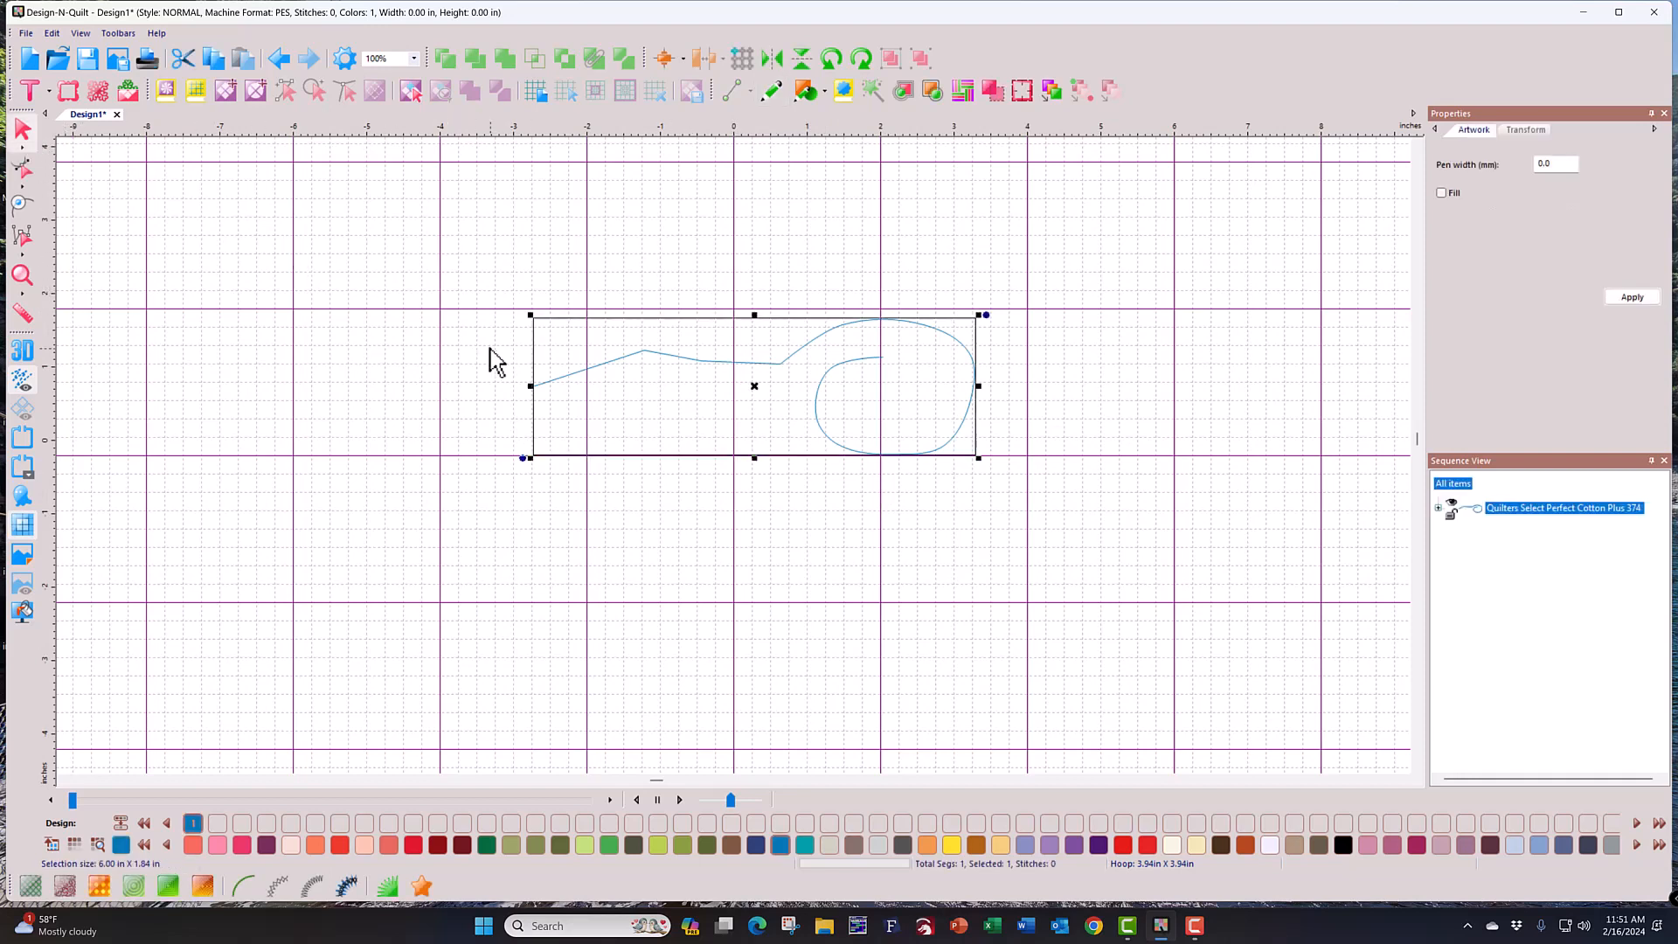
key("Delete")
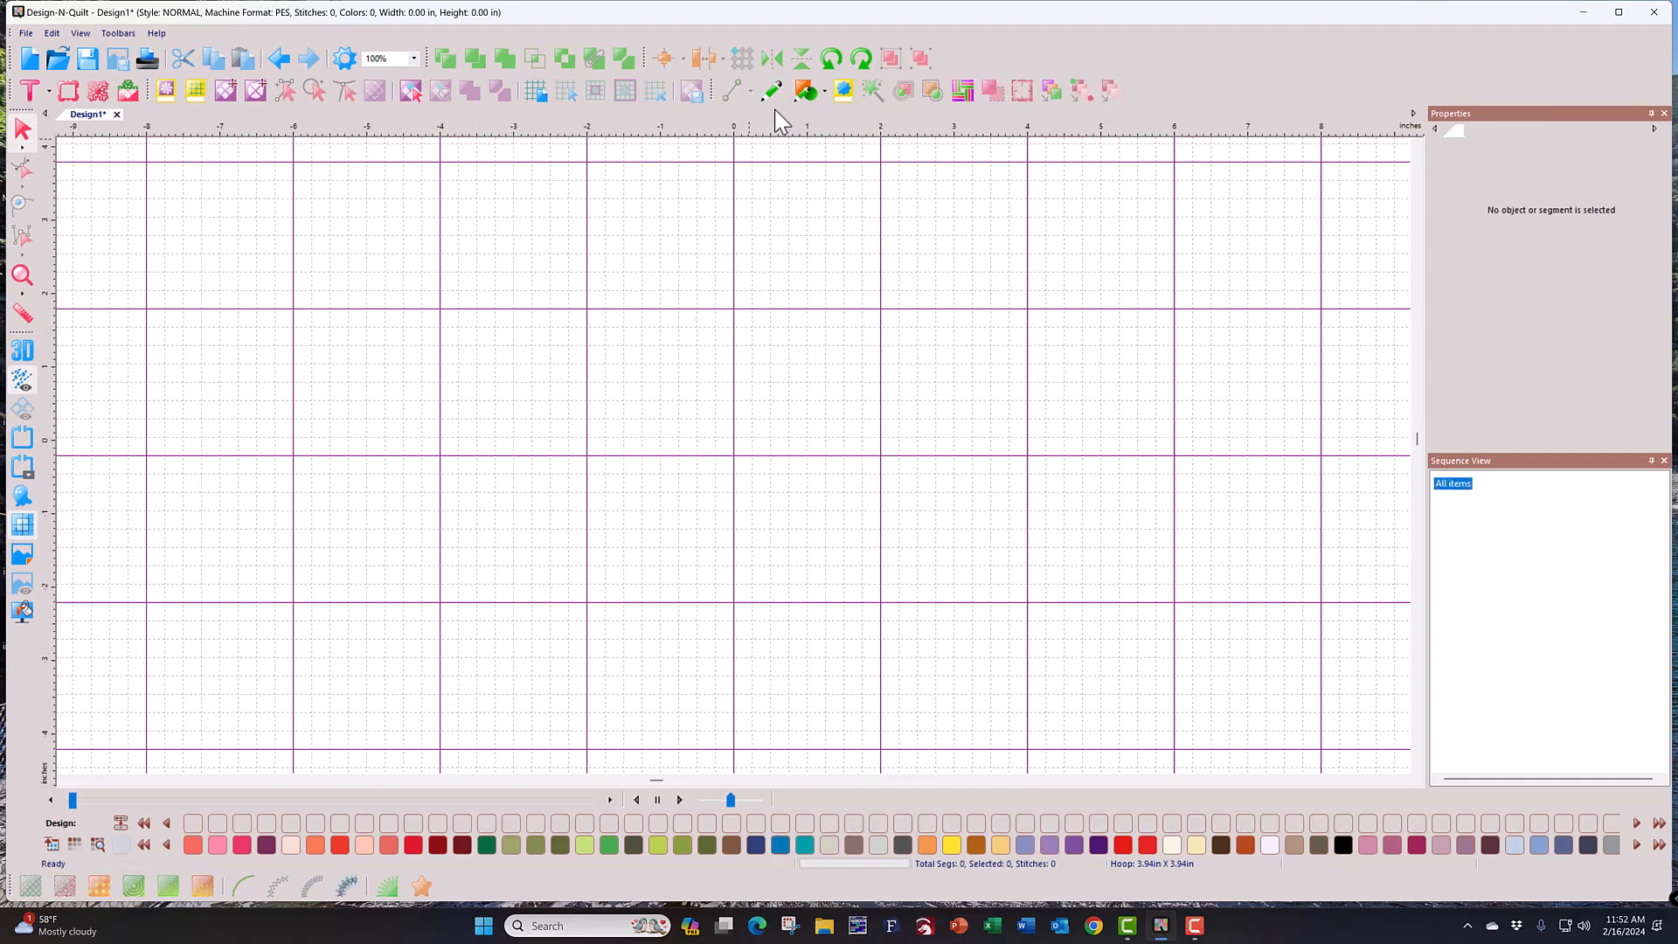
Step: Start an artwork path in Curve mode with eleven points forming a rounded loop around the grid centre
left_click(772, 91)
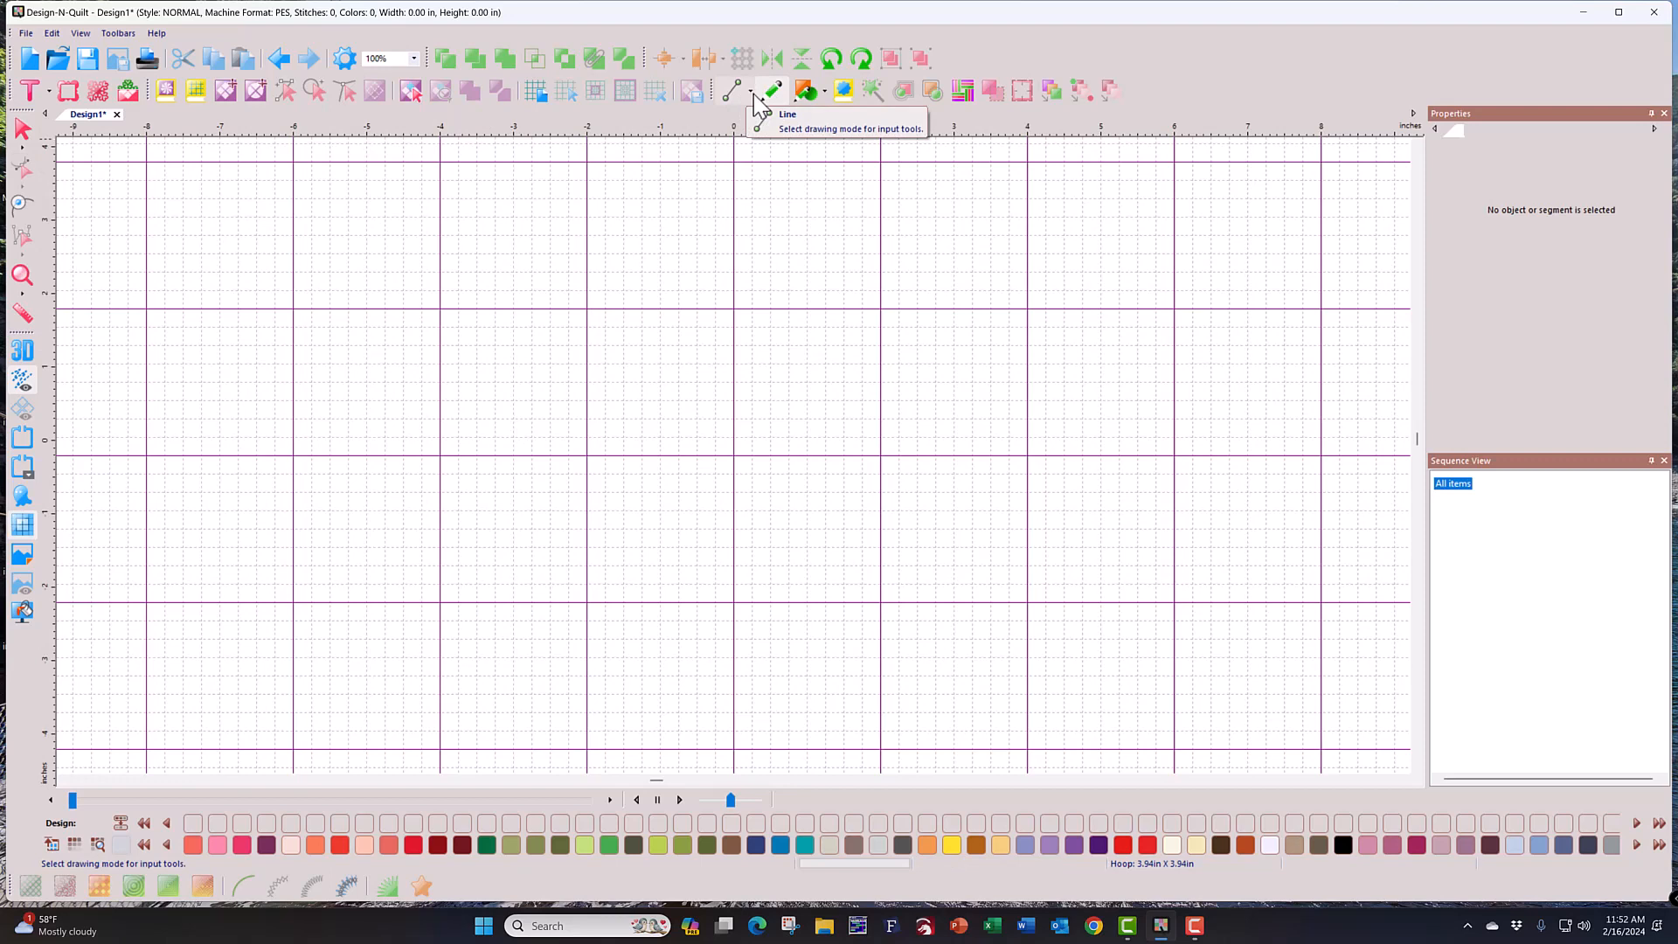
left_click(752, 94)
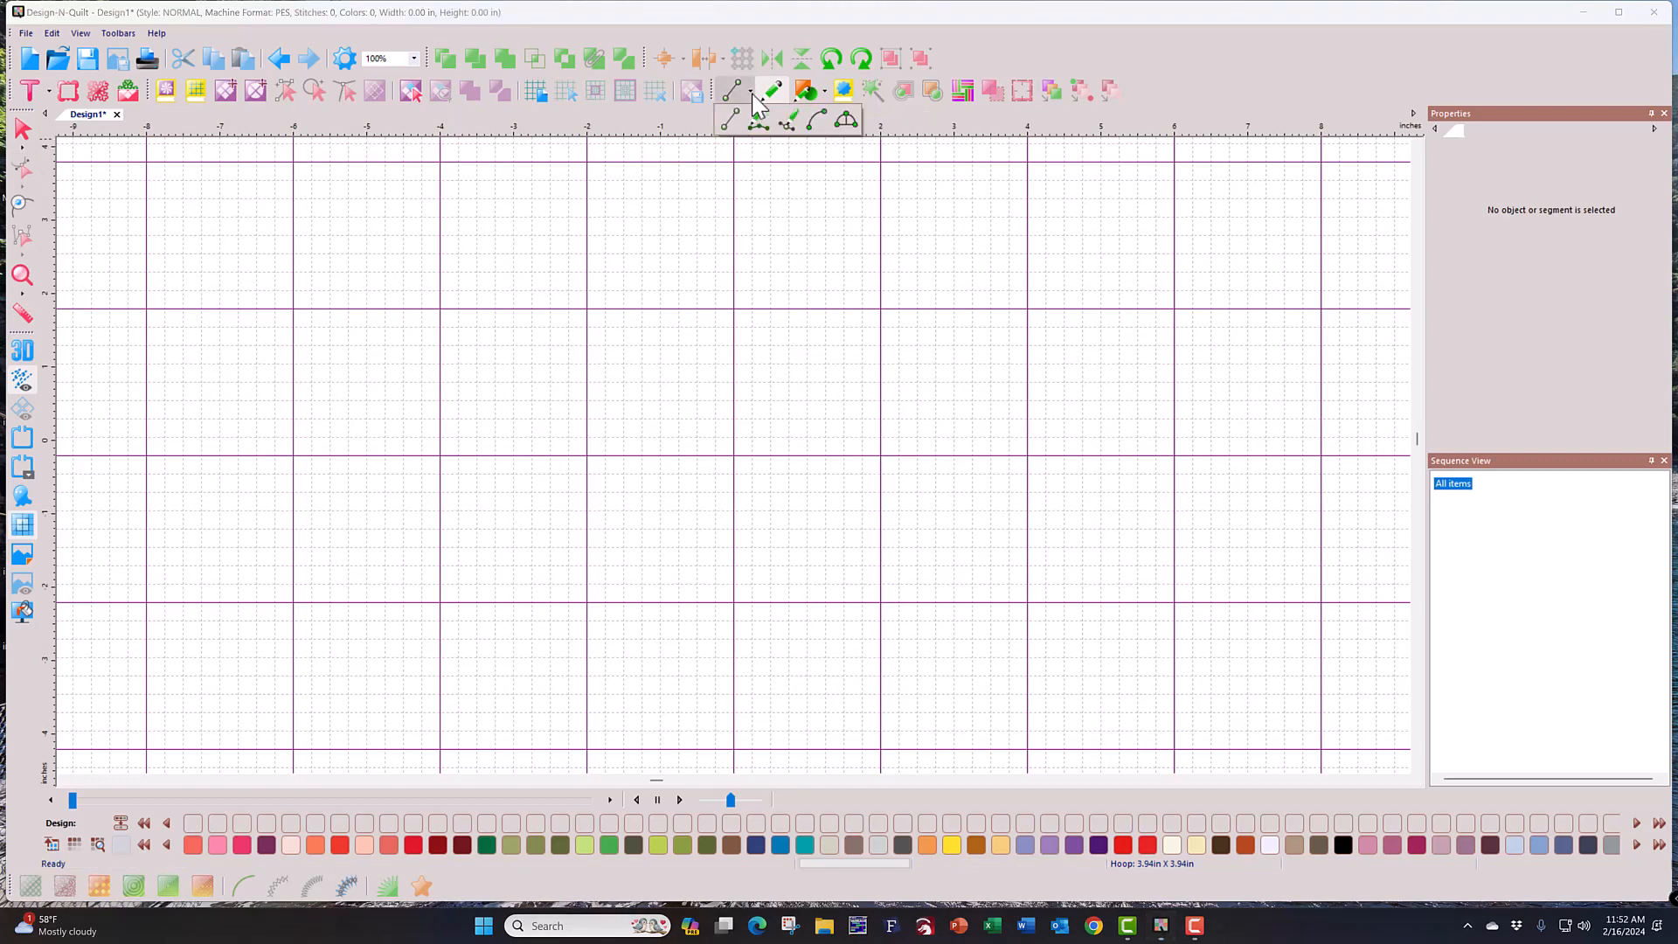
left_click(845, 123)
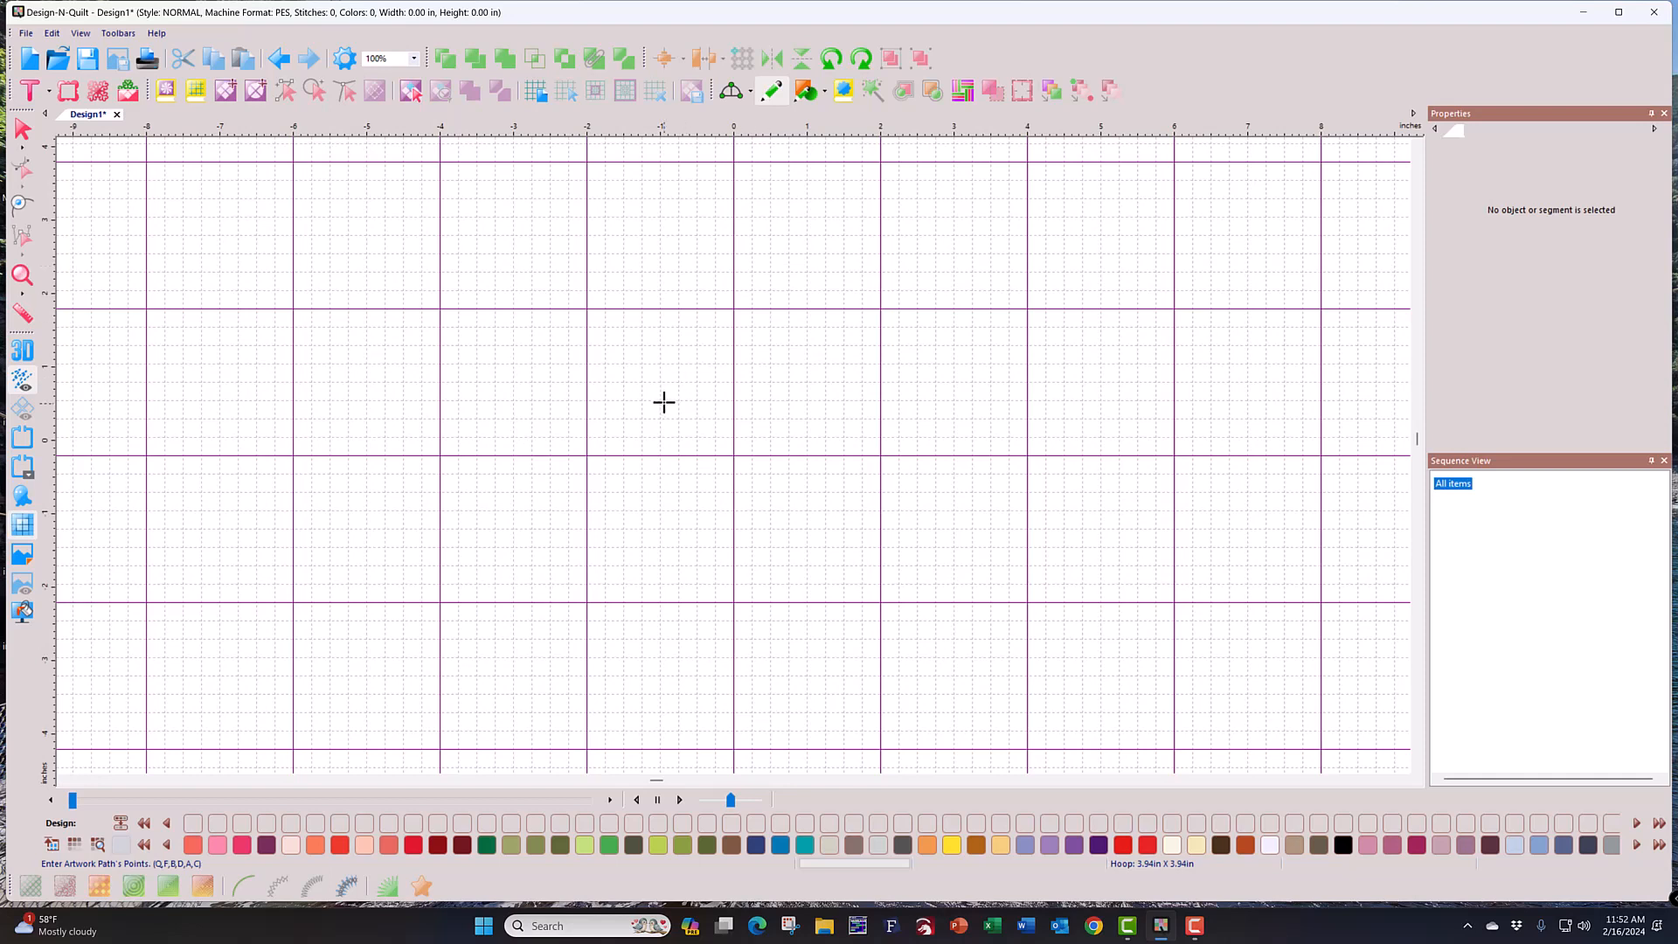
left_click(605, 382)
left_click(674, 330)
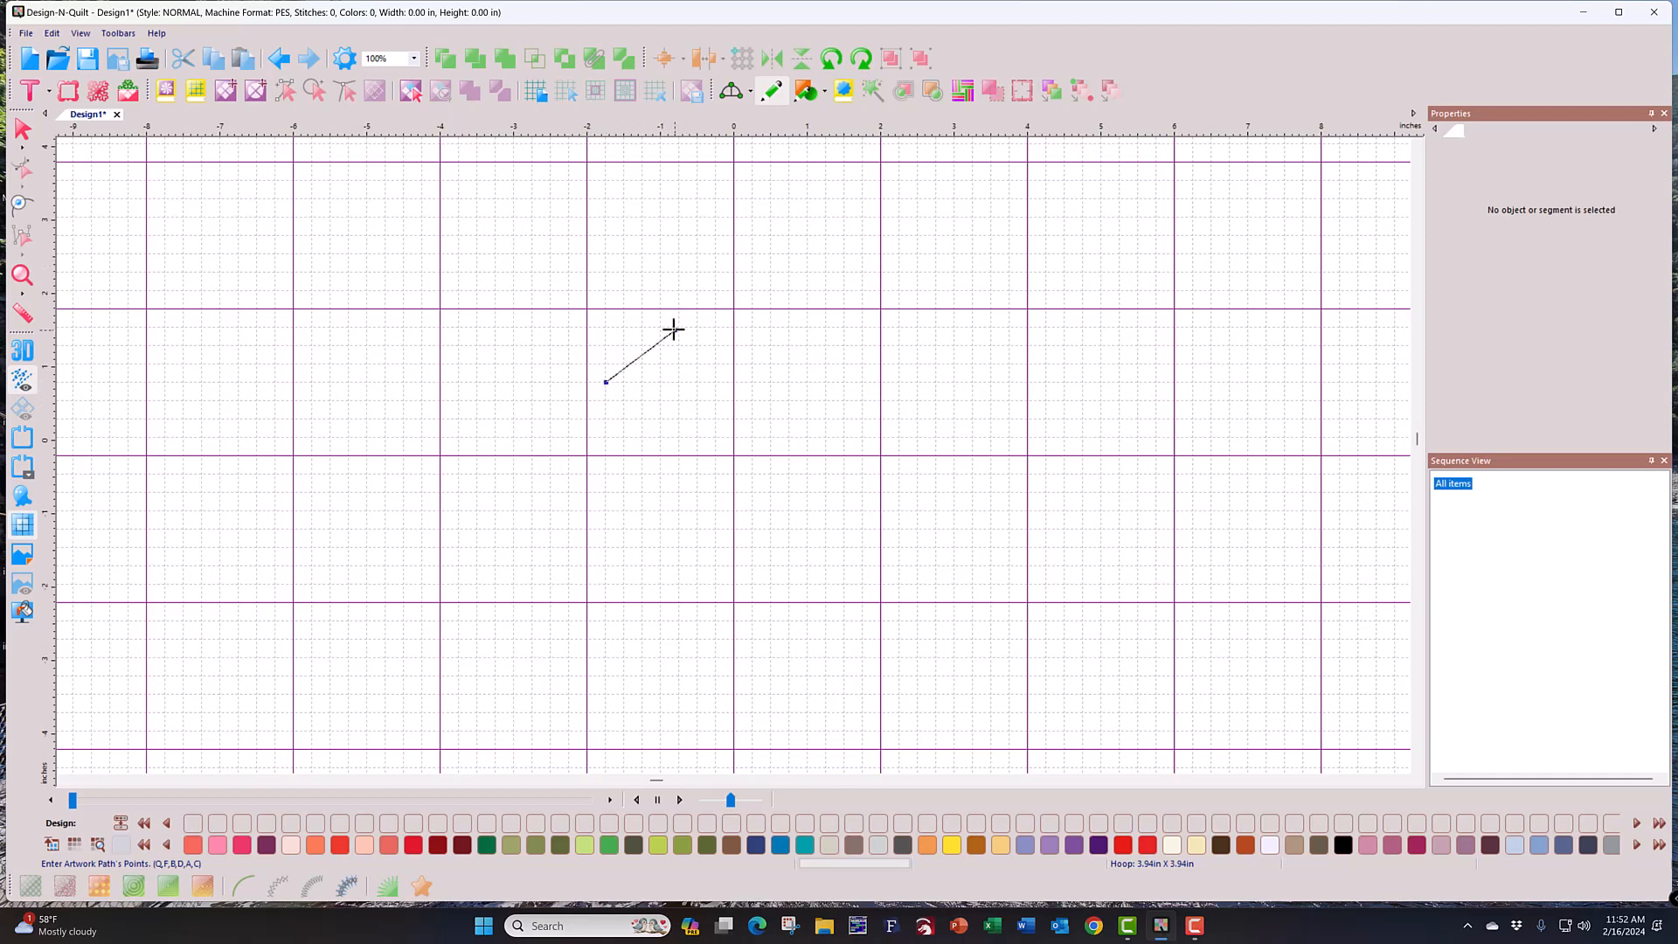
left_click(735, 333)
left_click(811, 373)
left_click(827, 418)
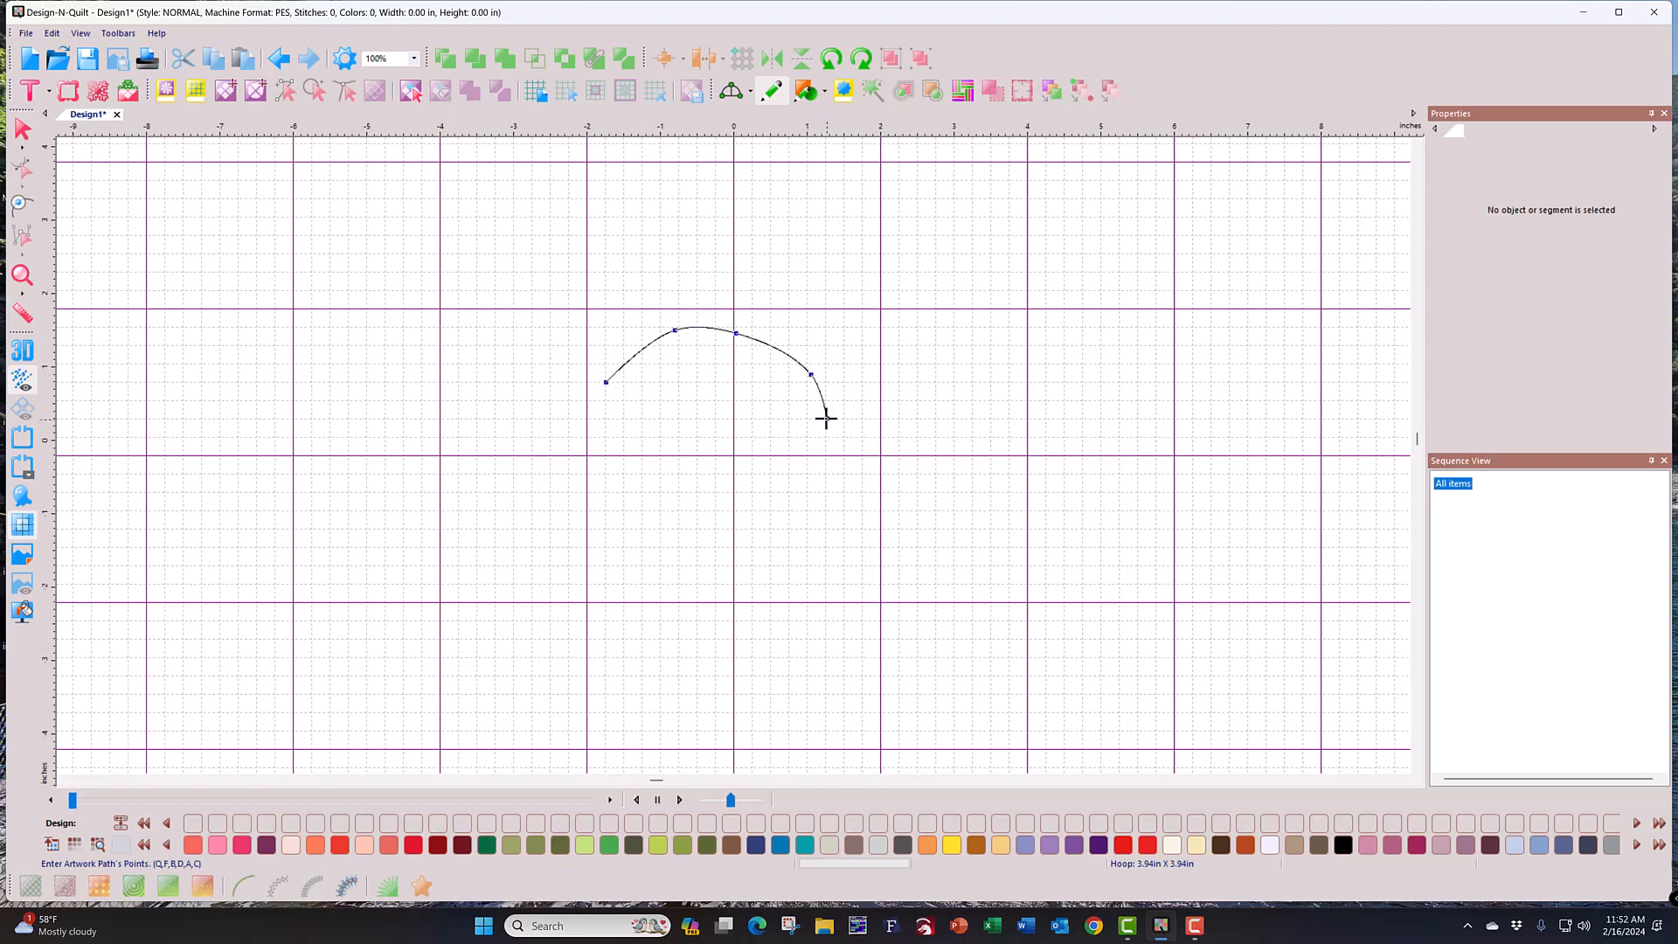
left_click(803, 474)
left_click(733, 503)
left_click(676, 501)
left_click(626, 467)
left_click(620, 422)
left_click(648, 383)
Step: Extend the looped path with four straight-line points running across the loop and up out of it
left_click(701, 381)
left_click(740, 380)
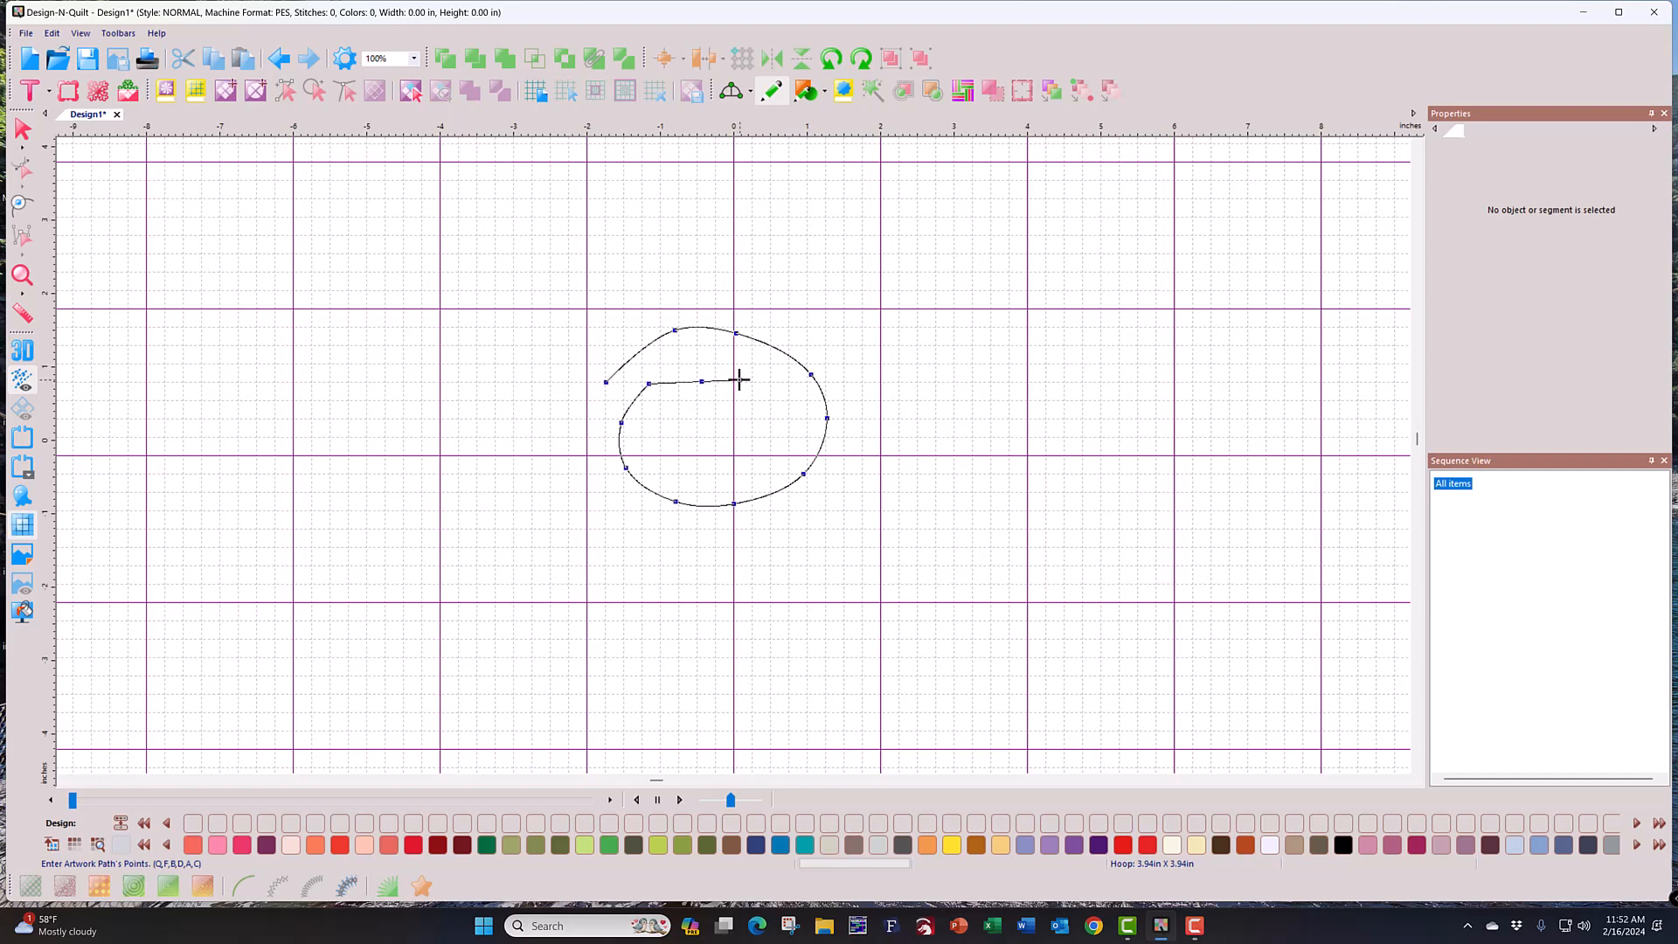
left_click(794, 323)
left_click(789, 274)
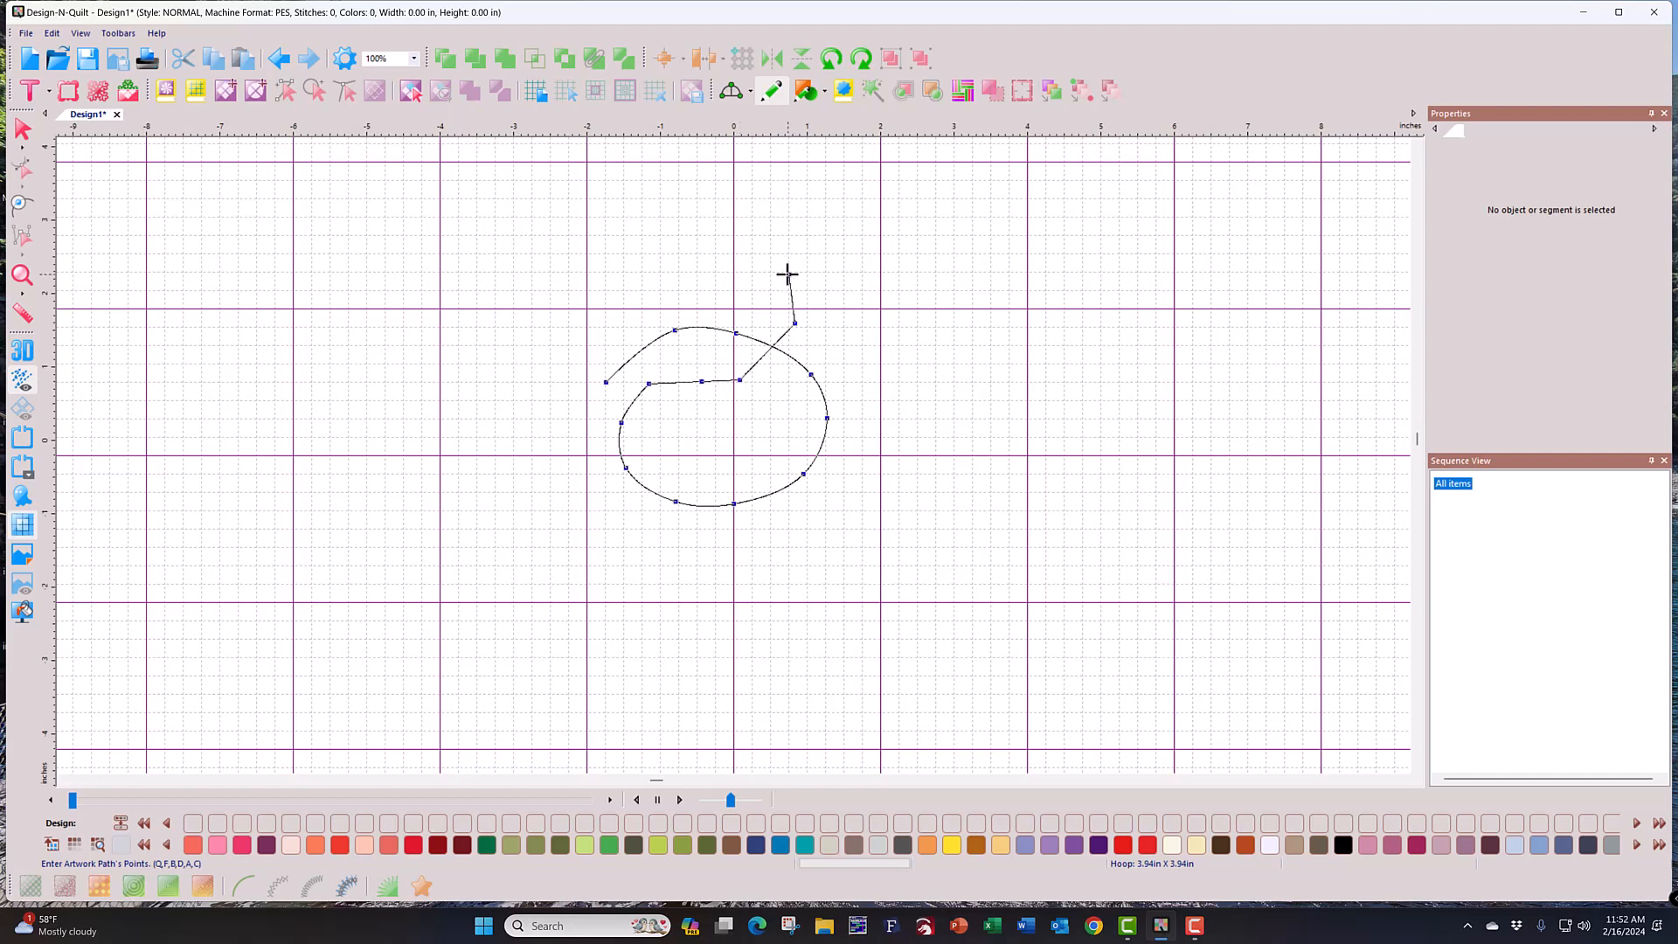
Step: Curve the path over the top and back down into the loop, finishing it at about 3.01 × 3.40 in overall
left_click(730, 256)
left_click(707, 263)
left_click(654, 305)
left_click(642, 358)
left_click(686, 423)
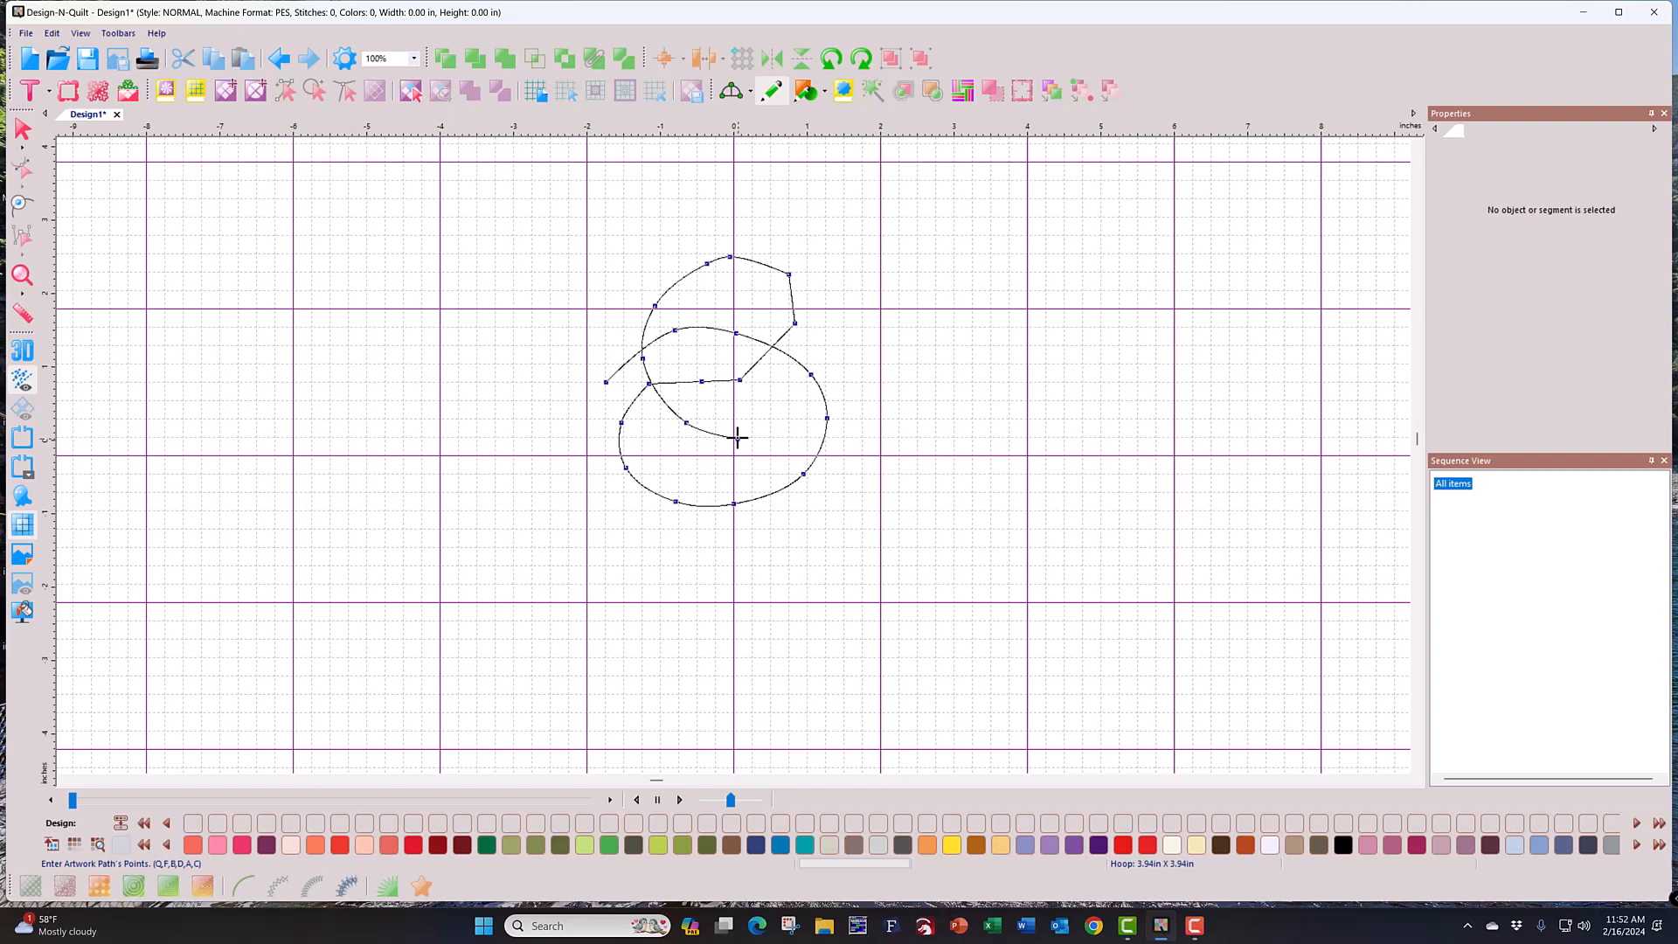
double_click(737, 438)
Step: Select the looped artwork path with mixed curves and lines and delete it
left_click(23, 129)
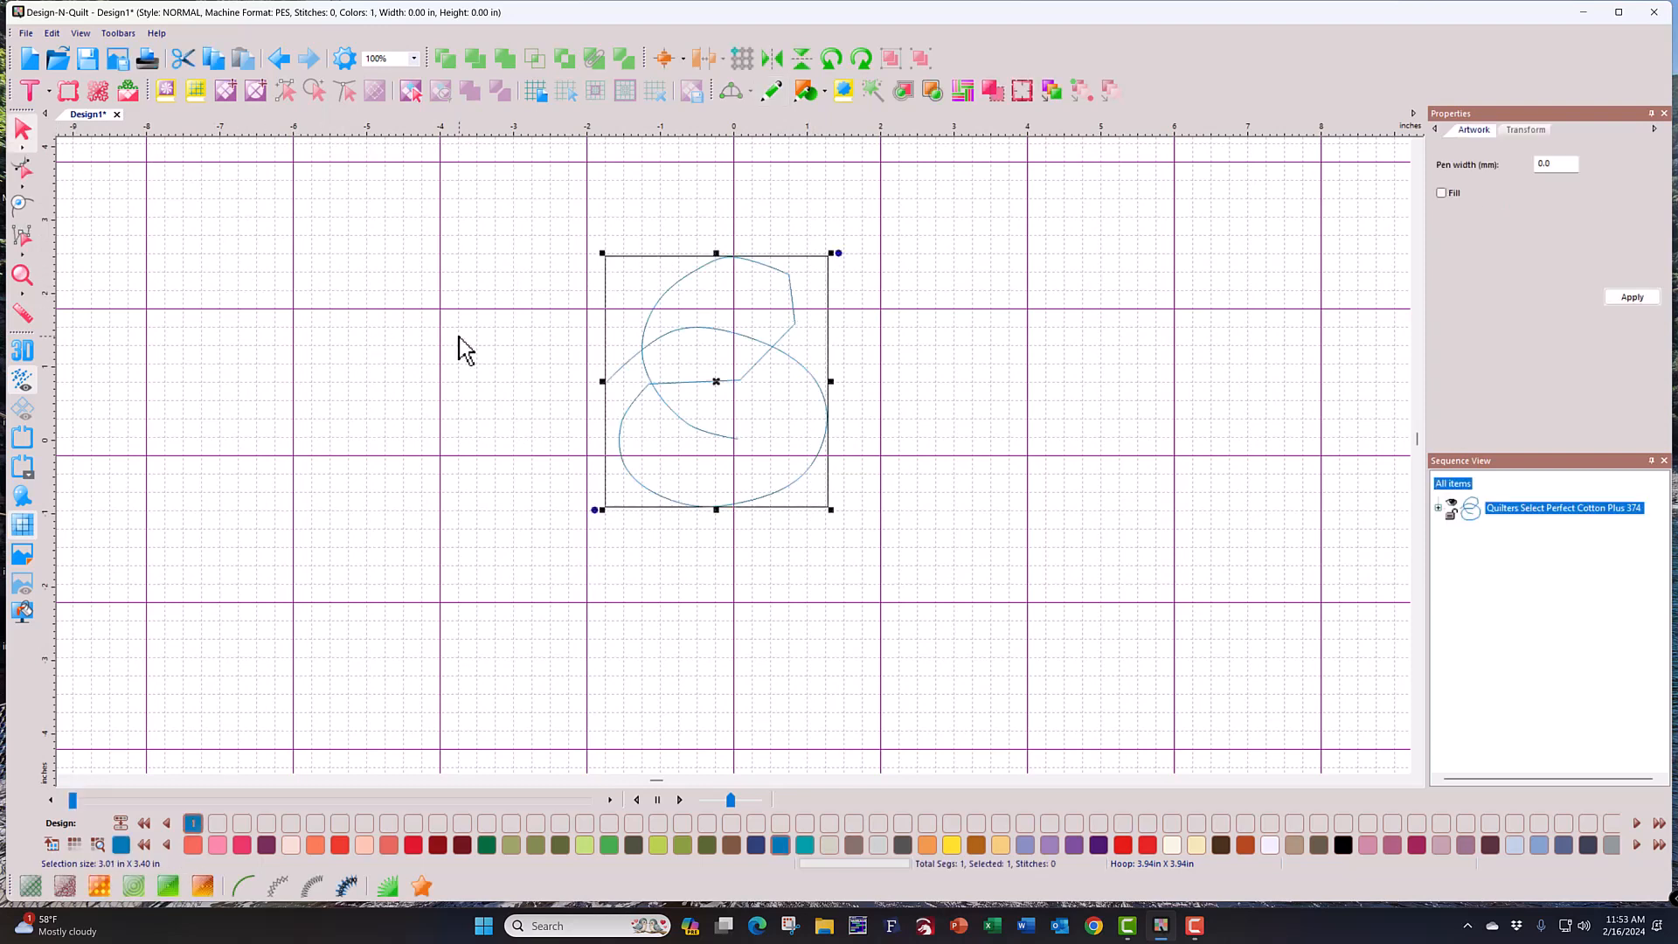
key("Delete")
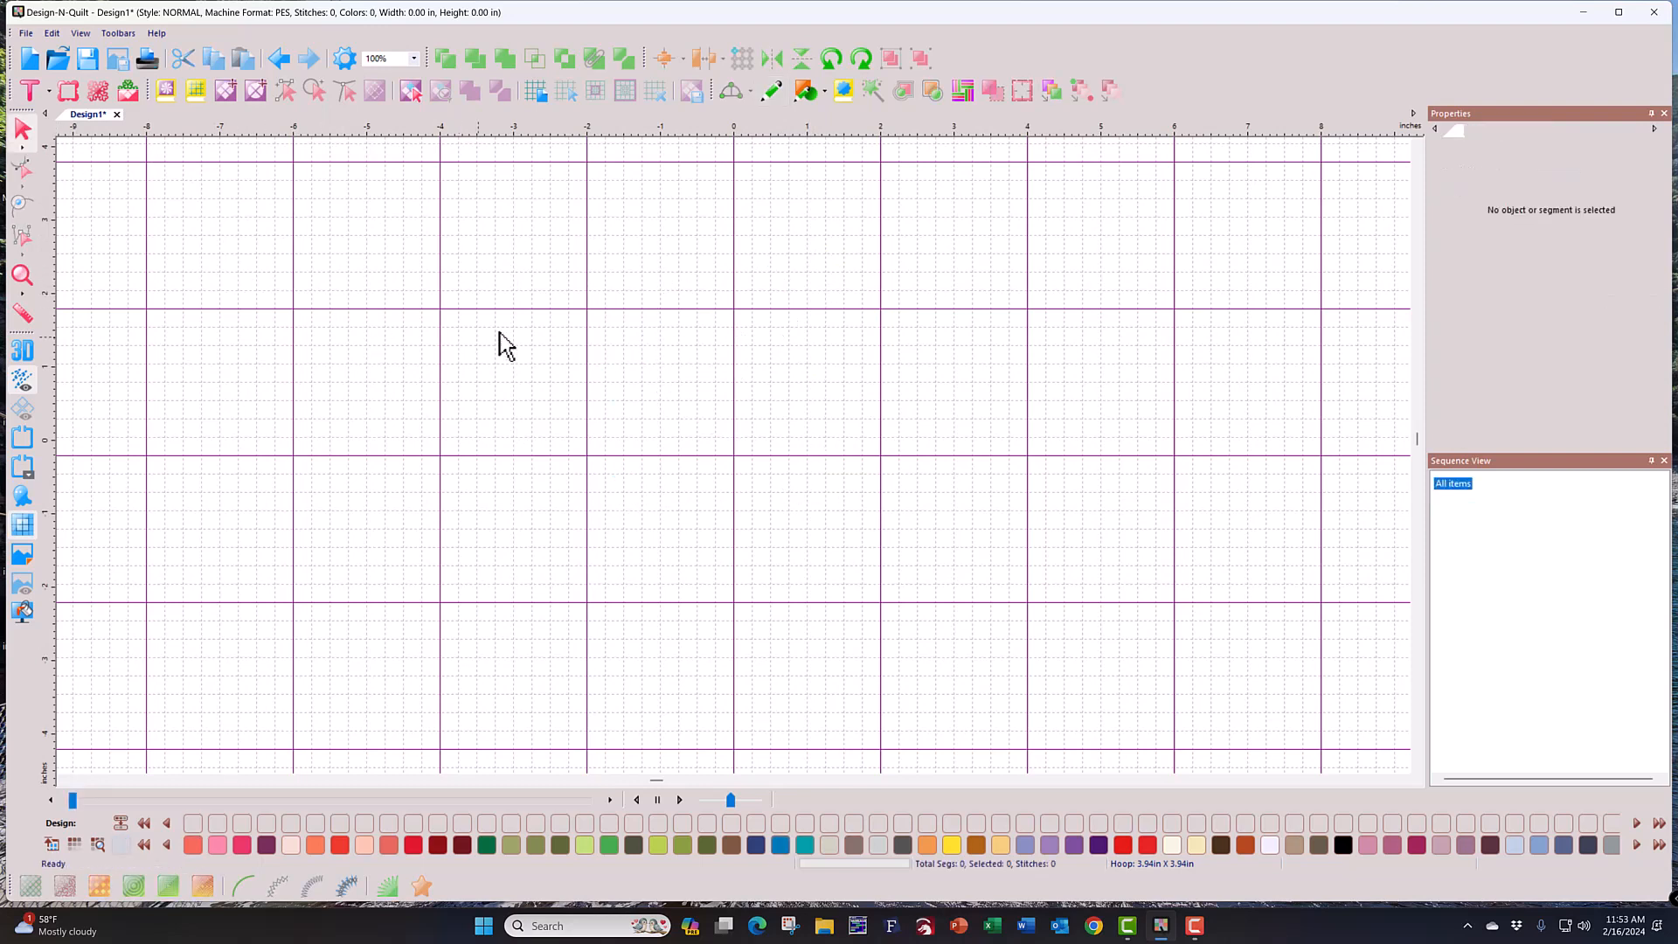
Step: Draw two freehand artwork paths in Pen mode: a large winding double loop around the grid centre and a narrow one about 1.37 × 3.87 in beside it
left_click(749, 92)
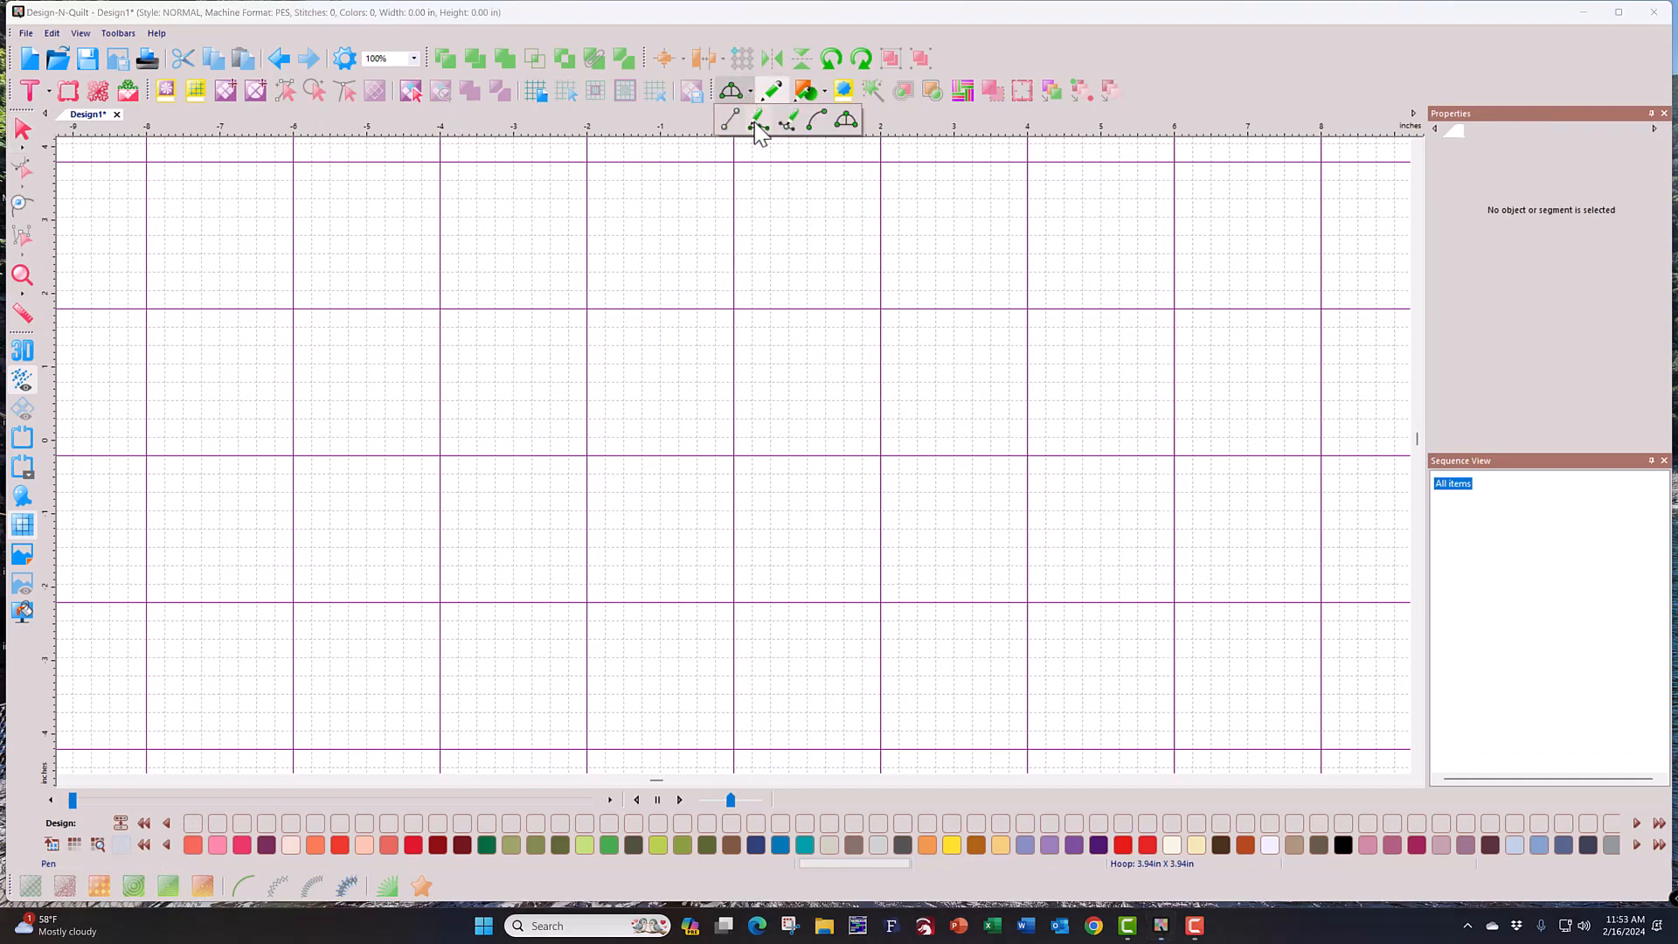
left_click(758, 133)
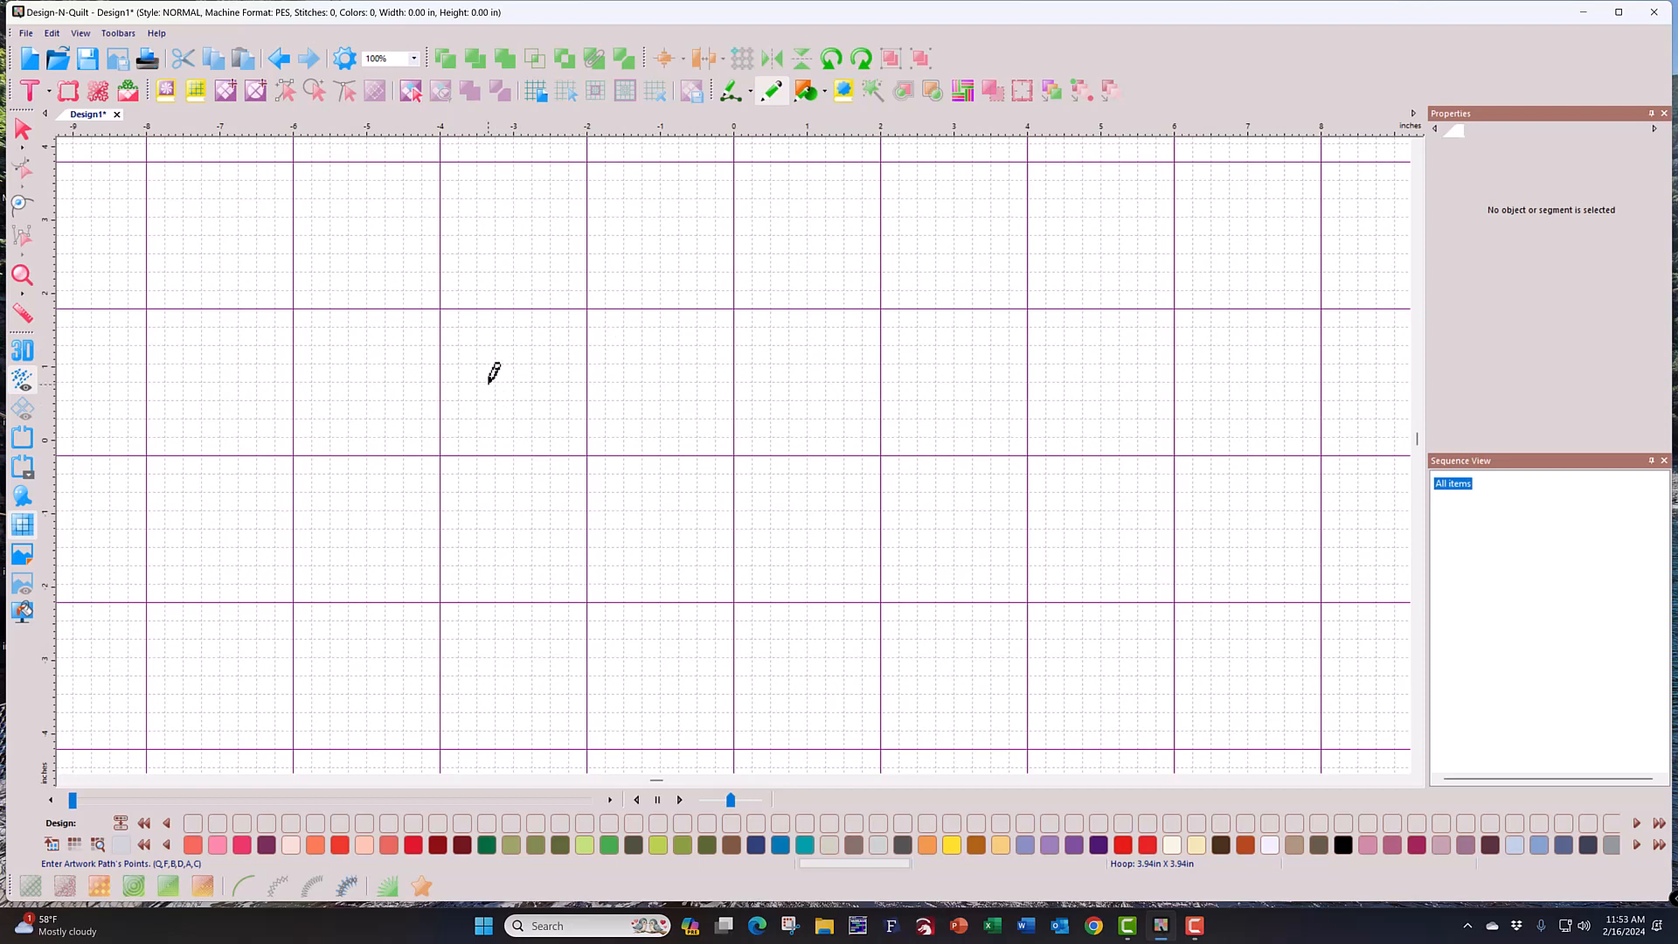
mouse_move(489, 382)
left_mouse_down()
mouse_move(562, 326)
mouse_move(642, 397)
mouse_move(739, 301)
mouse_move(849, 360)
mouse_move(879, 471)
mouse_move(870, 567)
mouse_move(719, 554)
mouse_move(622, 498)
mouse_move(580, 555)
mouse_move(491, 536)
mouse_move(418, 483)
mouse_move(348, 483)
mouse_move(372, 399)
mouse_move(434, 449)
mouse_move(440, 320)
mouse_move(531, 223)
mouse_move(575, 229)
mouse_move(637, 273)
mouse_move(775, 226)
mouse_move(913, 273)
mouse_move(1050, 355)
mouse_move(1117, 543)
mouse_move(1058, 630)
mouse_move(973, 661)
mouse_move(797, 664)
mouse_move(679, 627)
mouse_move(646, 649)
mouse_move(571, 636)
mouse_move(514, 654)
mouse_move(364, 633)
mouse_move(312, 602)
mouse_move(266, 534)
mouse_move(254, 415)
mouse_move(310, 342)
left_mouse_up()
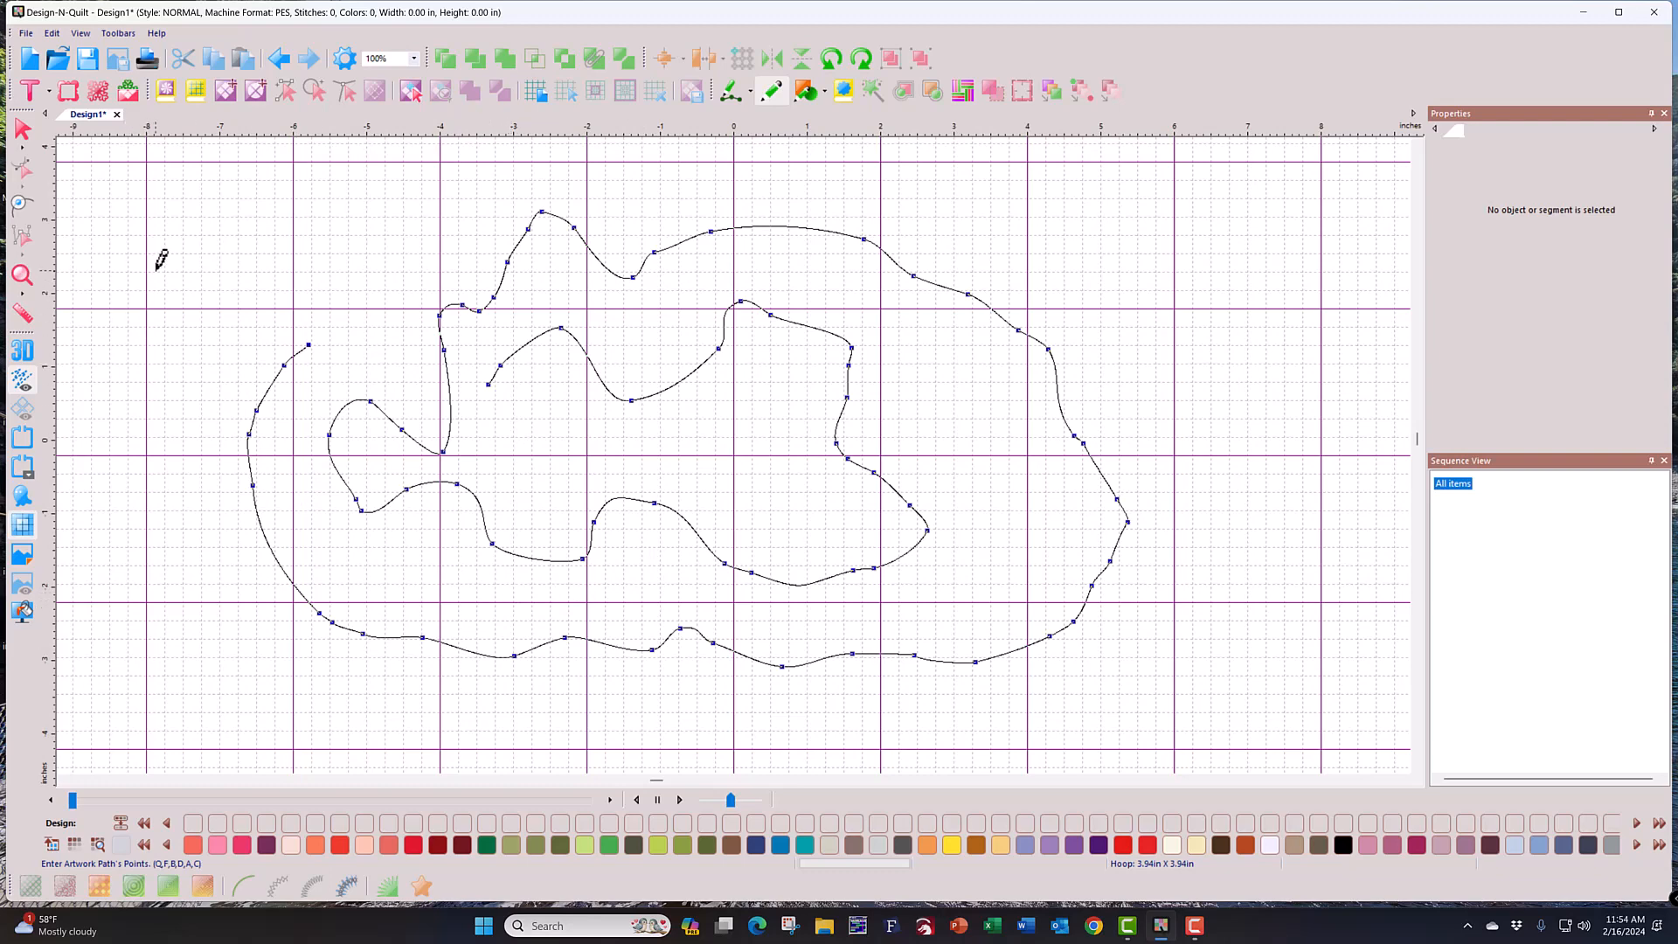
mouse_move(158, 268)
left_mouse_down()
mouse_move(177, 245)
mouse_move(317, 247)
mouse_move(478, 180)
mouse_move(684, 172)
mouse_move(898, 192)
mouse_move(1127, 264)
mouse_move(1145, 289)
left_mouse_up()
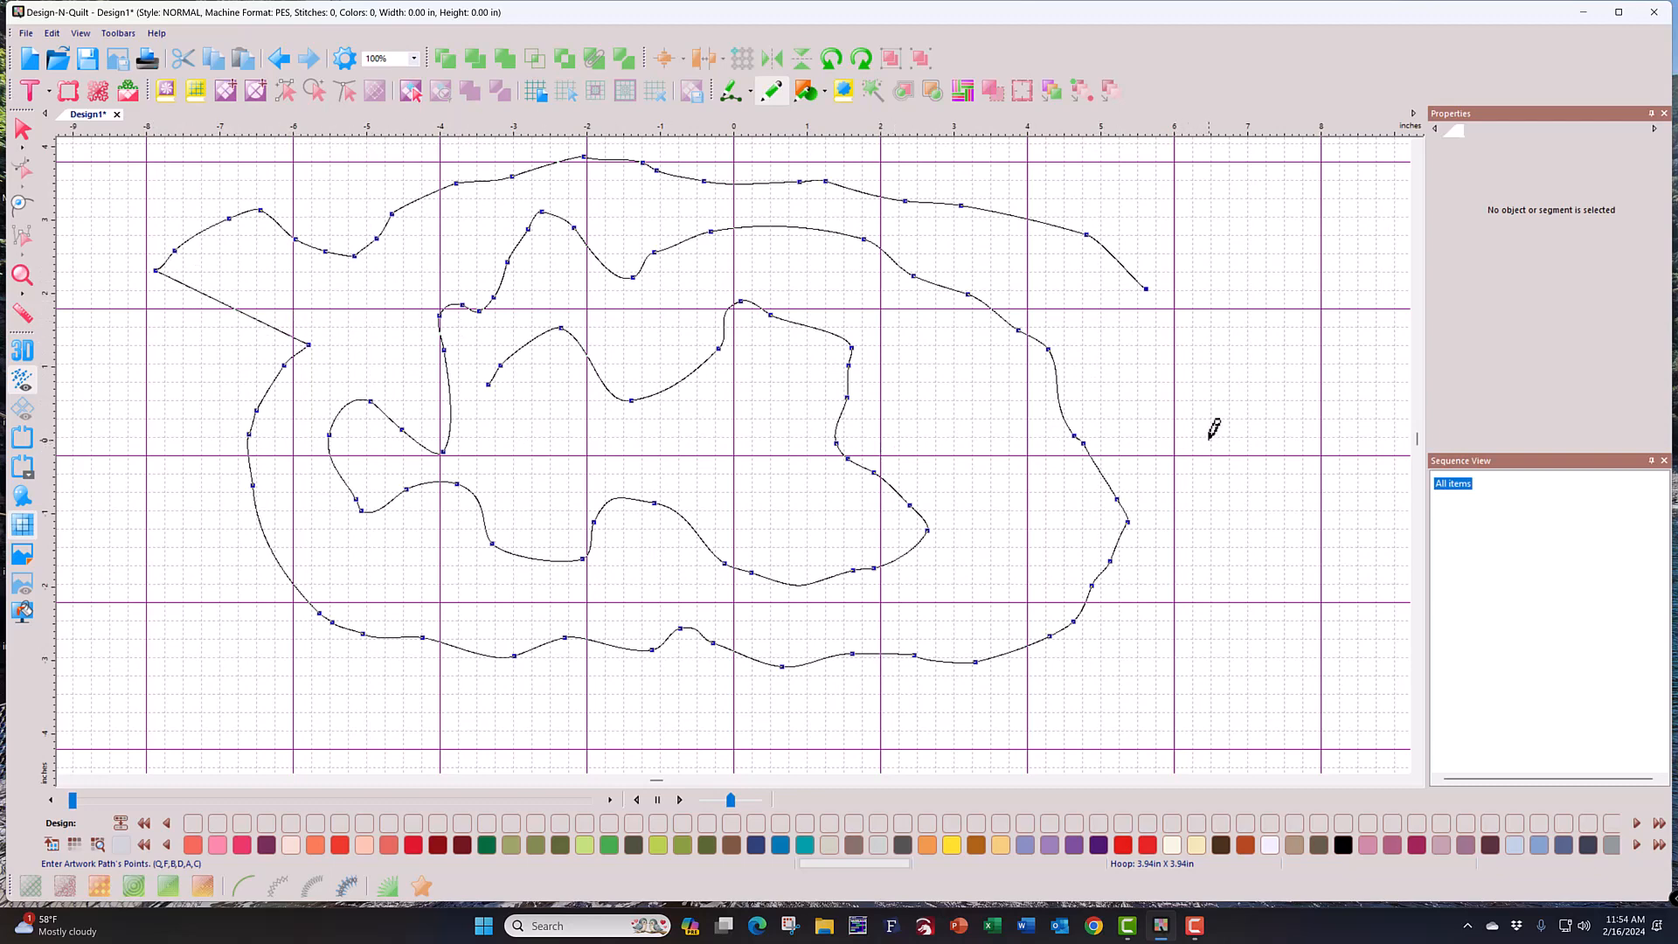
key("Return")
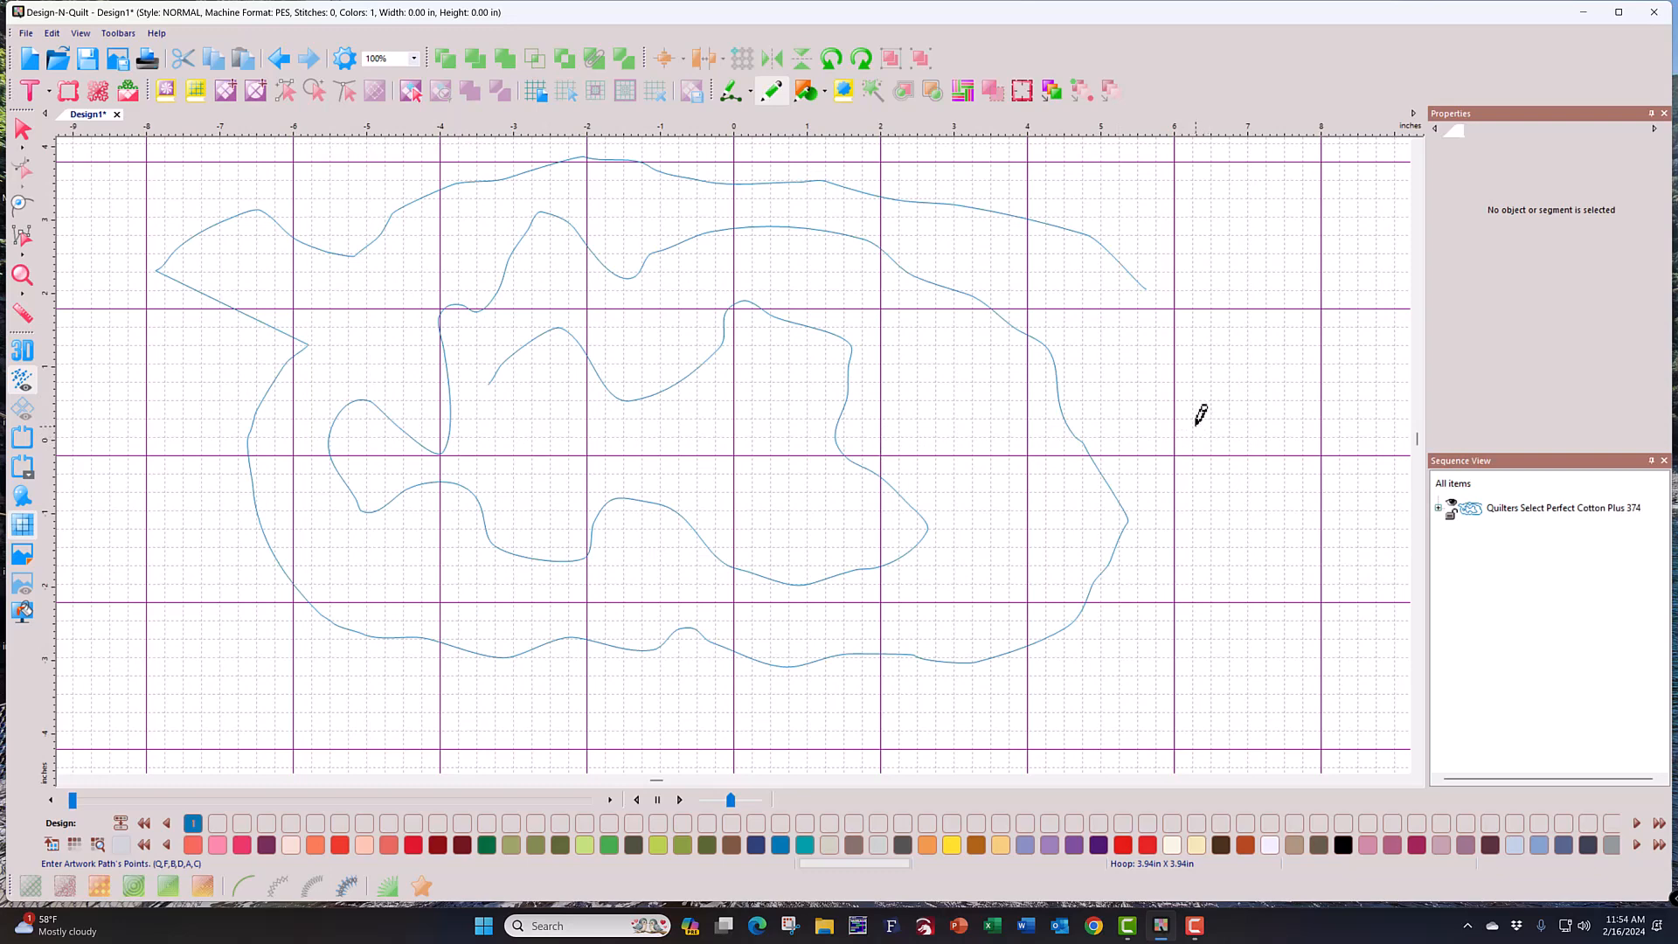
mouse_move(1195, 424)
left_mouse_down()
mouse_move(1240, 353)
mouse_move(1264, 387)
mouse_move(1260, 517)
mouse_move(1240, 563)
mouse_move(1199, 521)
mouse_move(1183, 466)
mouse_move(1195, 581)
mouse_move(1180, 625)
mouse_move(1267, 630)
left_mouse_up()
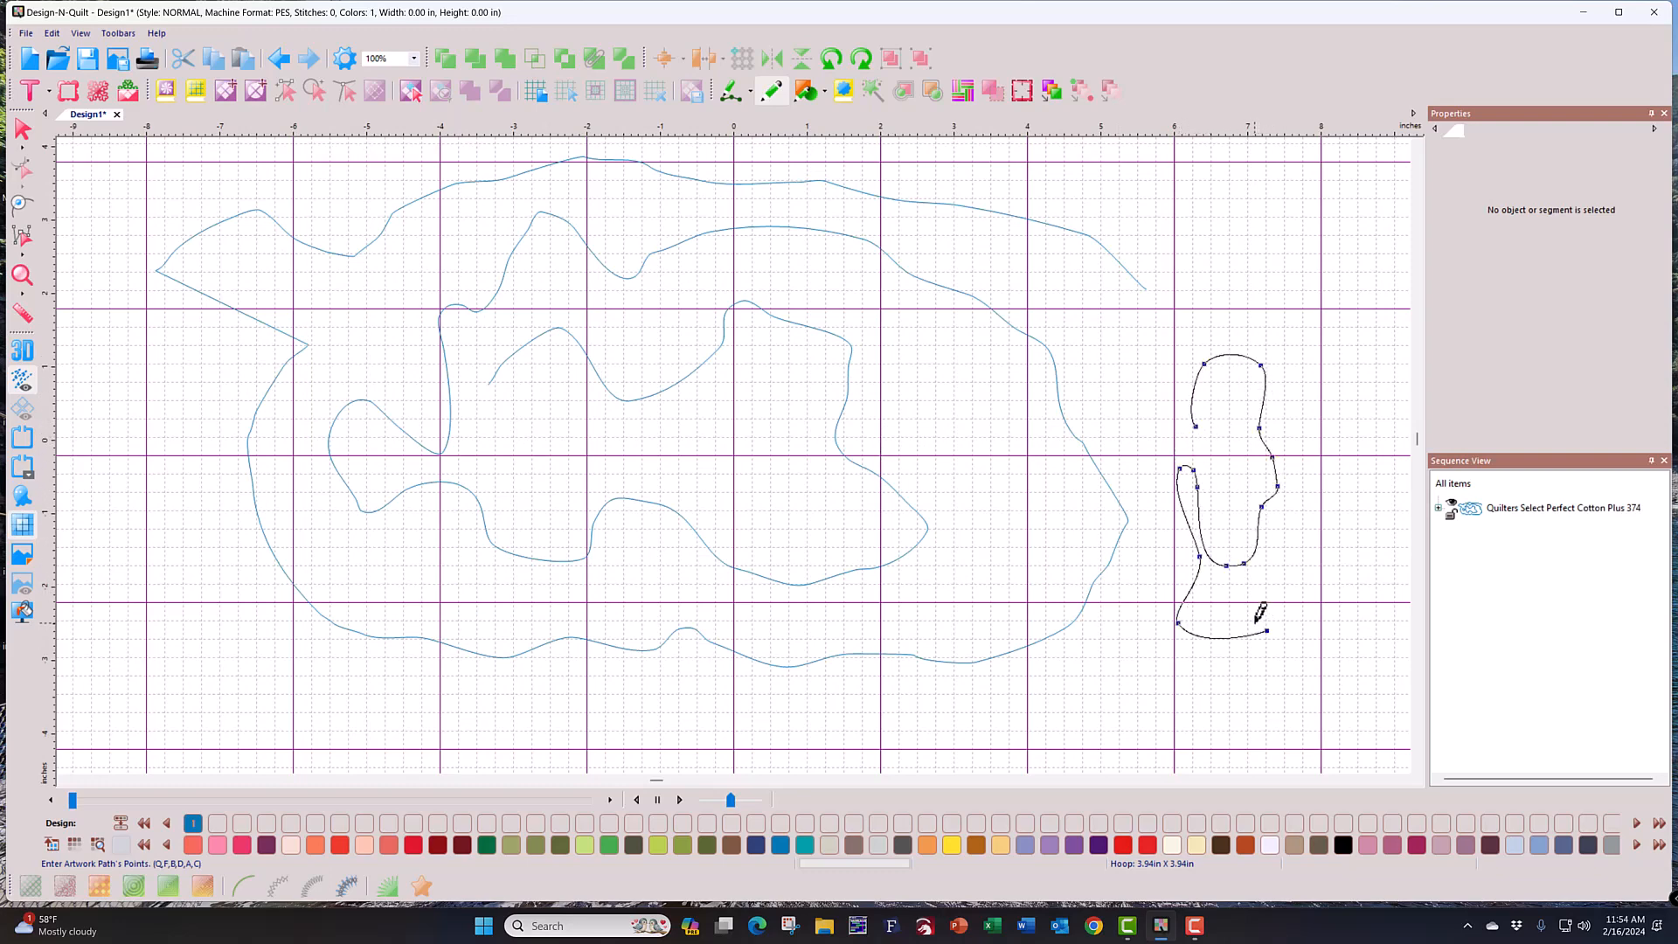
key("Return")
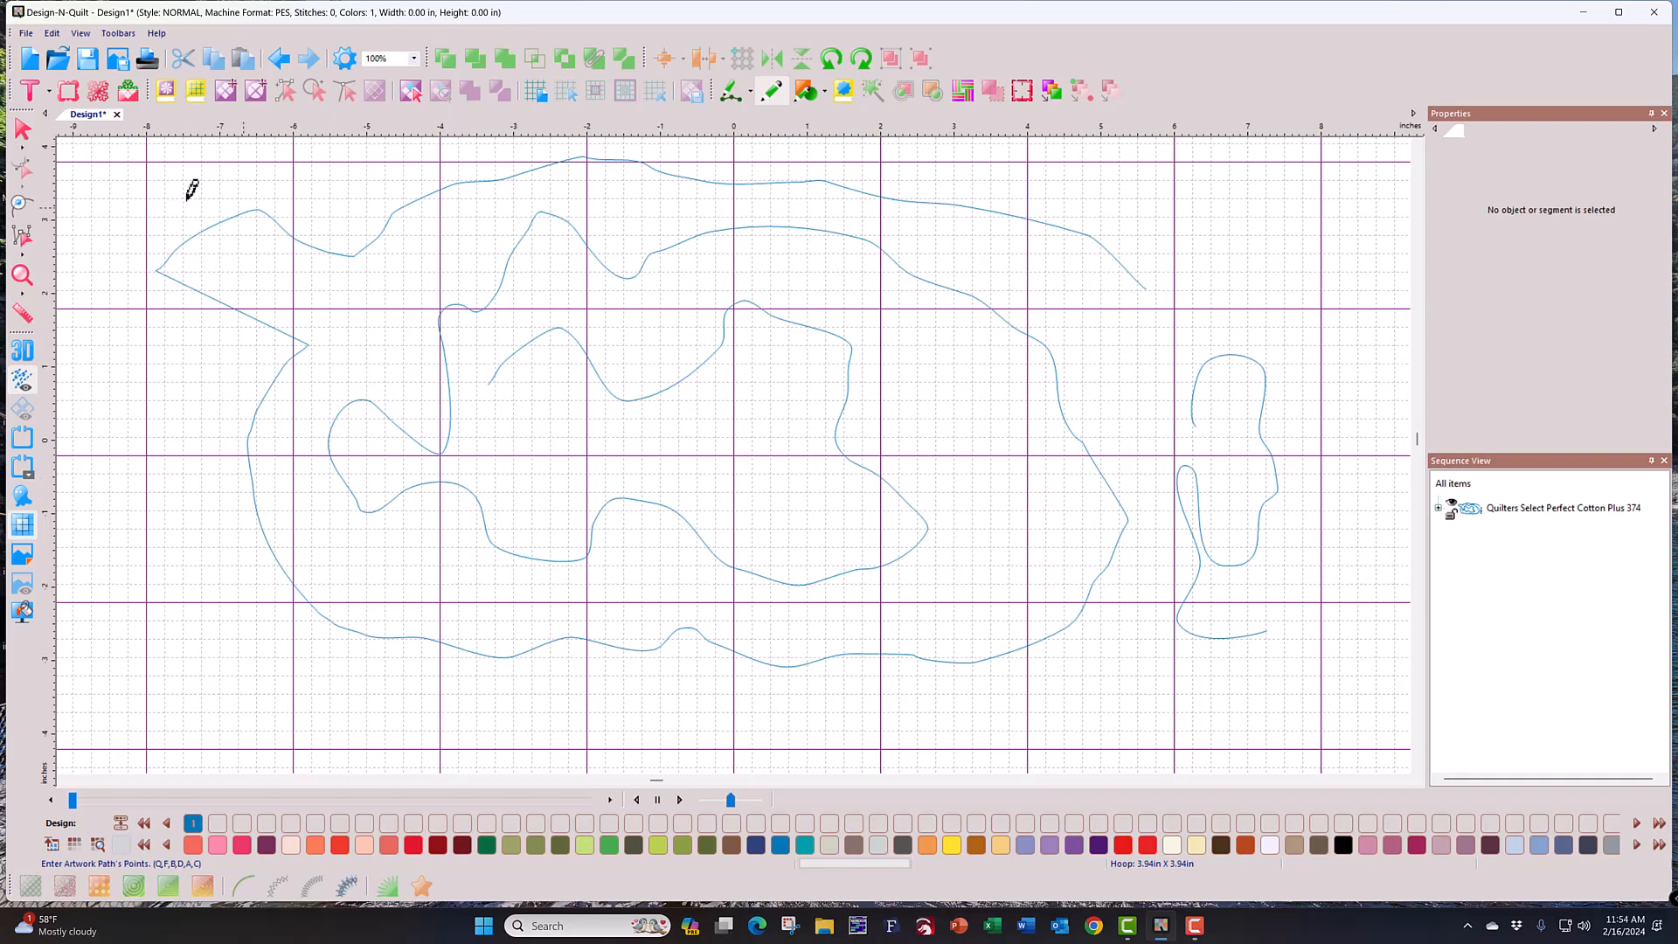
Step: Select both freehand Pen paths and delete them
left_click(23, 129)
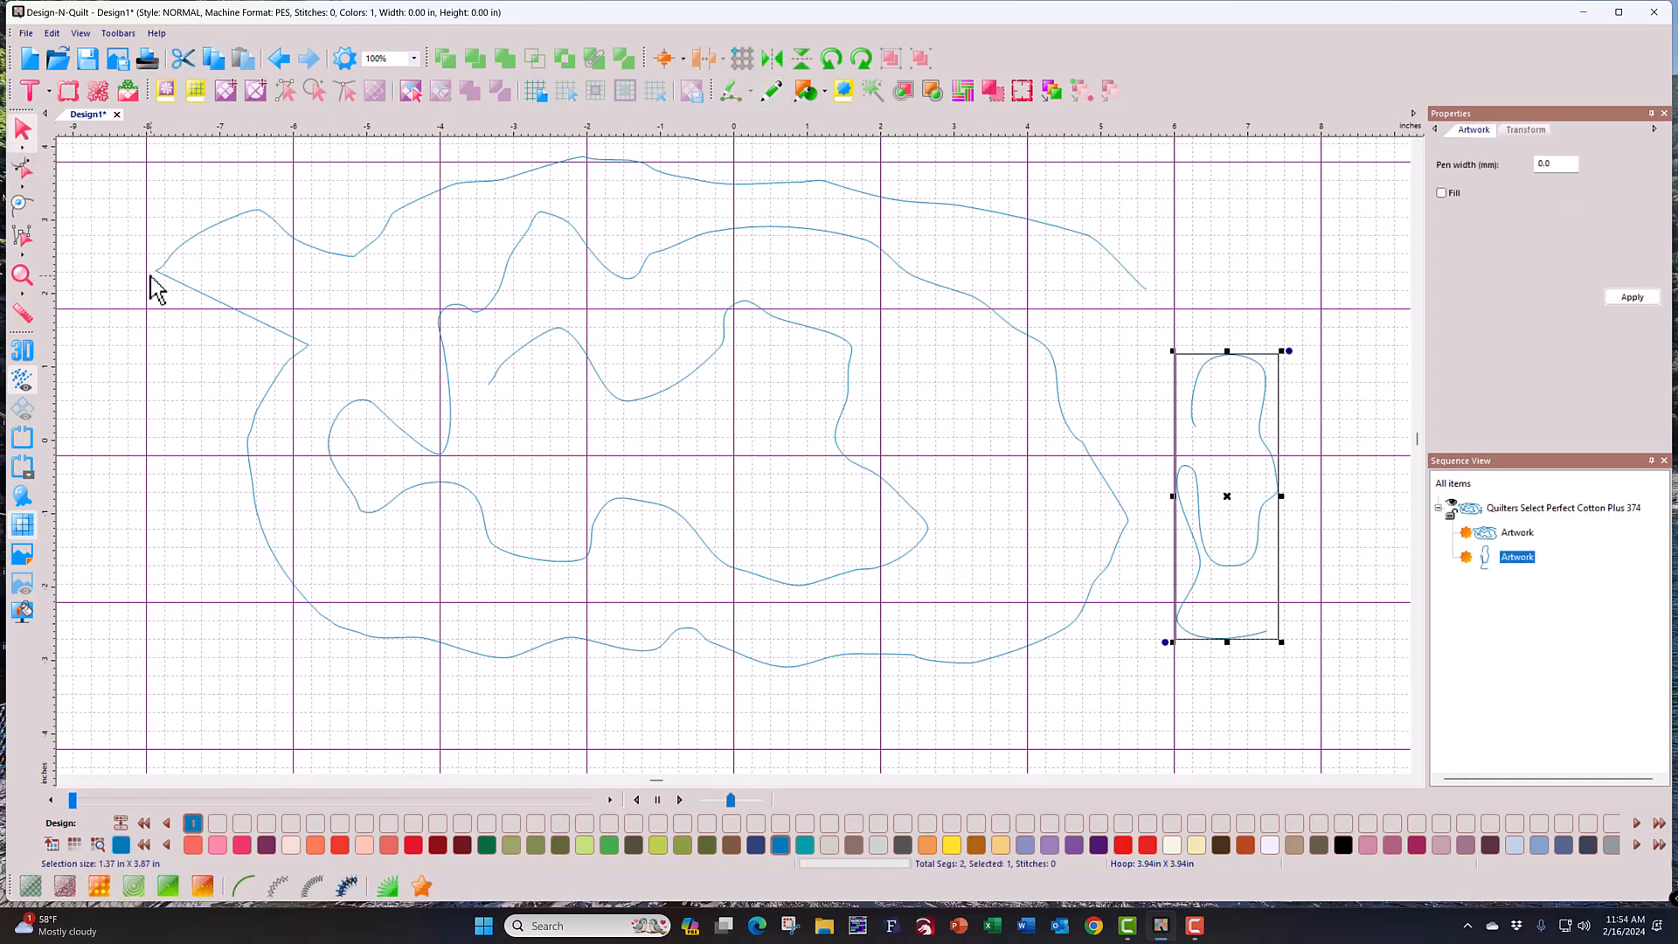
left_click(152, 276, "shift")
key("Delete")
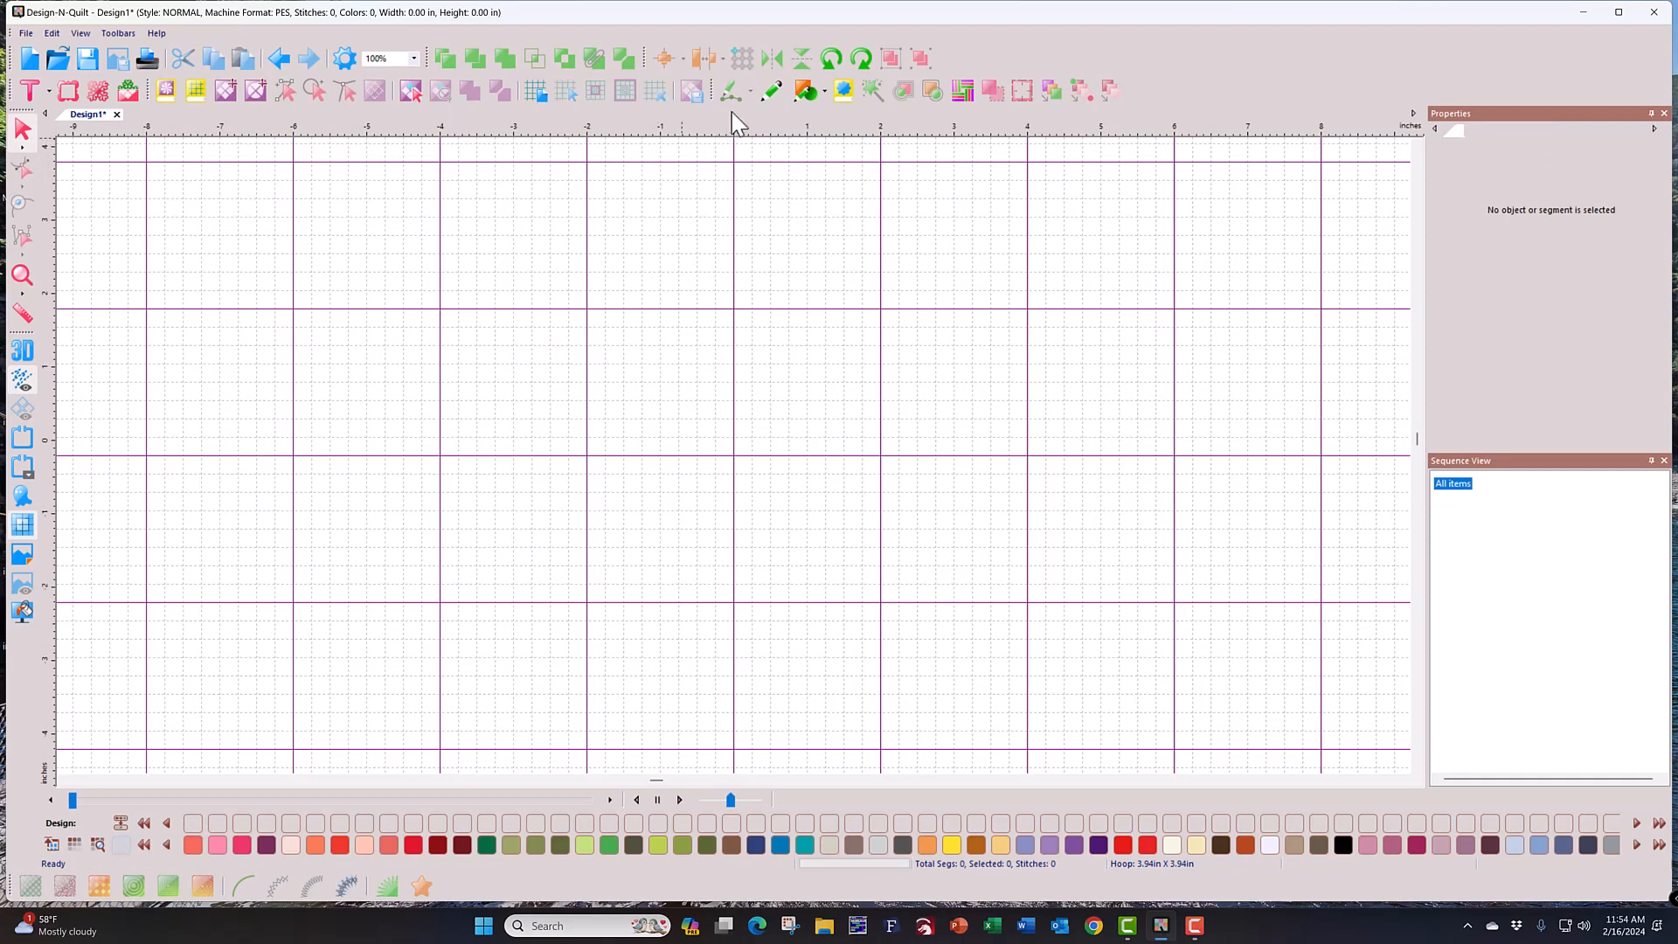
Step: Draw an artwork path in Pencil mode with straight segments above the grid centre, curling back into a freehand stretch, about 4.41 × 2.87 in overall
left_click(764, 100)
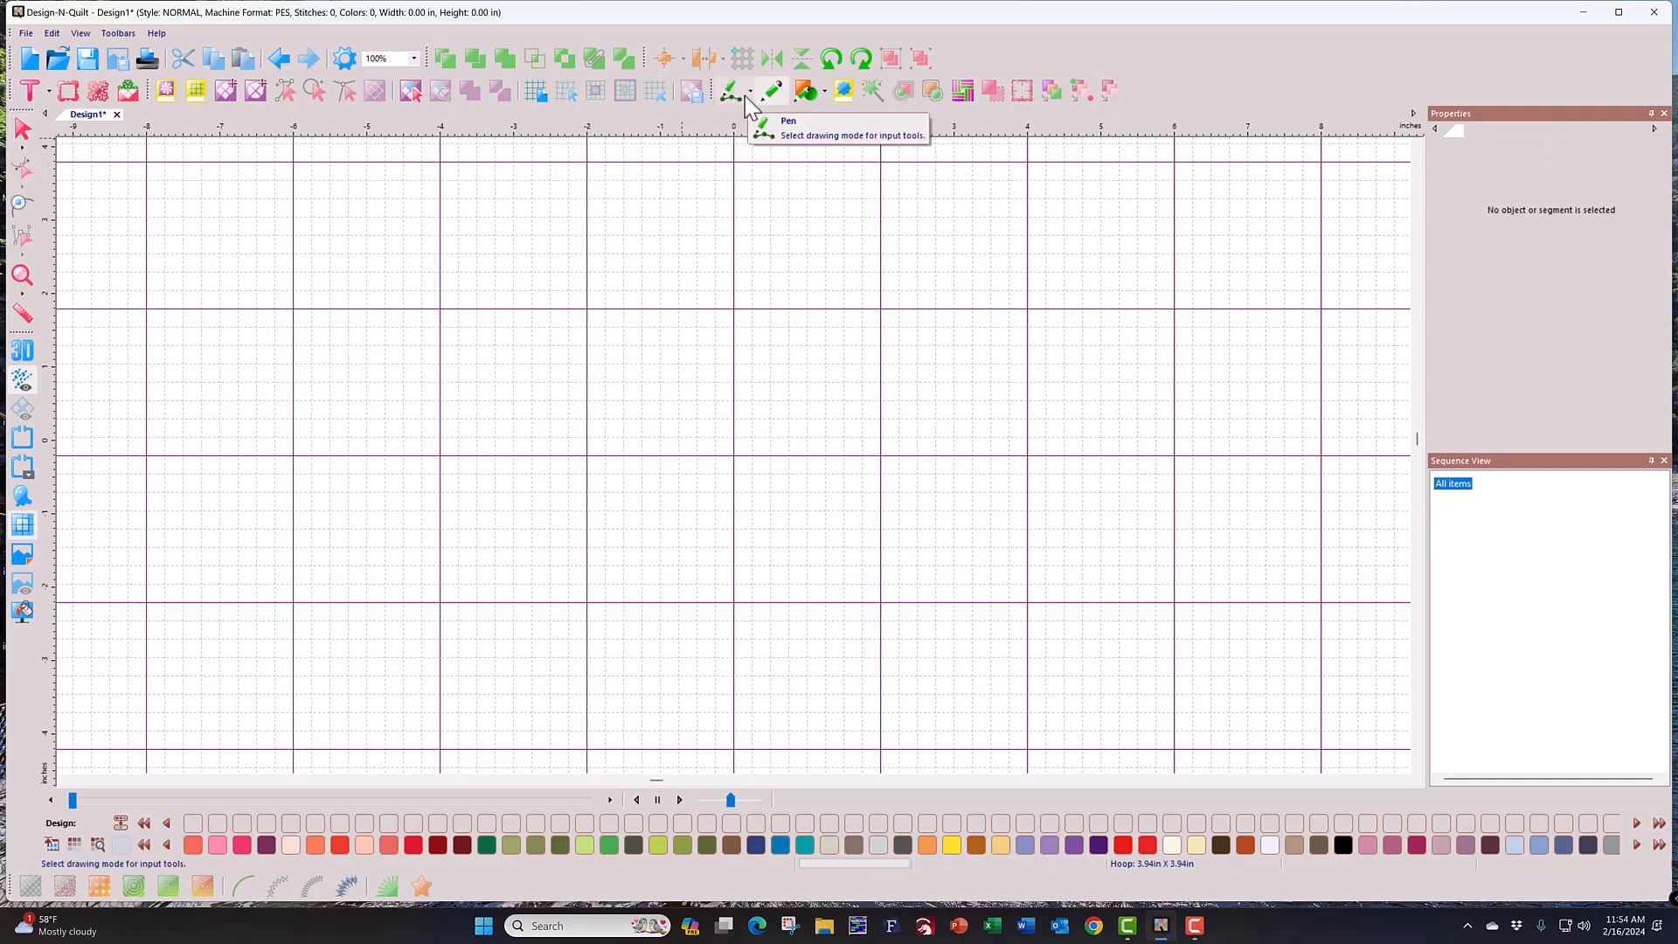
left_click(747, 93)
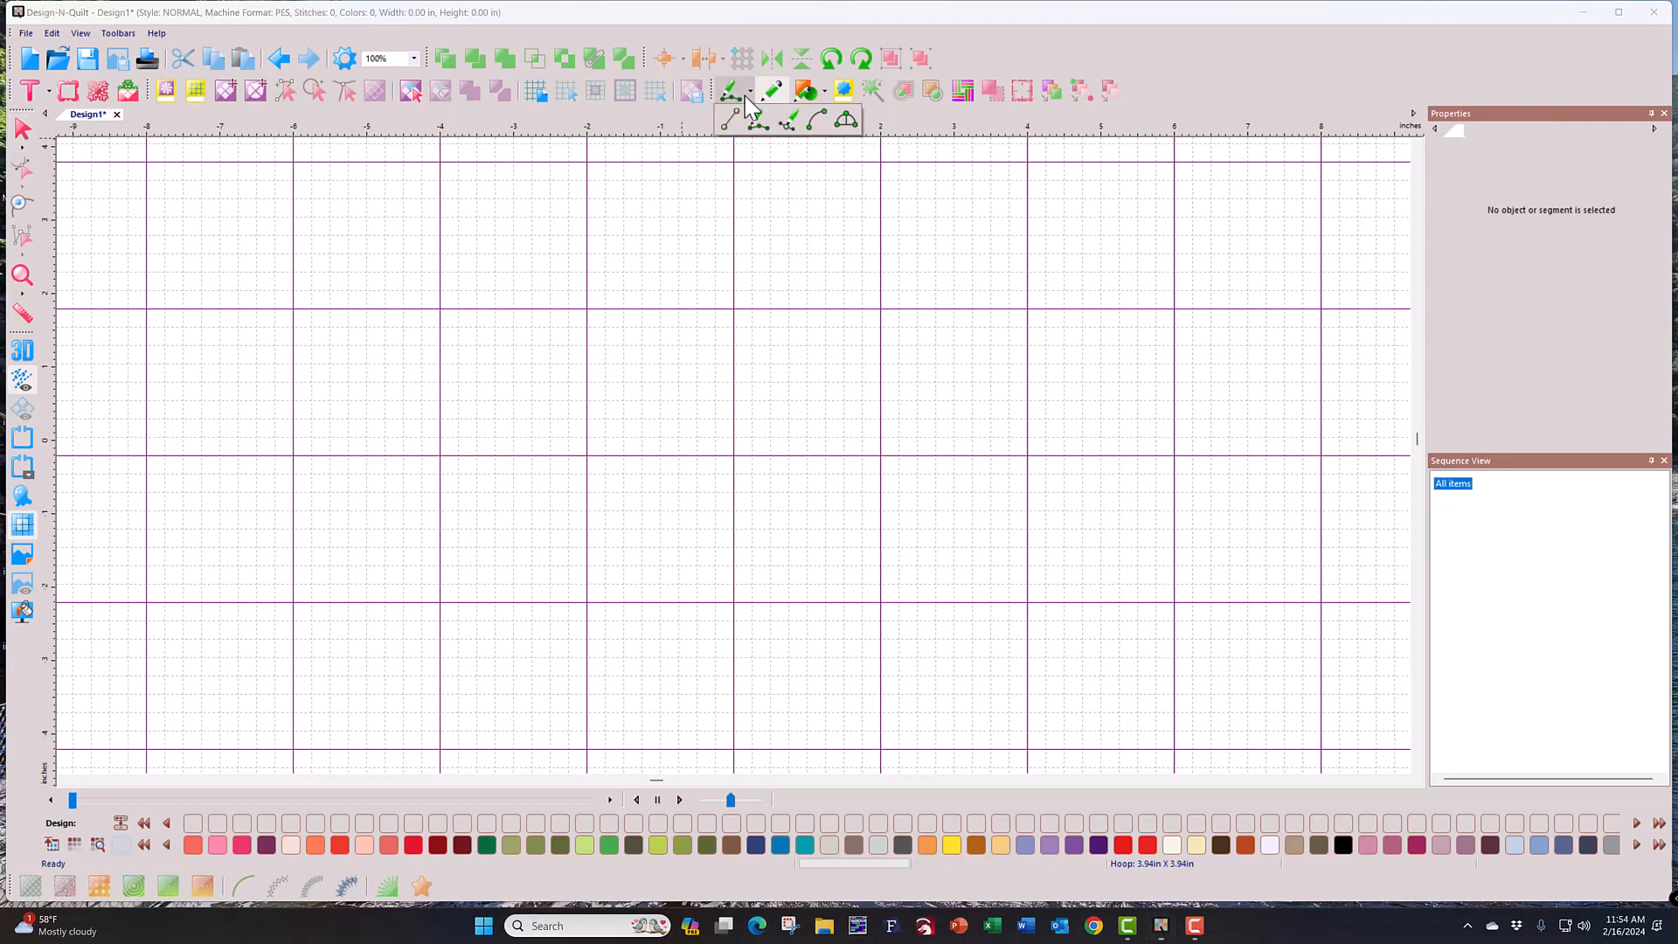
left_click(787, 128)
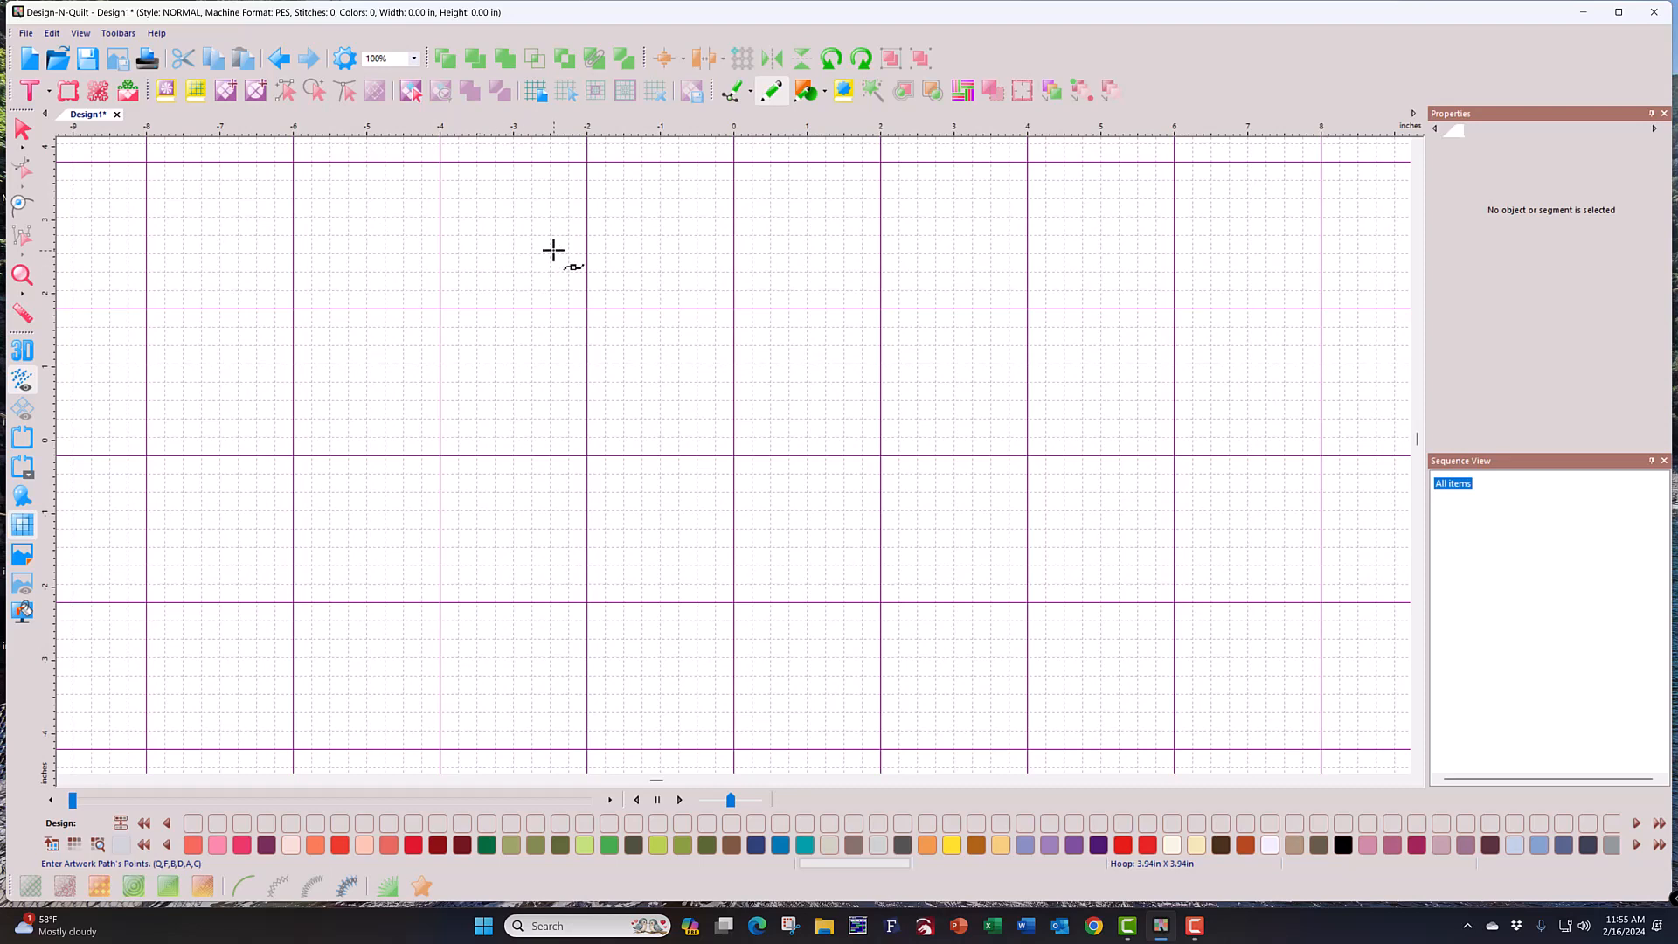
left_click(499, 273)
left_click(665, 228)
left_click(797, 294)
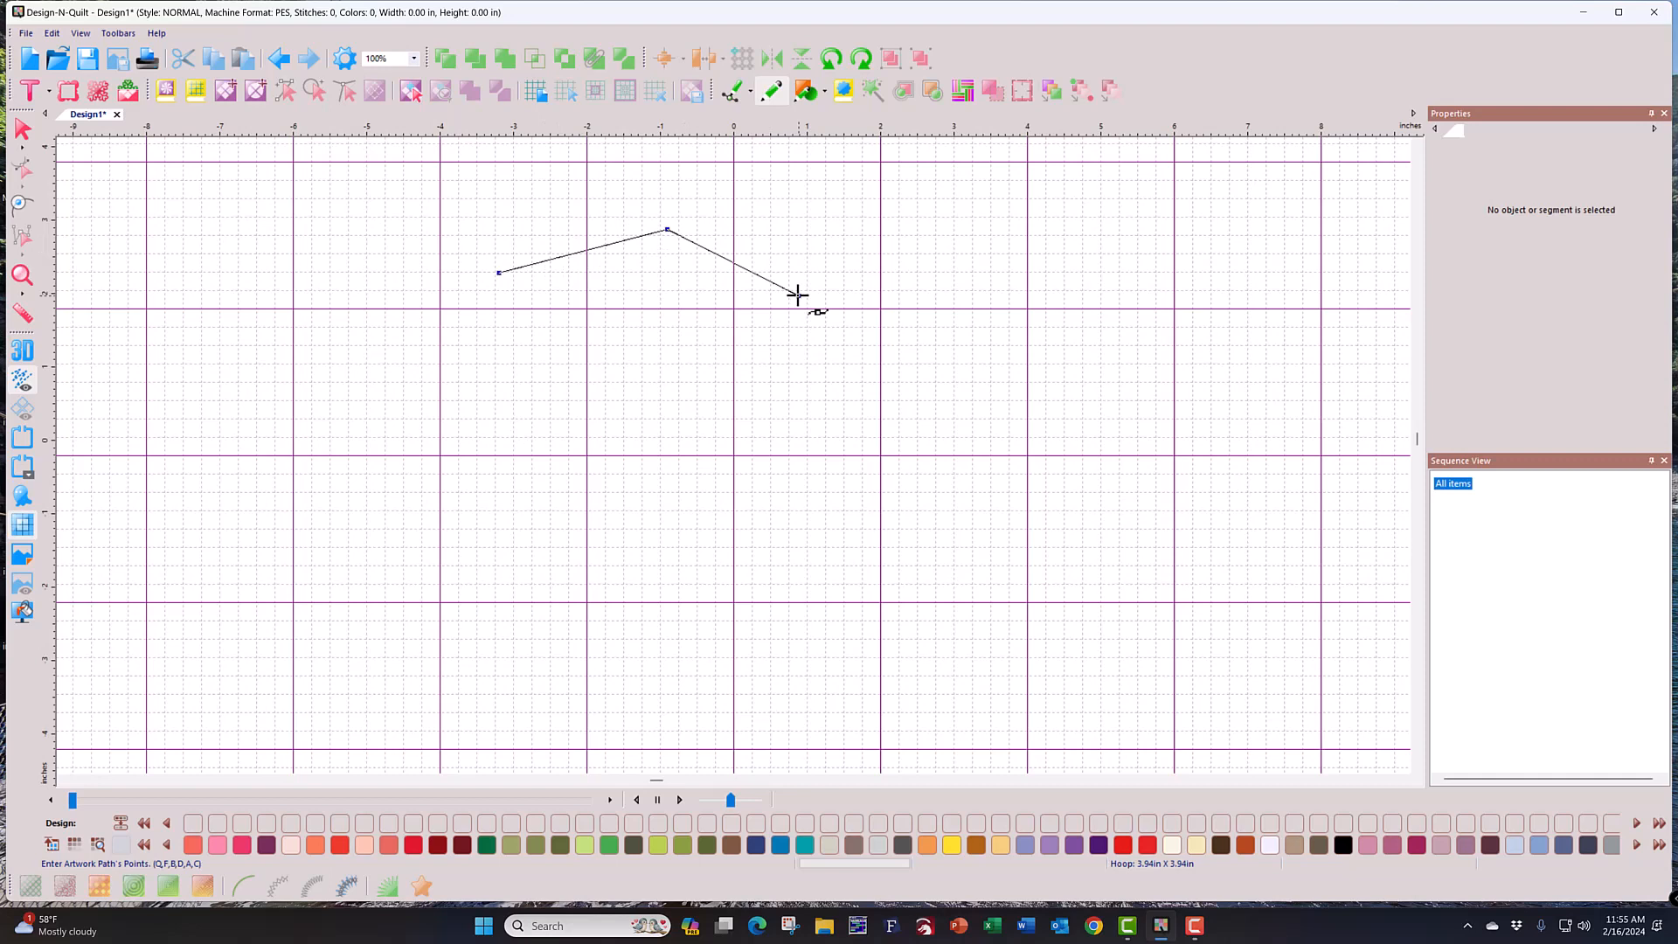
left_click(821, 370)
right_click(810, 399)
left_click_drag(795, 425, 657, 422)
left_click(657, 422)
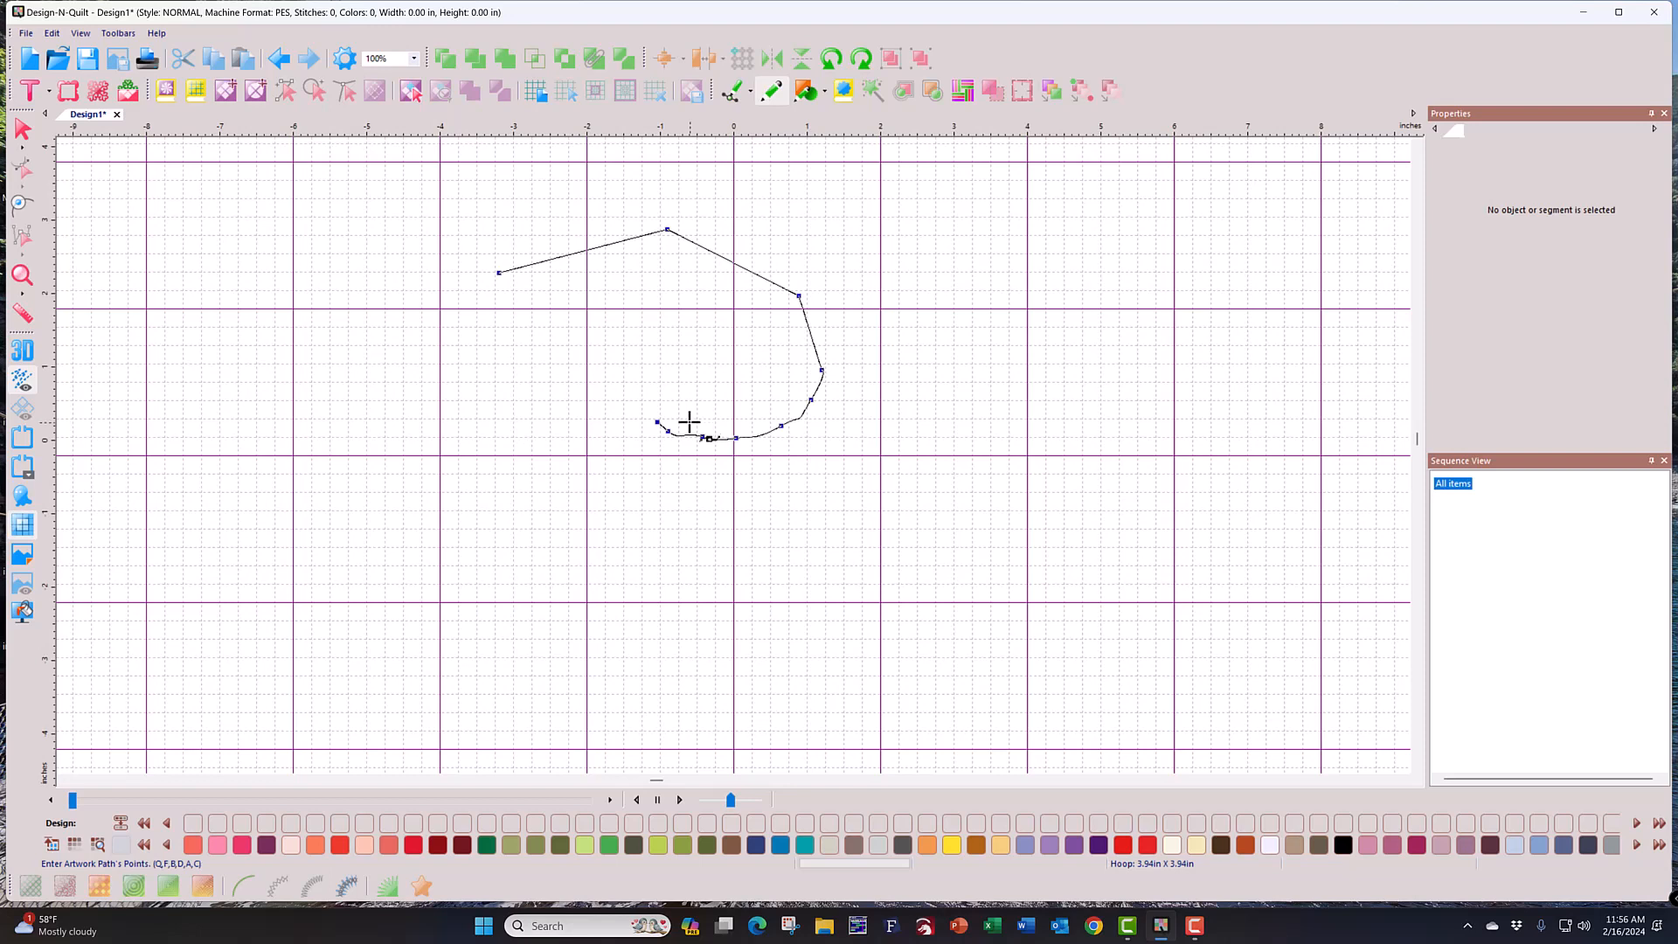
Step: Select the path combining straight and freehand segments and delete it
left_click(24, 130)
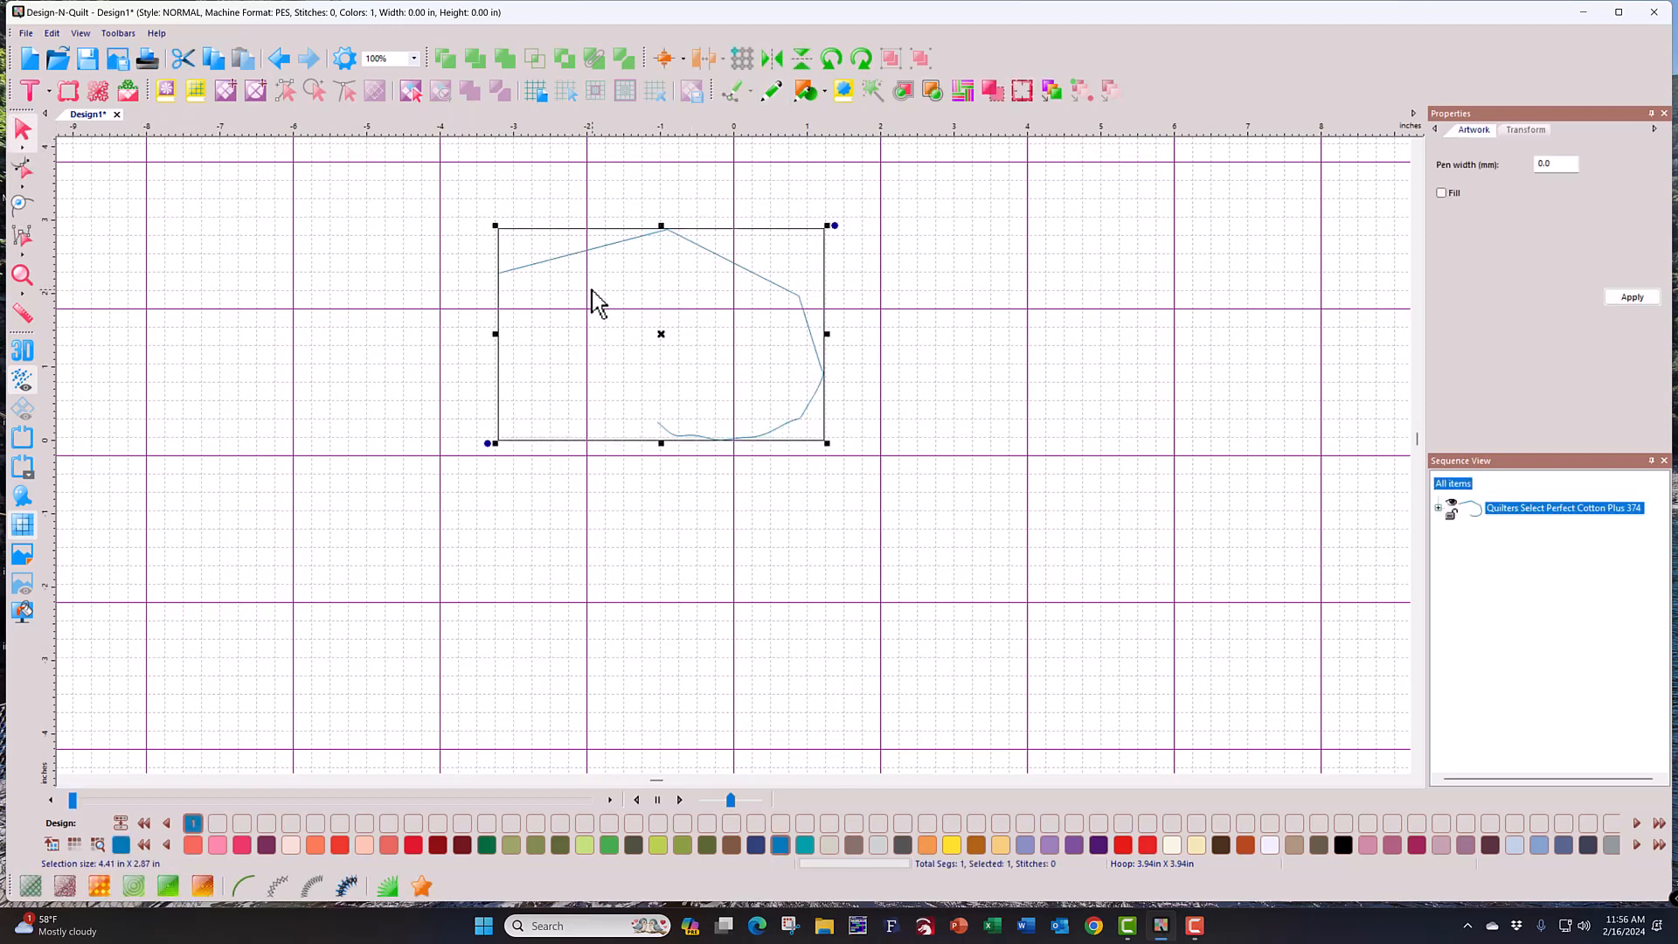
key("Delete")
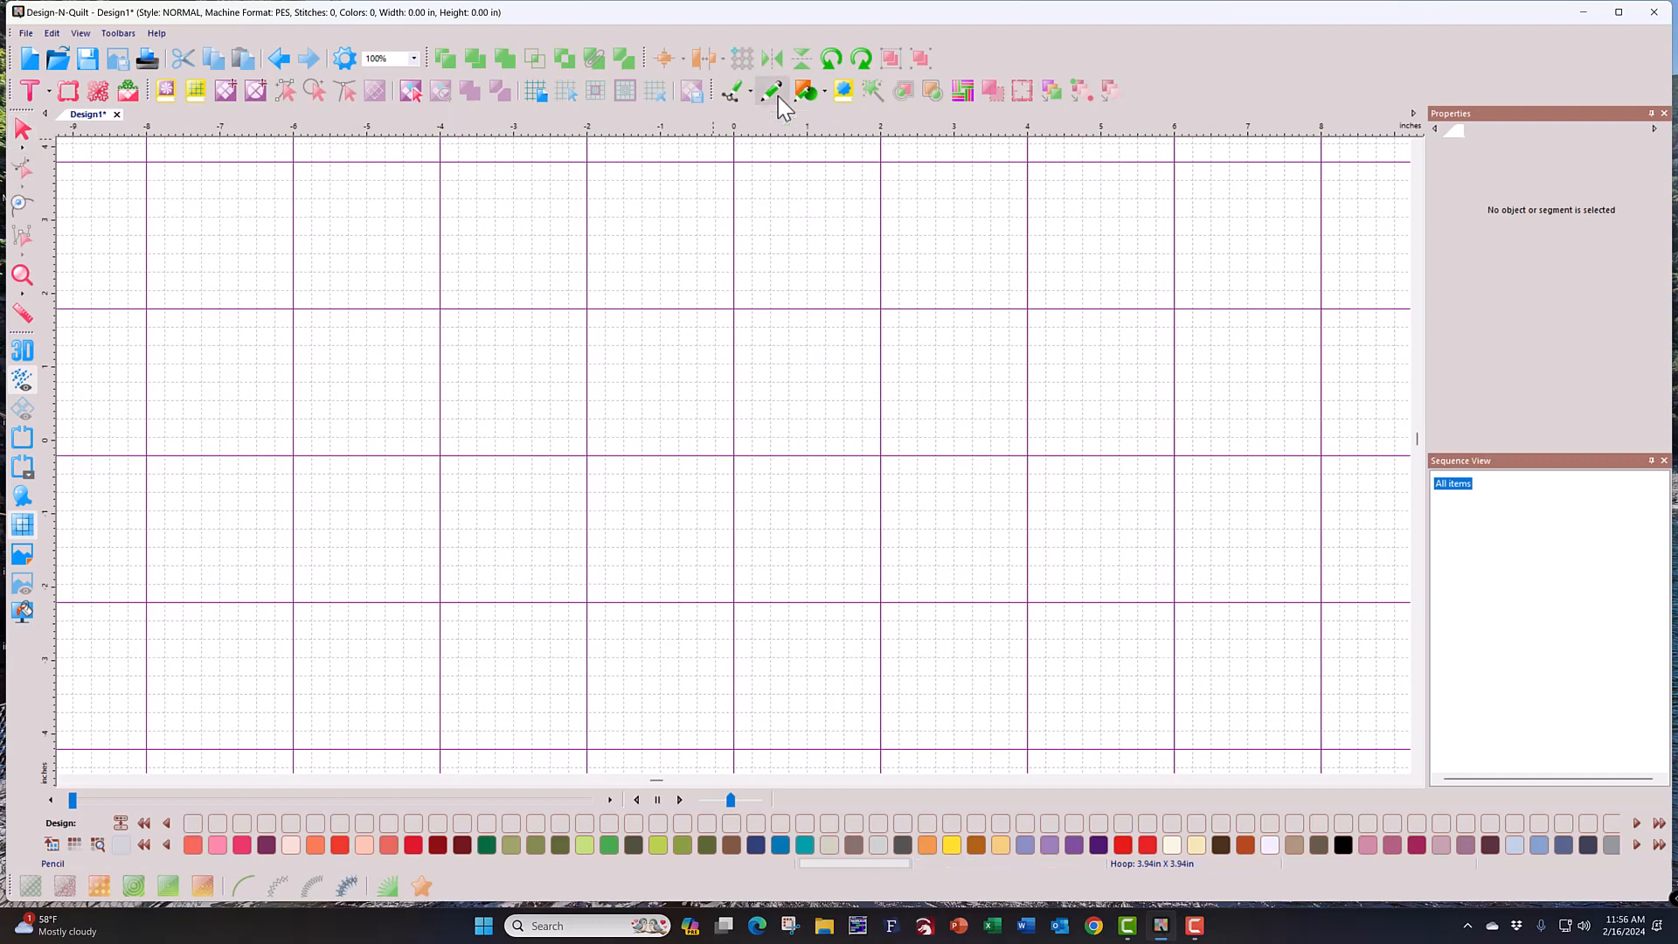
Step: Draw a nearly flat three-point artwork arc about 3.3 in long above the grid centre using the arc drawing mode
left_click(753, 93)
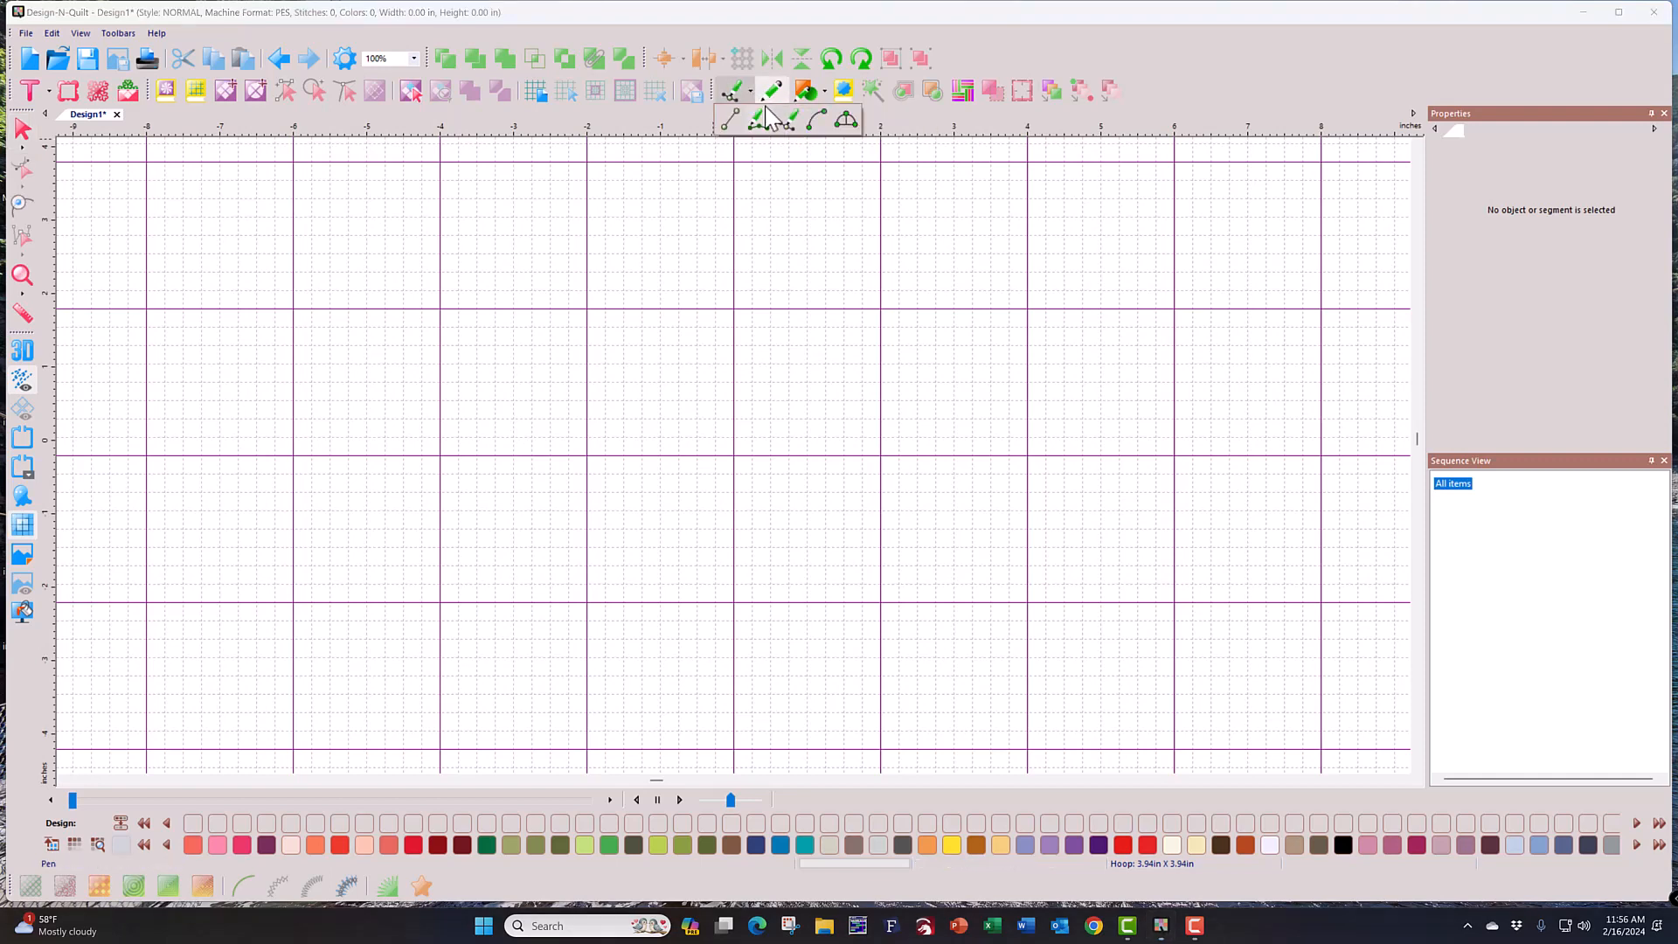
left_click(818, 128)
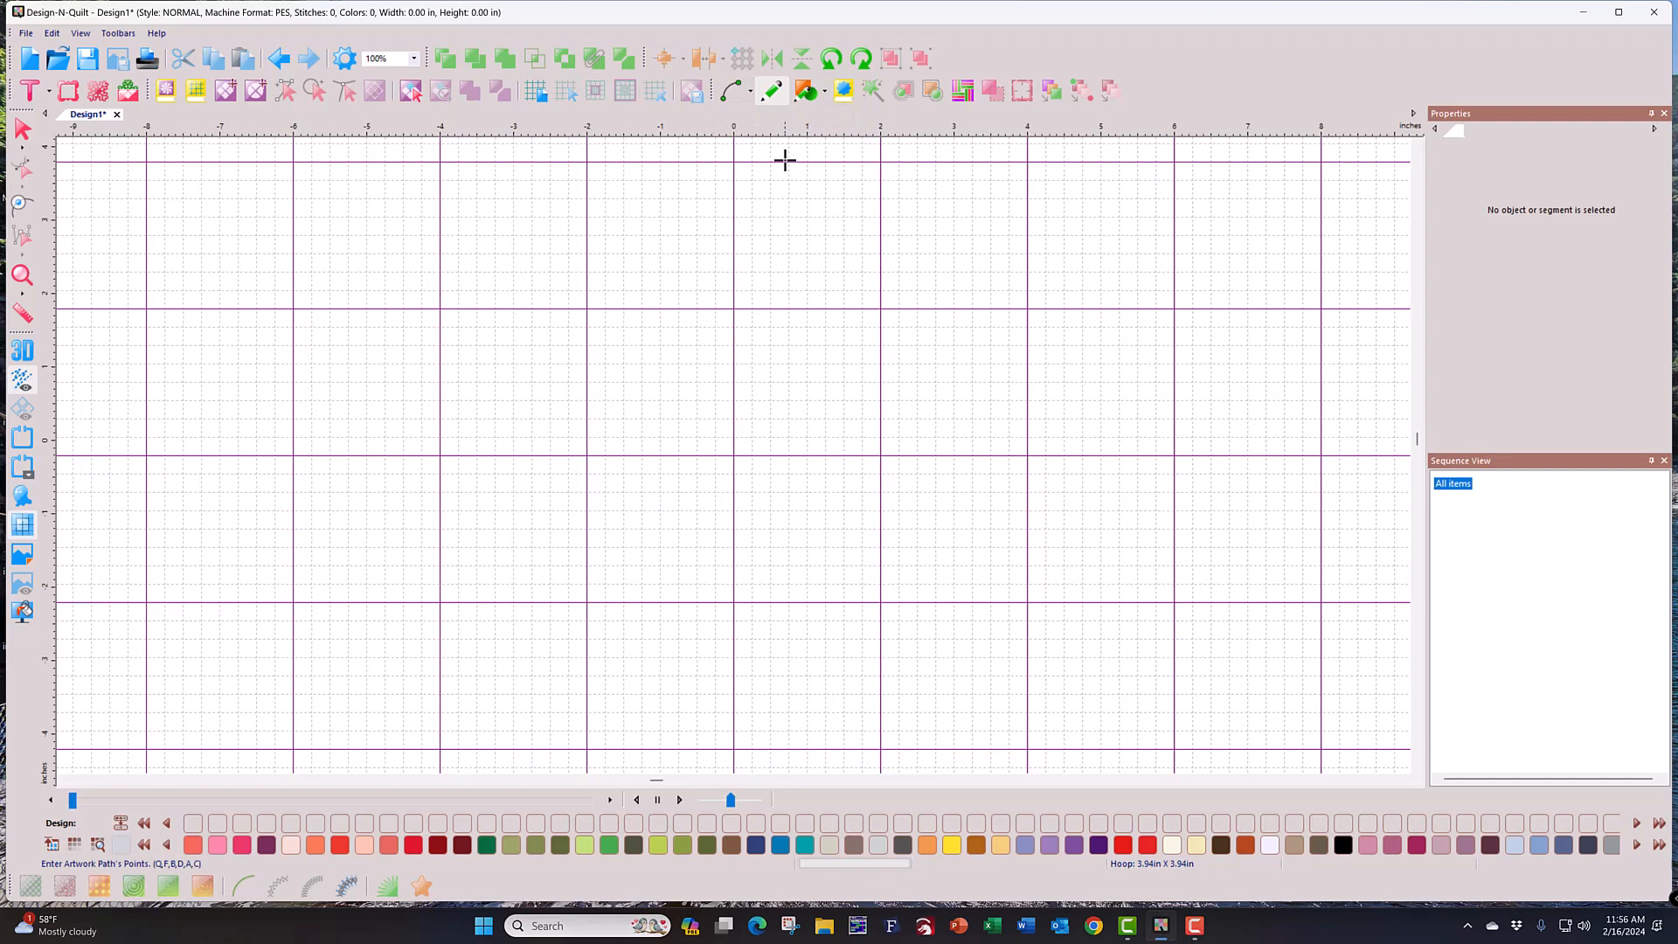
left_click(550, 364)
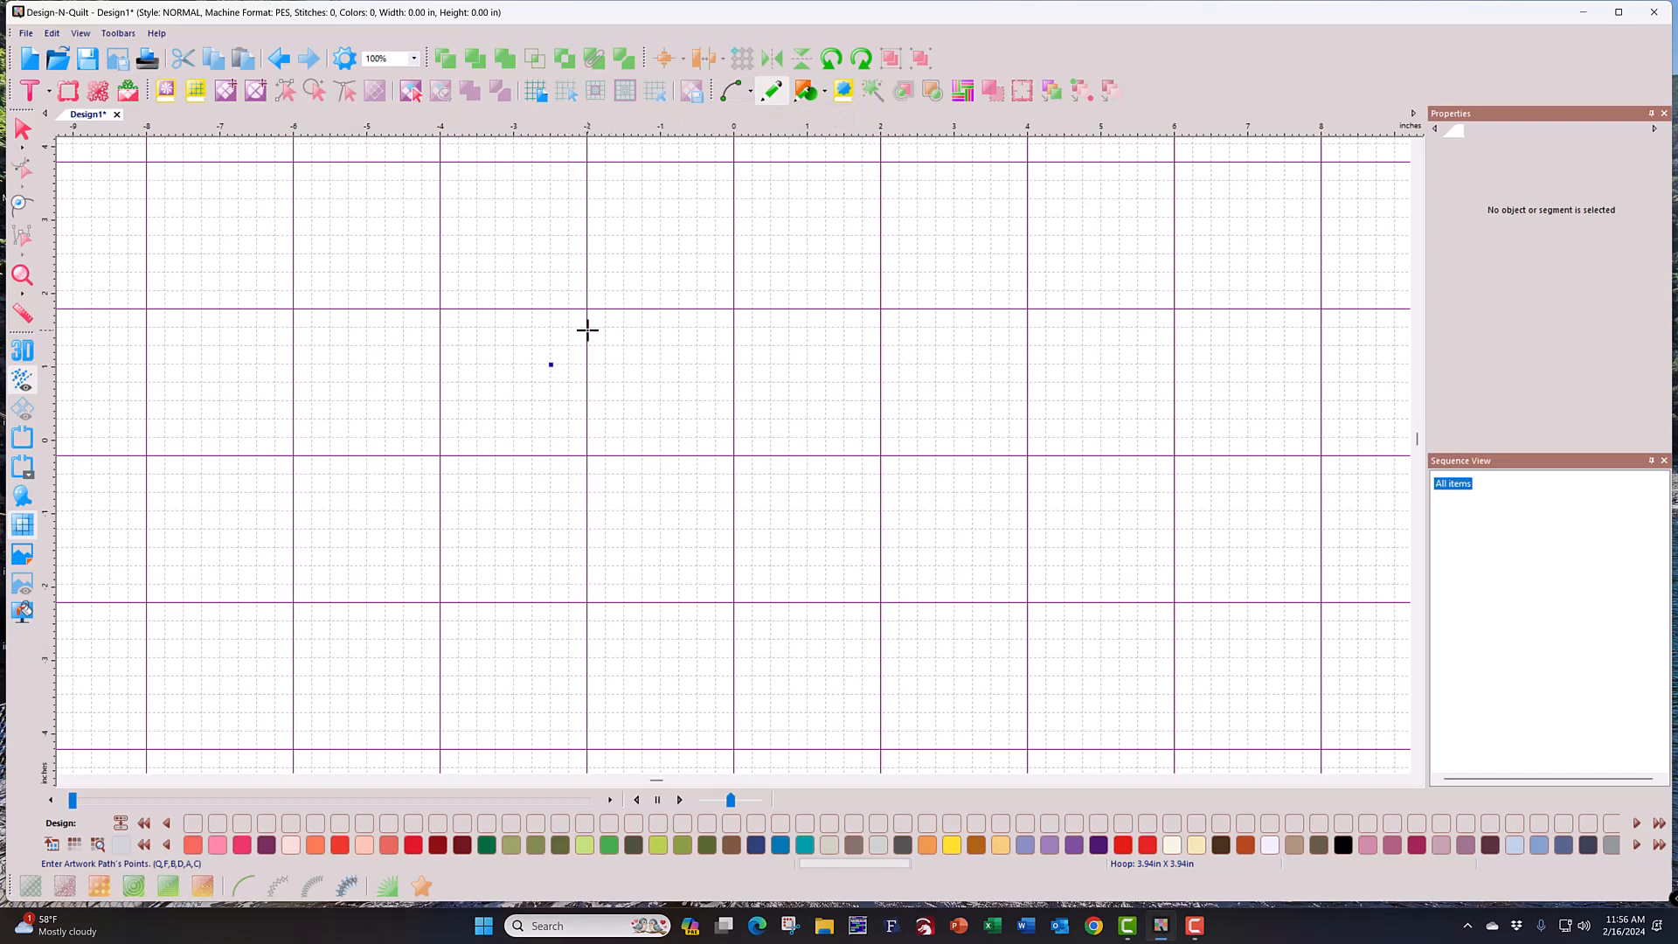
left_click(689, 362)
left_click(794, 364)
key("Return")
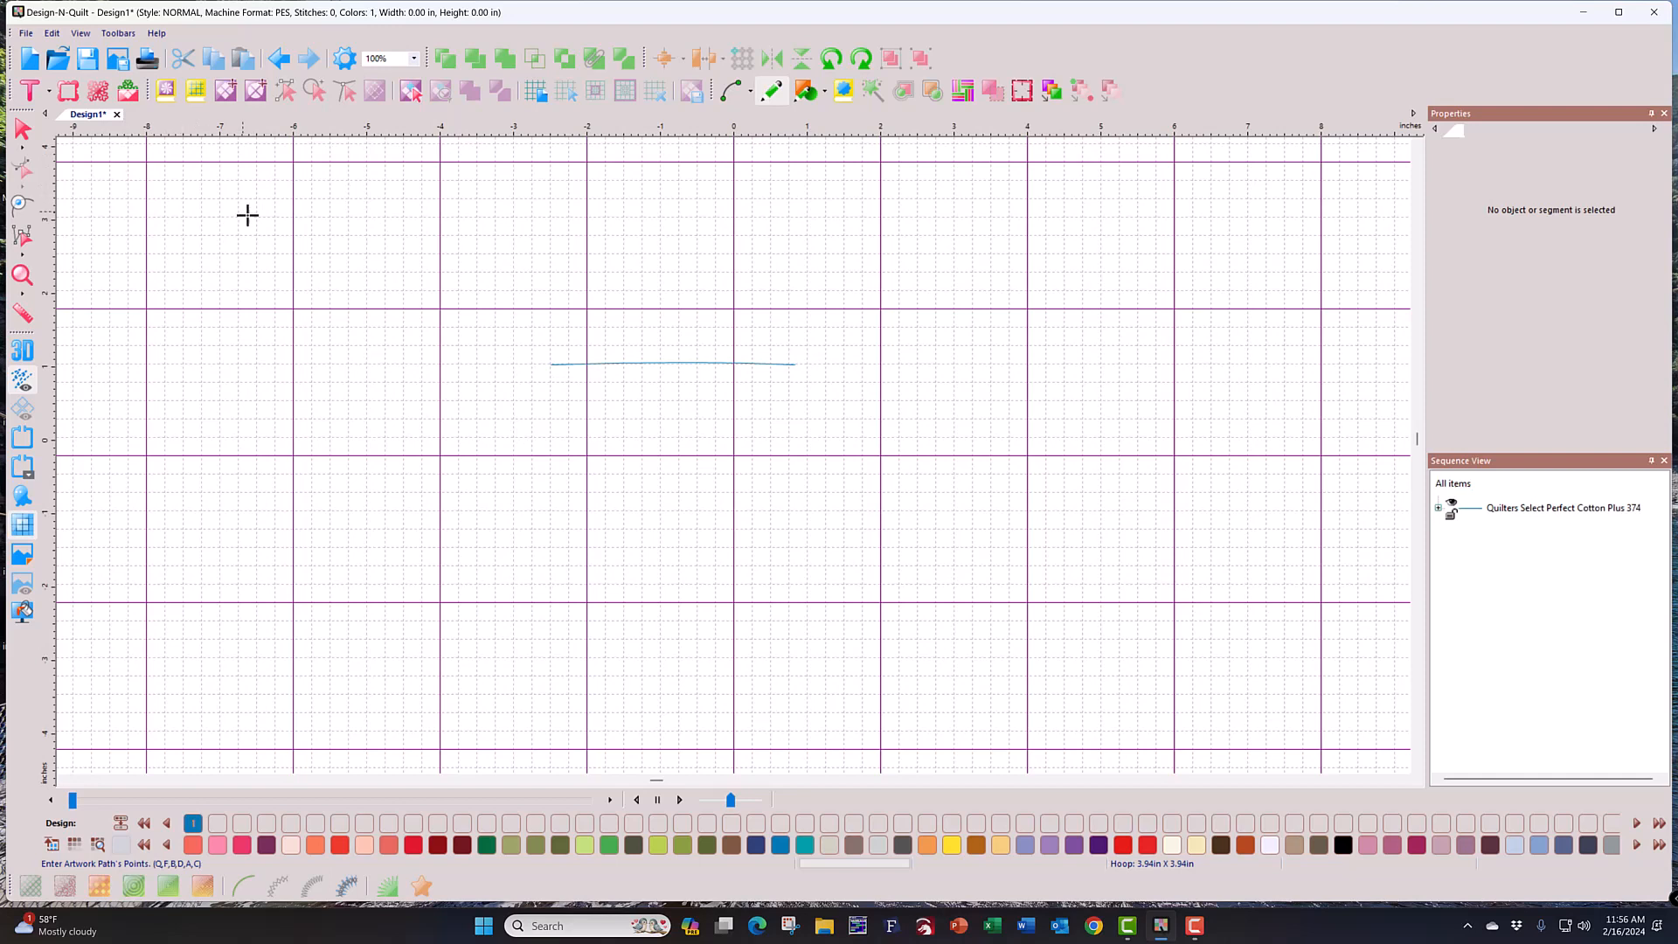
left_click(579, 308)
left_click(658, 211)
left_click(735, 307)
left_click(853, 306)
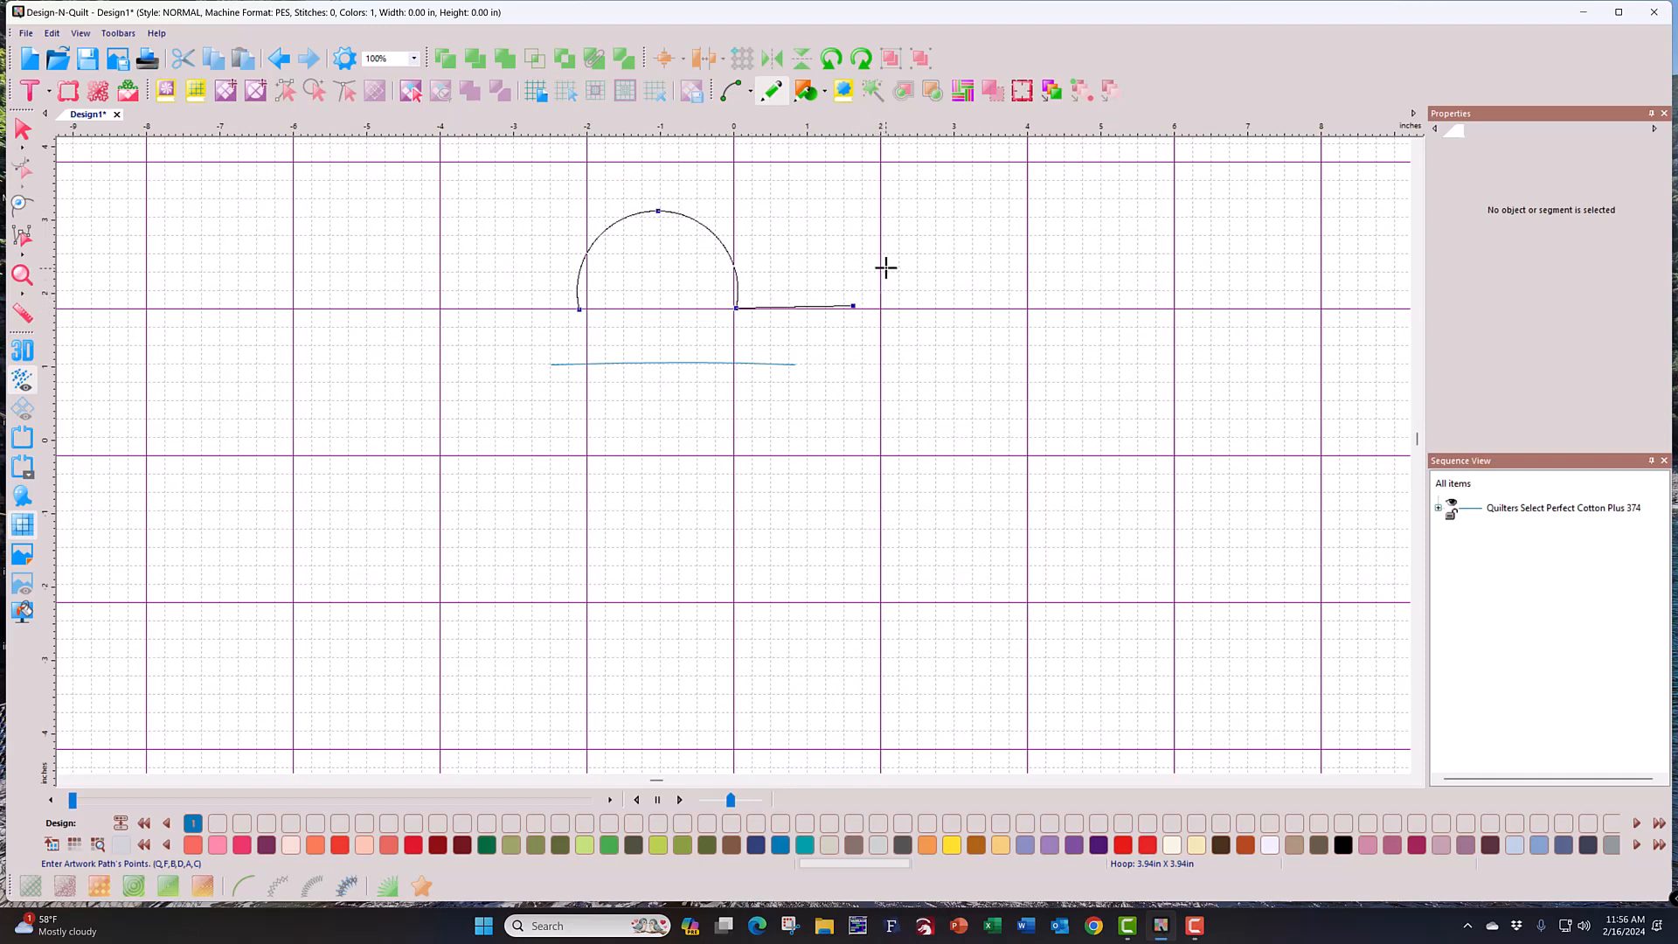
left_click(913, 270)
left_click(965, 300)
left_click(999, 339)
left_click(951, 385)
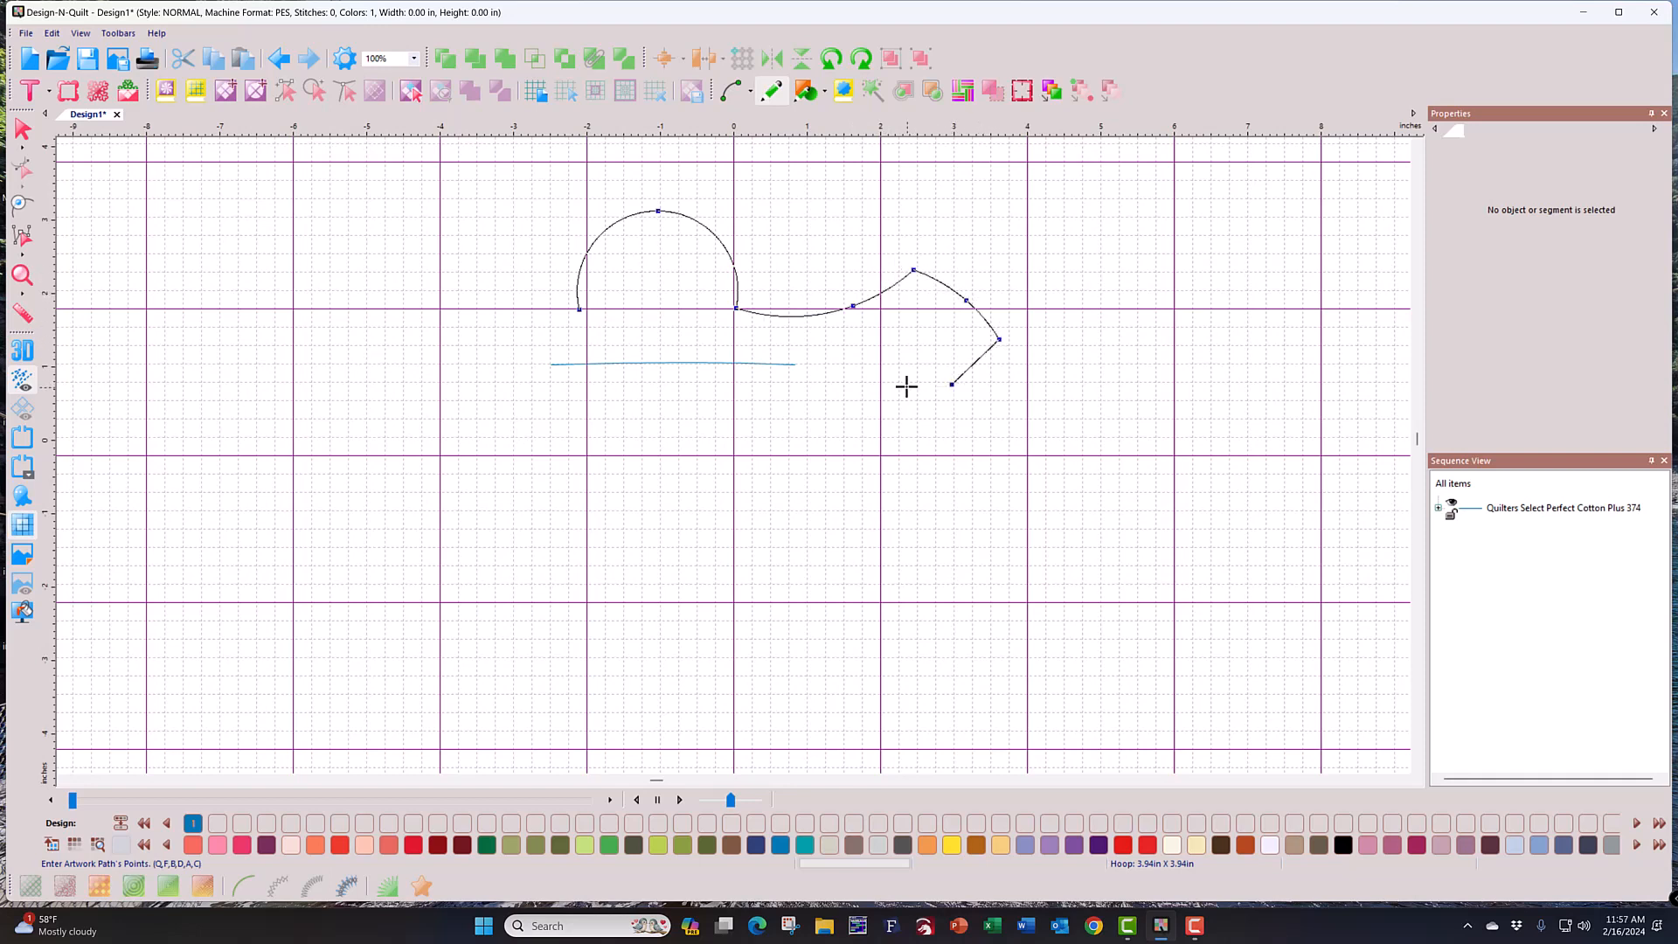
left_click(901, 386)
left_click(880, 365)
left_click(907, 331)
left_click(926, 305)
left_click(913, 288)
left_click(863, 252)
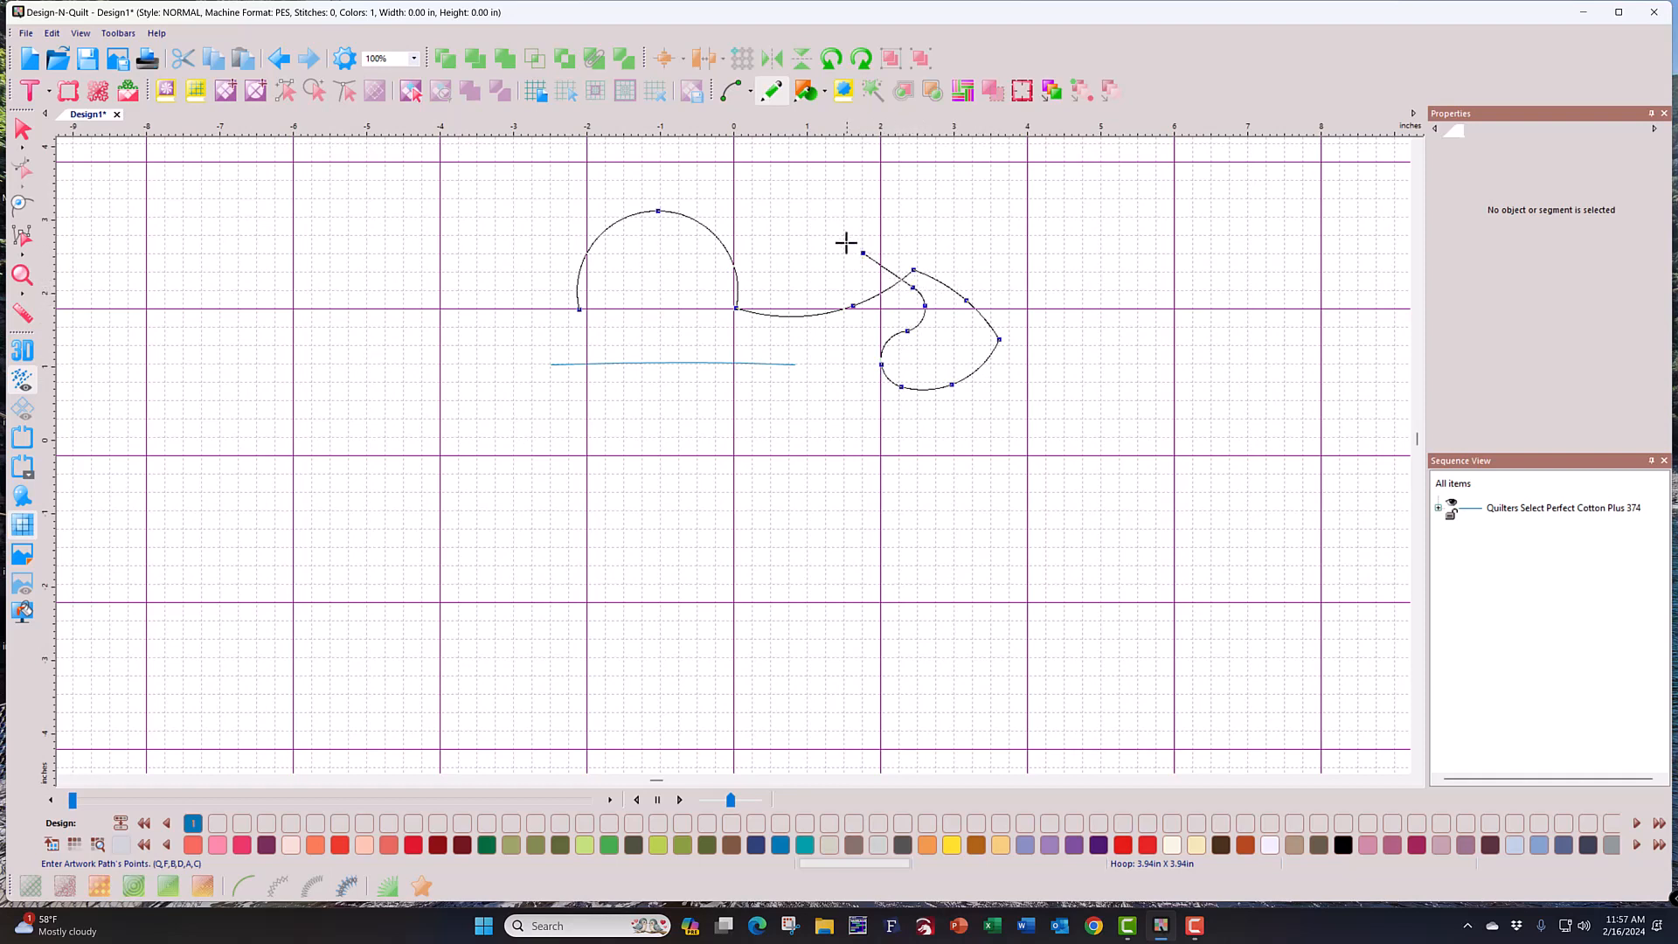
left_click(844, 232)
left_click(857, 203)
left_click(910, 194)
left_click(969, 234)
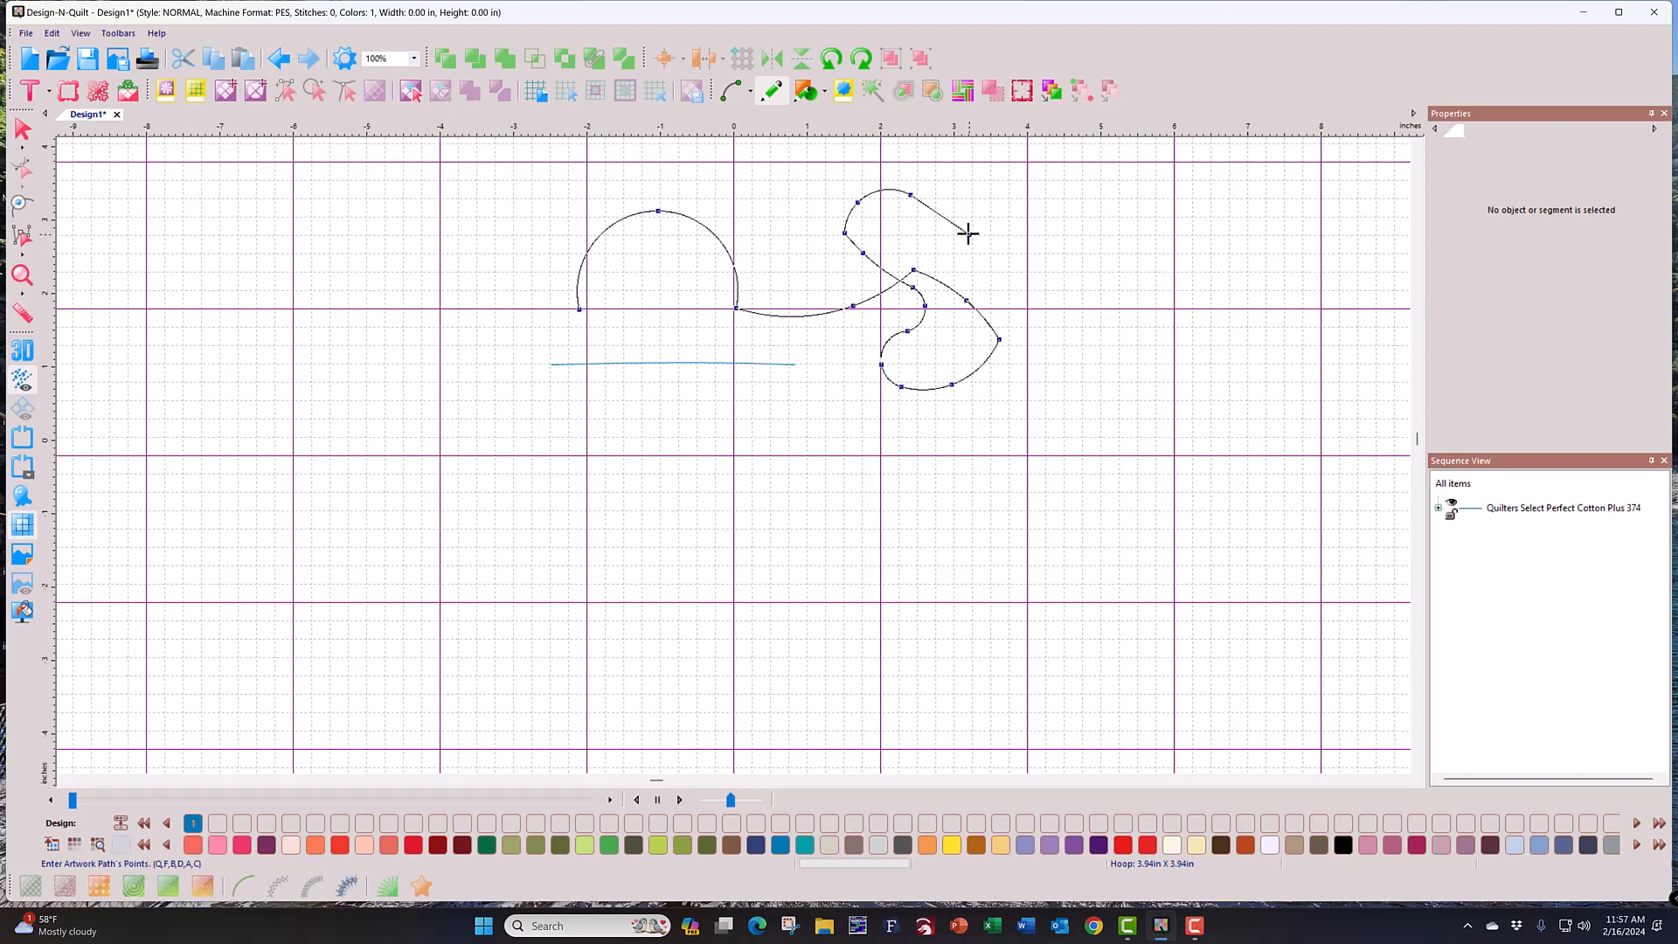
left_click(969, 282)
key("Escape")
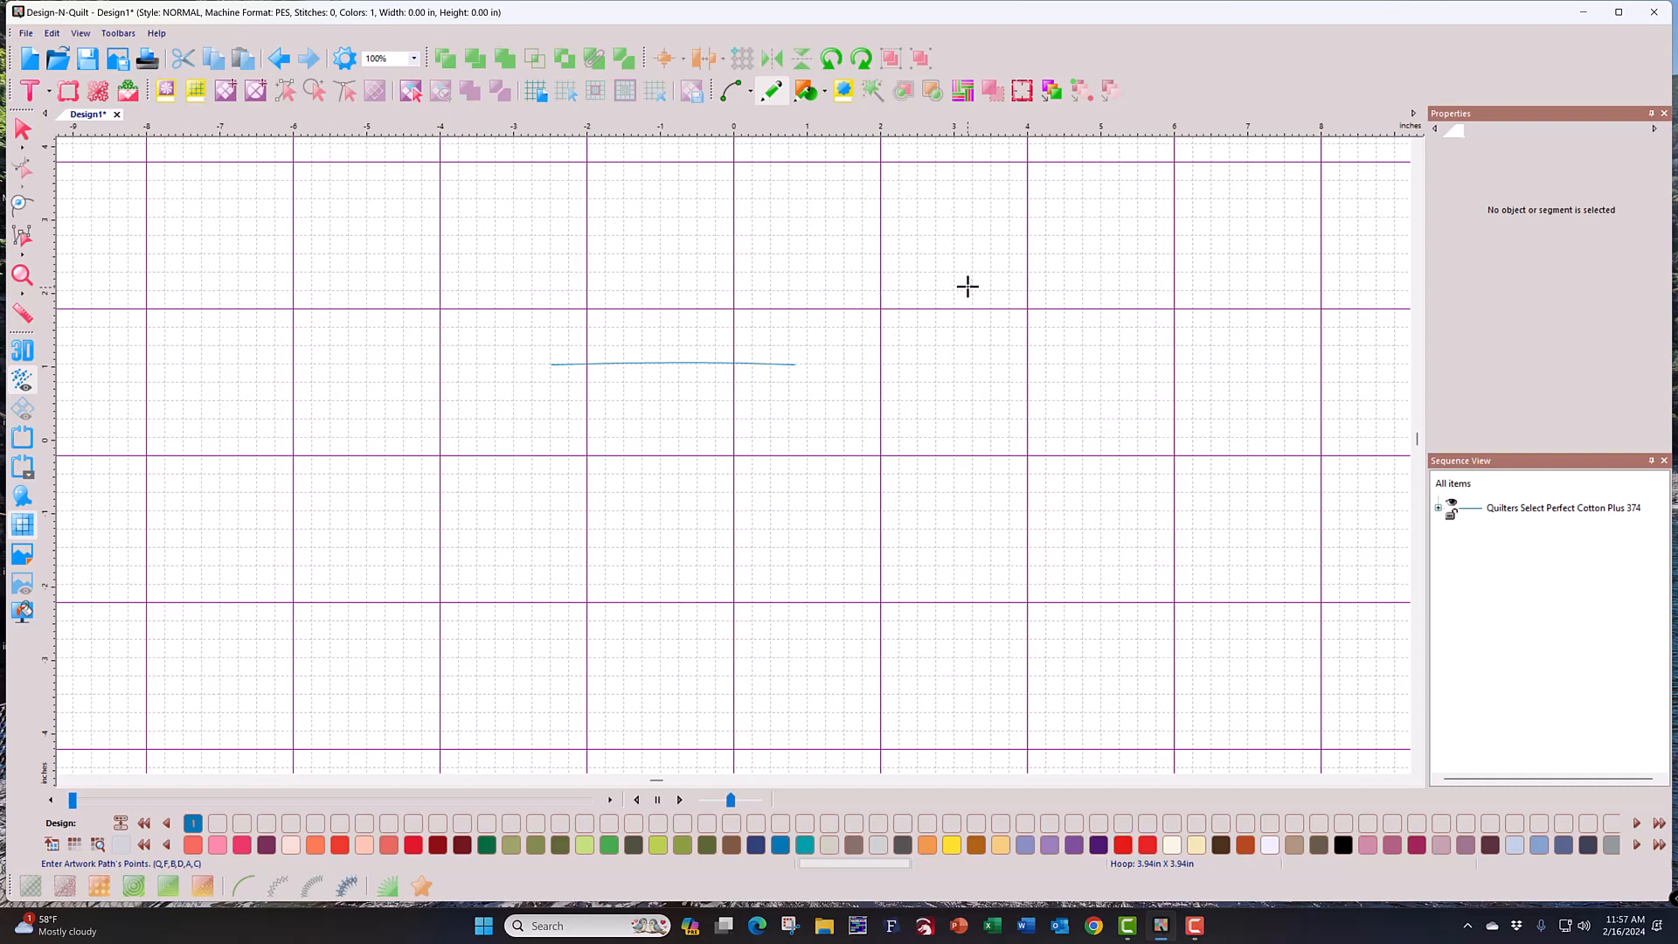
Step: Draw an arc path starting with a rounded bump and continuing as a row of scallops along the grid line above the nearly flat arc
left_click(644, 308)
left_click(698, 270)
left_click(747, 308)
left_click(790, 309)
left_click(863, 272)
left_click(915, 306)
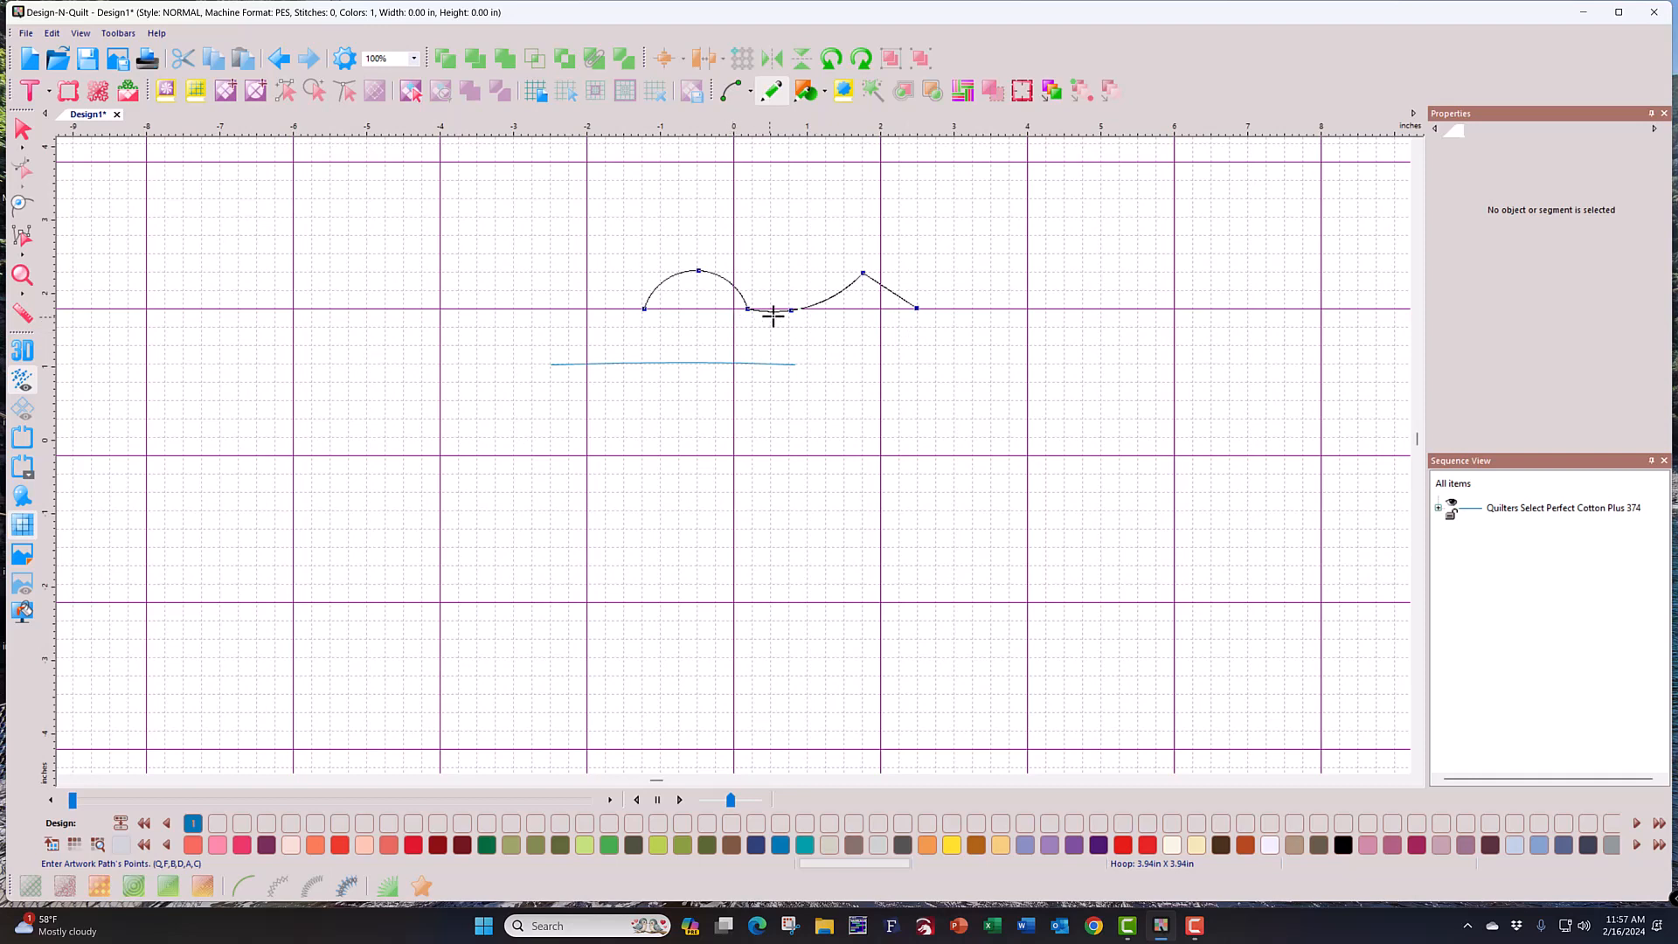
left_click(977, 278)
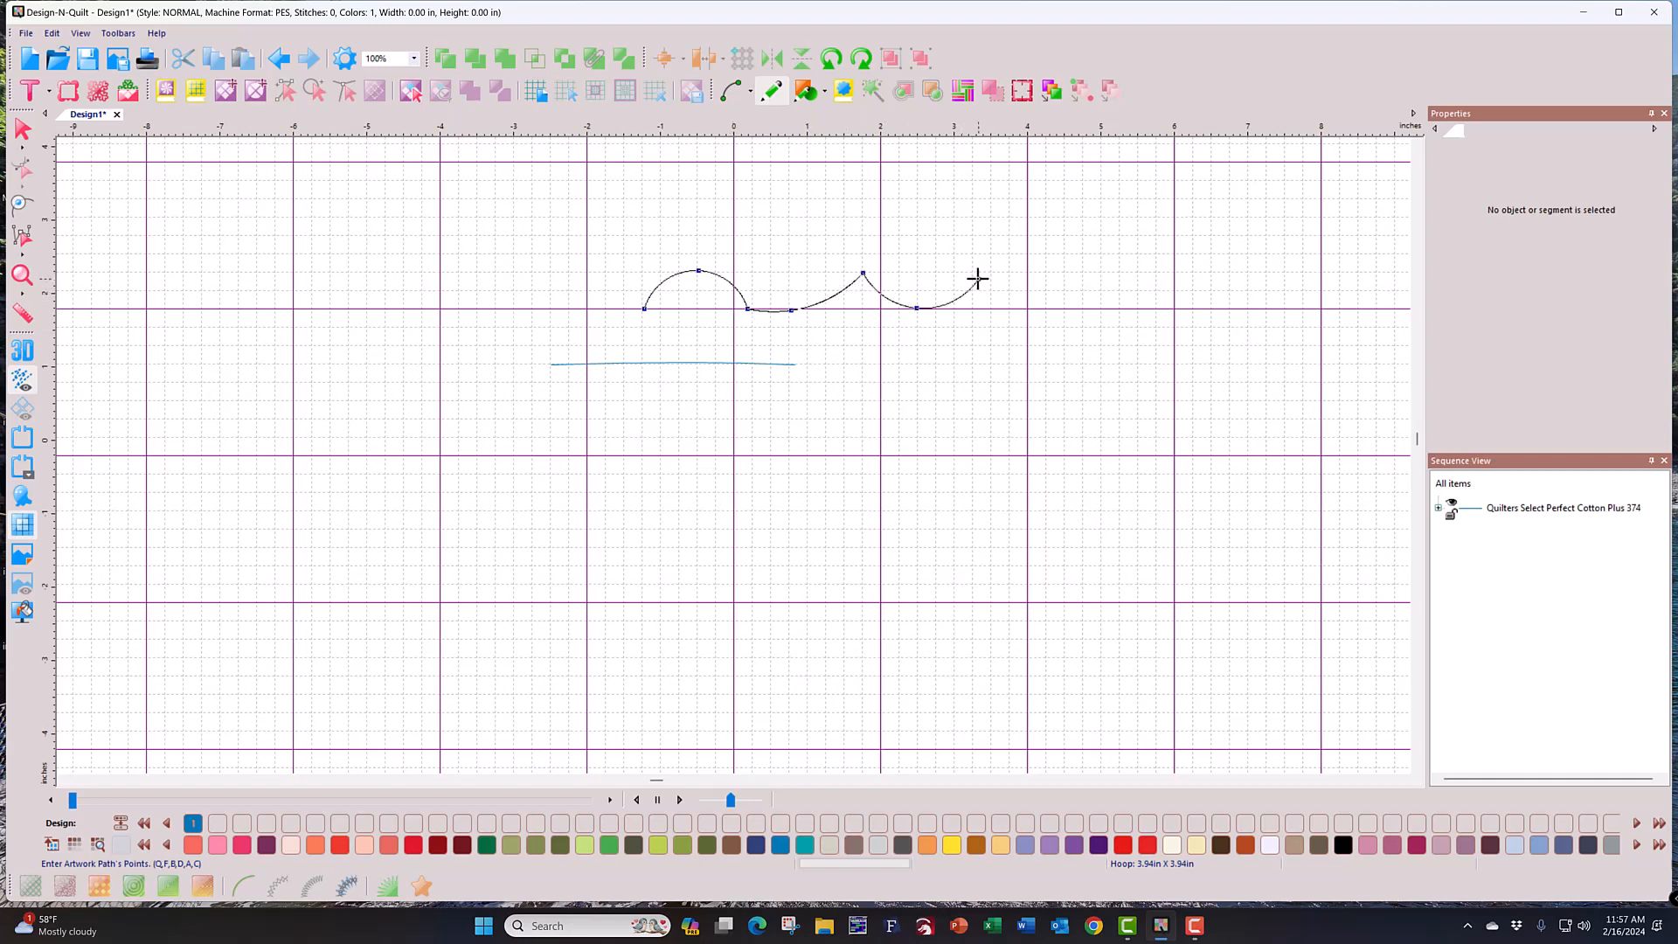
left_click(1041, 308)
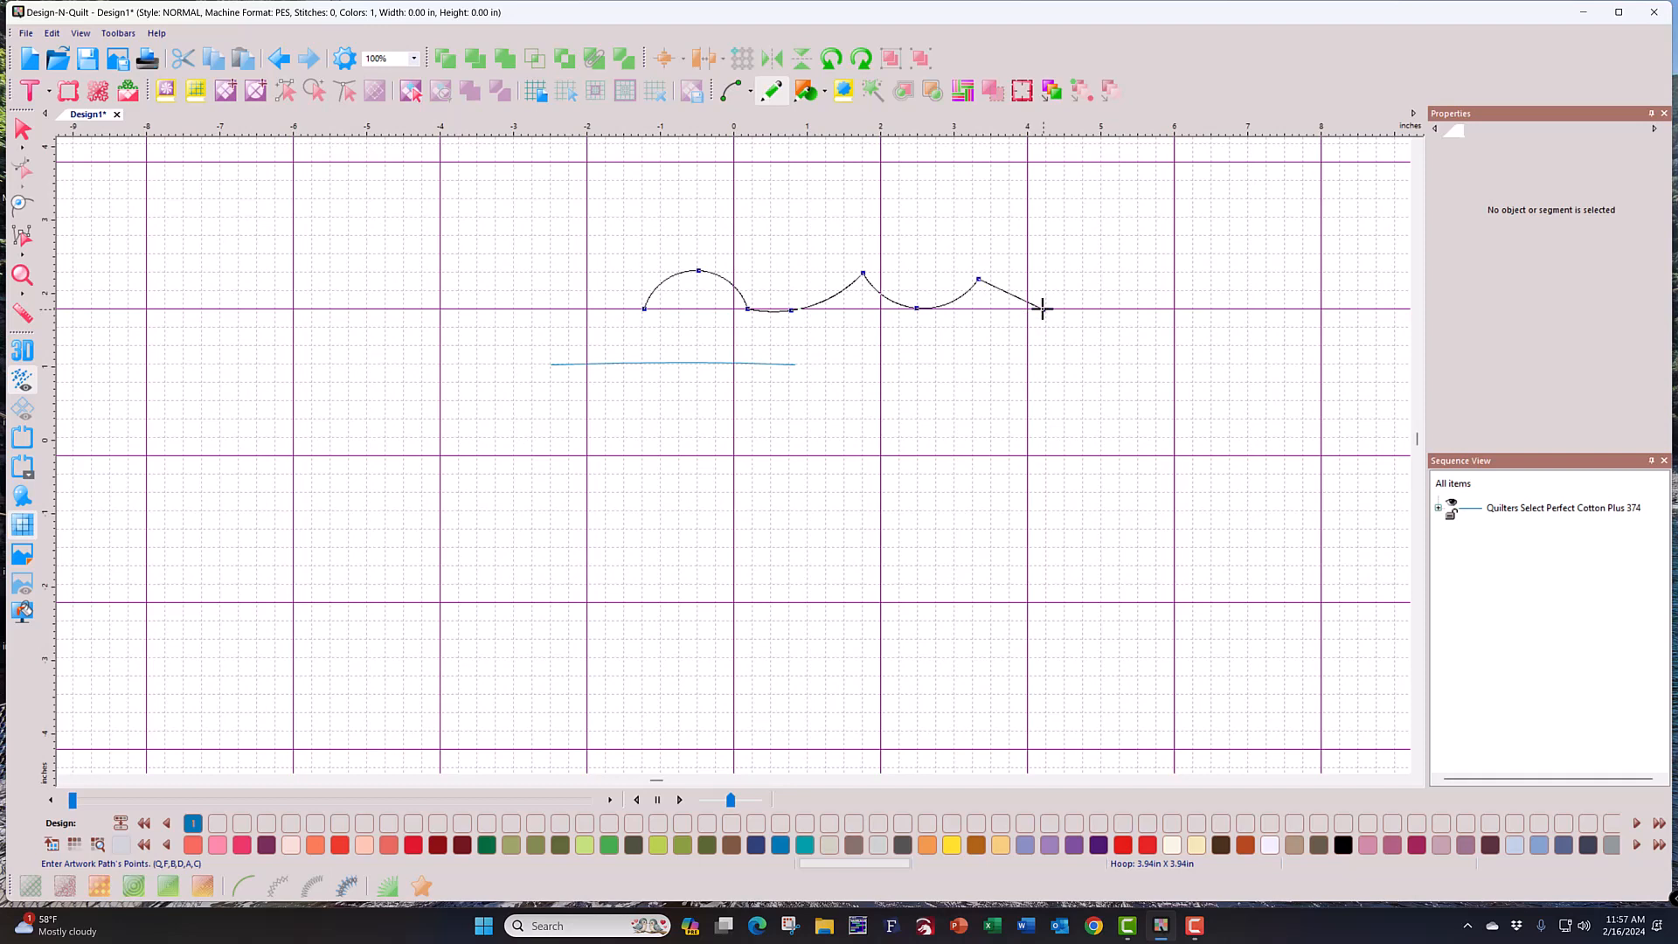
left_click(1093, 287)
left_click(1131, 309)
left_click(1185, 288)
left_click(1226, 306)
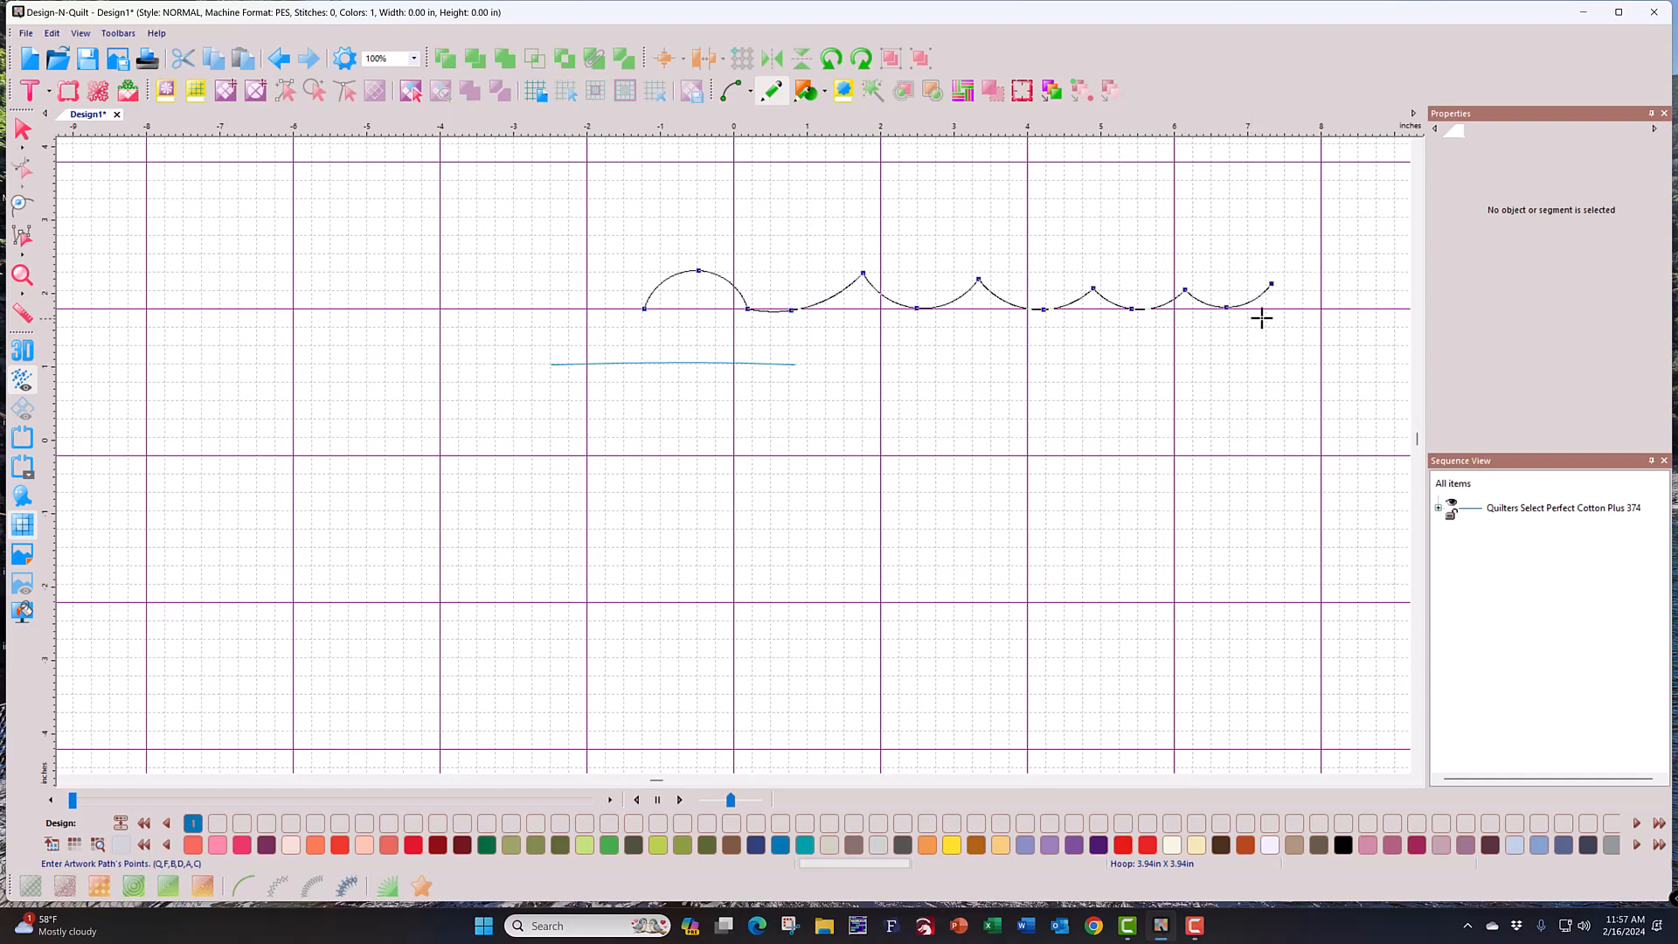
Step: Extend the end of the scalloped path with two arcs, one curving down and one back up, to form a crescent
left_click(1255, 337)
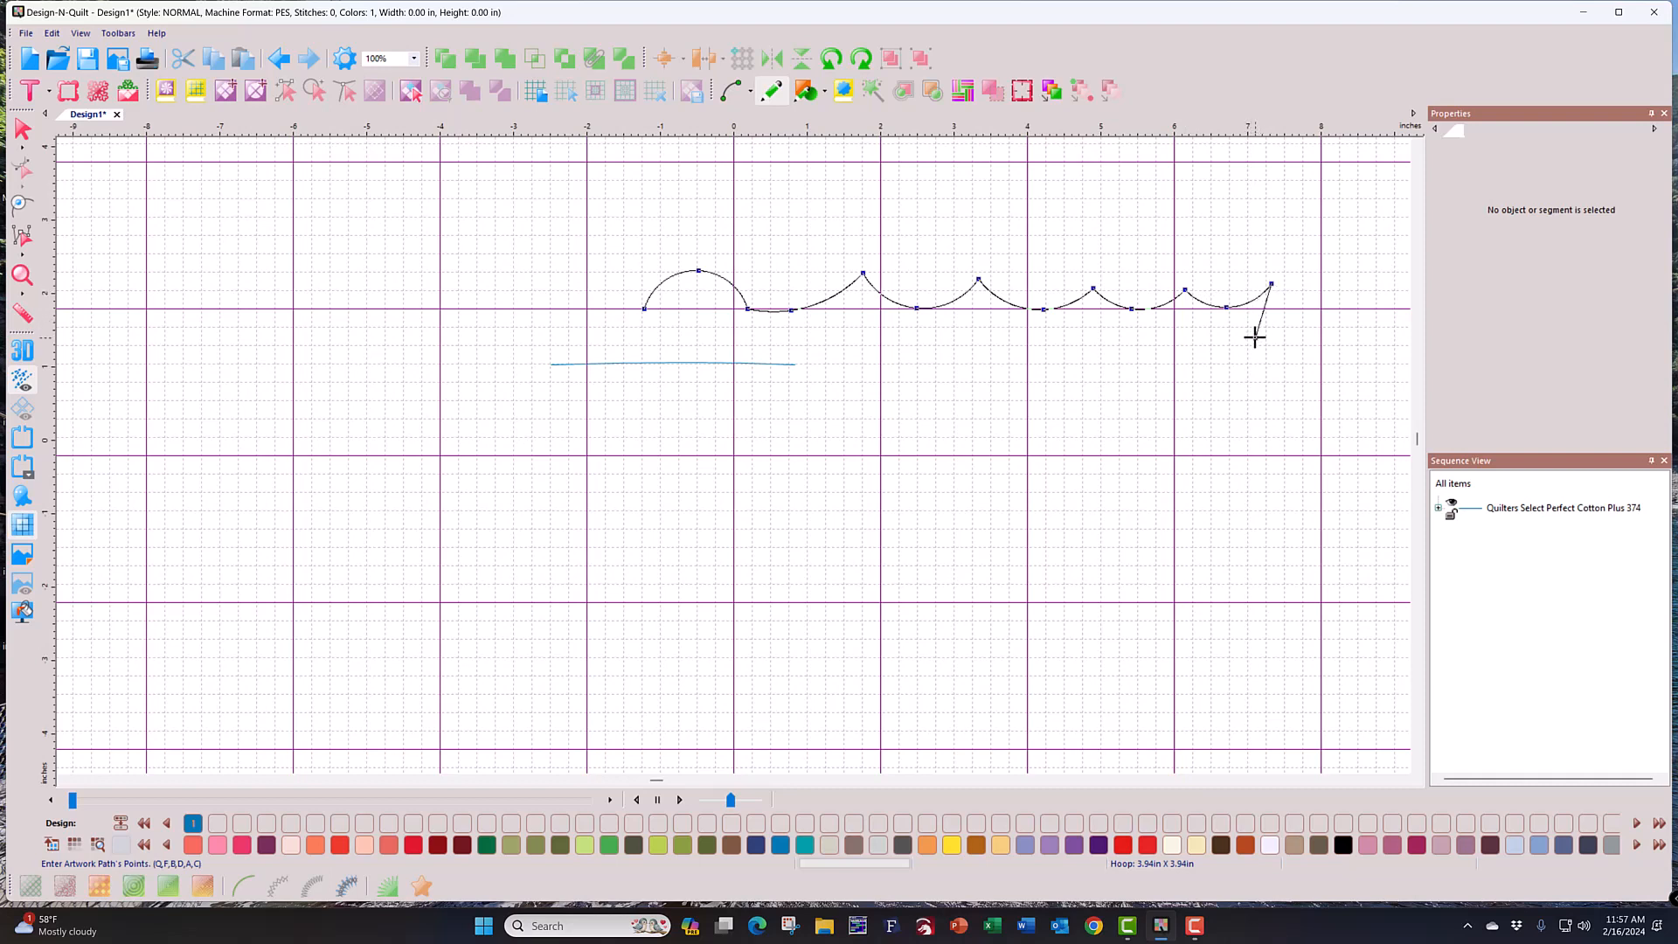
left_click(1295, 378)
left_click(1272, 342)
left_click(1277, 301)
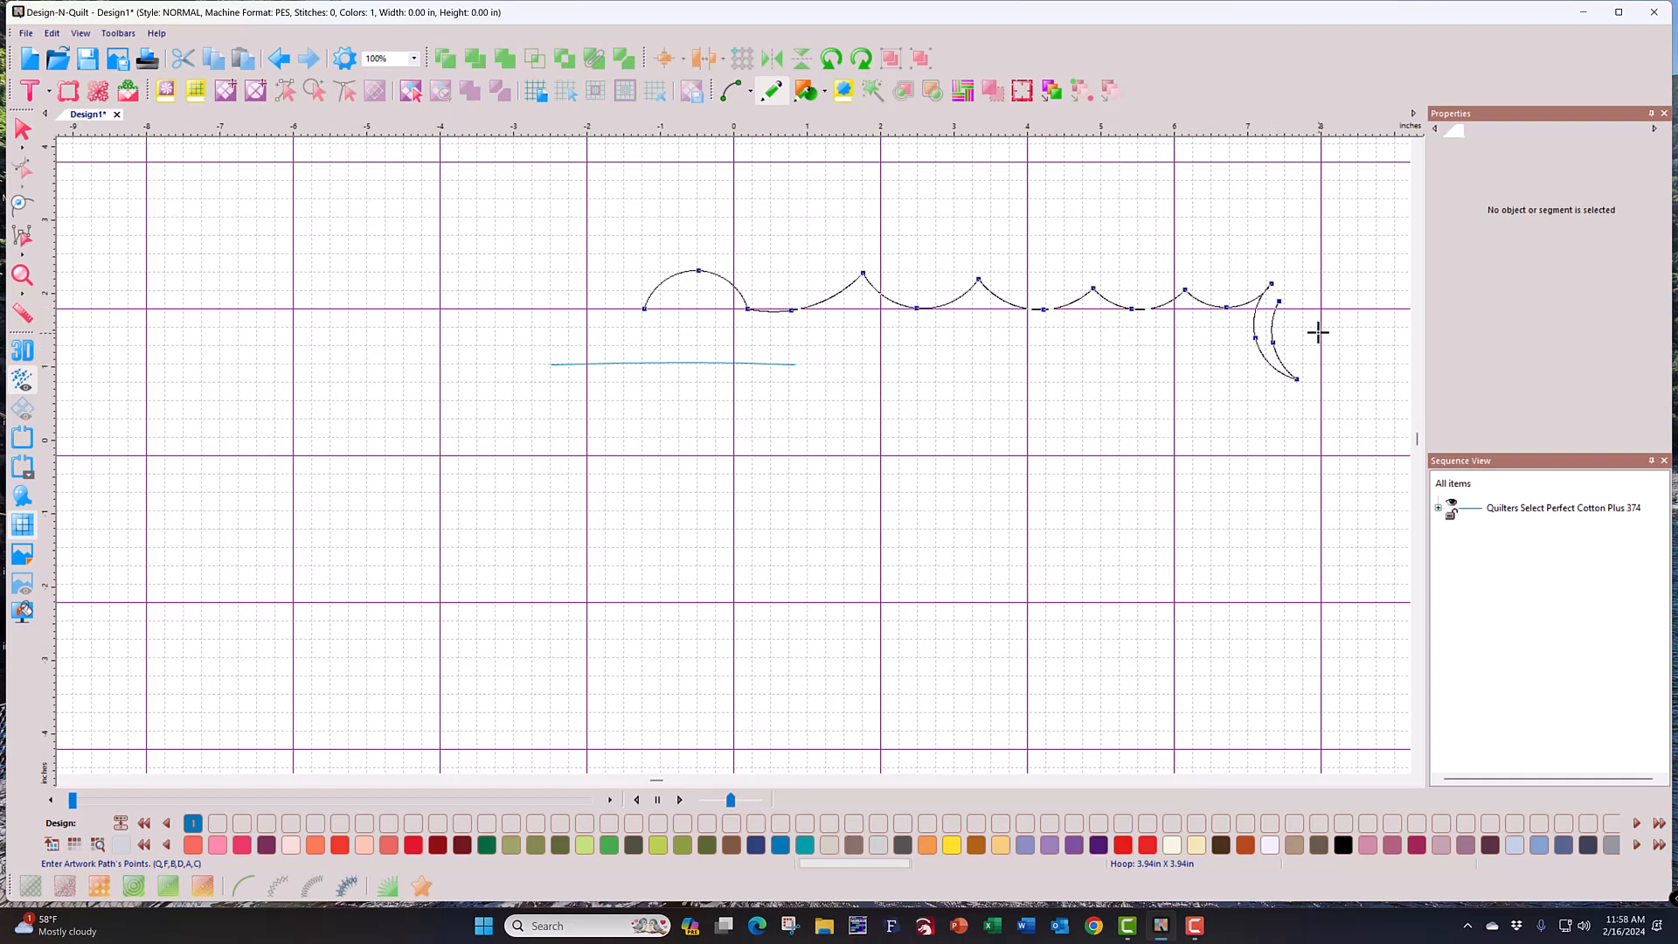
Step: Finish the scalloped path, then select it together with the nearly flat arc and delete both
left_click(23, 131)
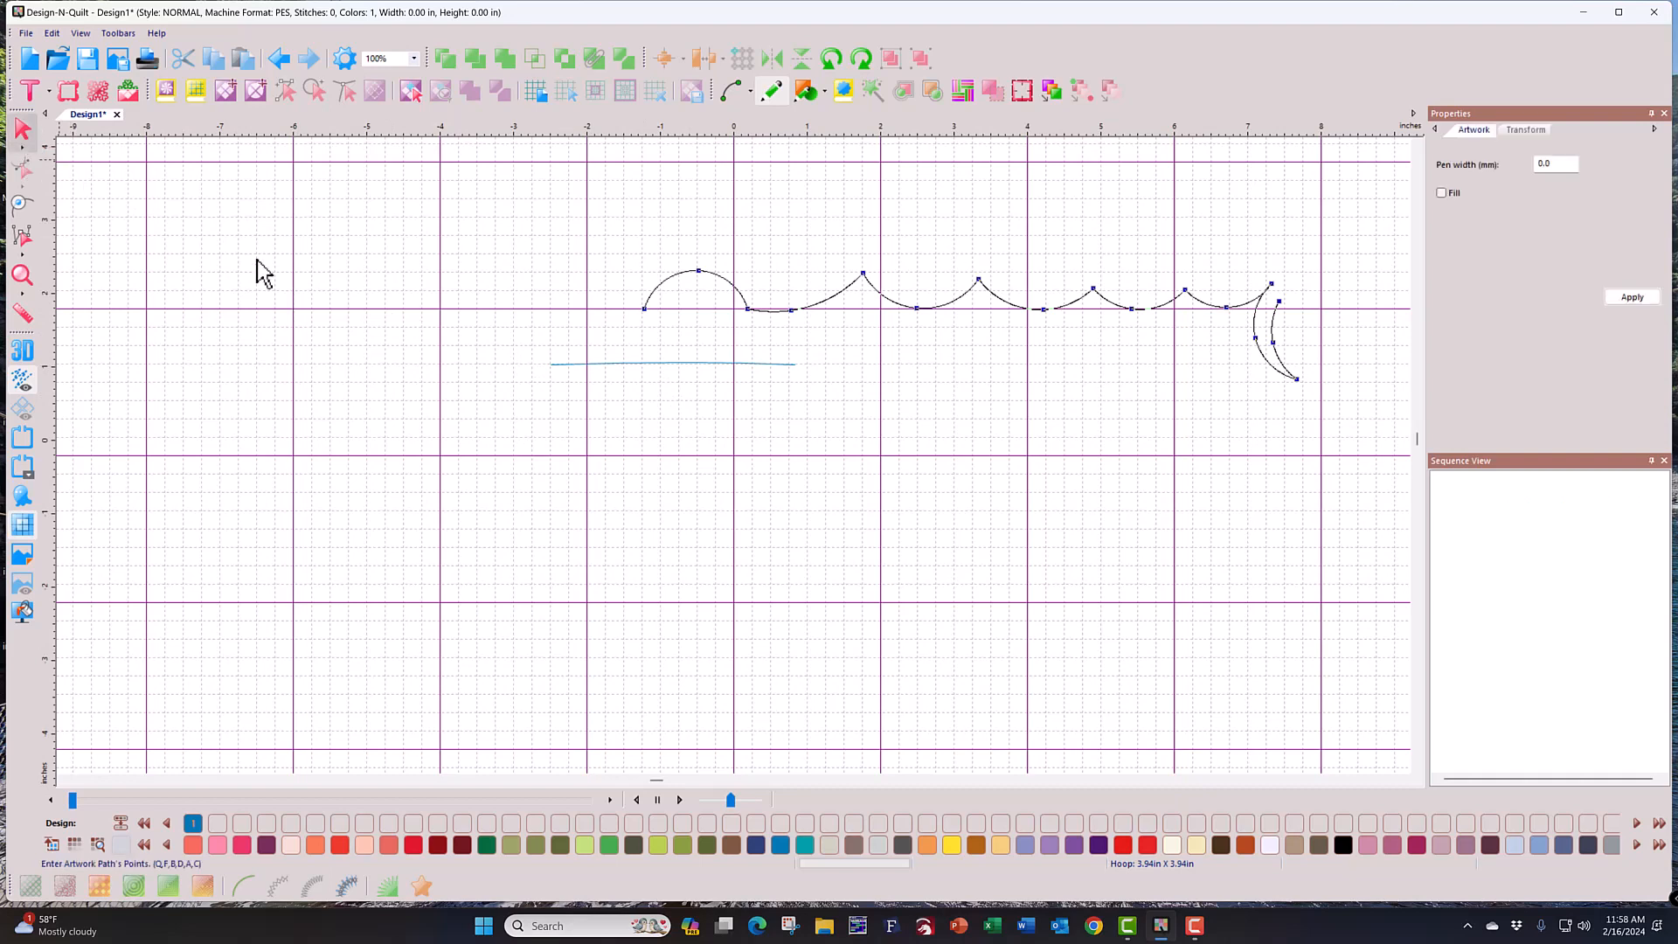
left_click_drag(423, 234, 1322, 472)
key("Delete")
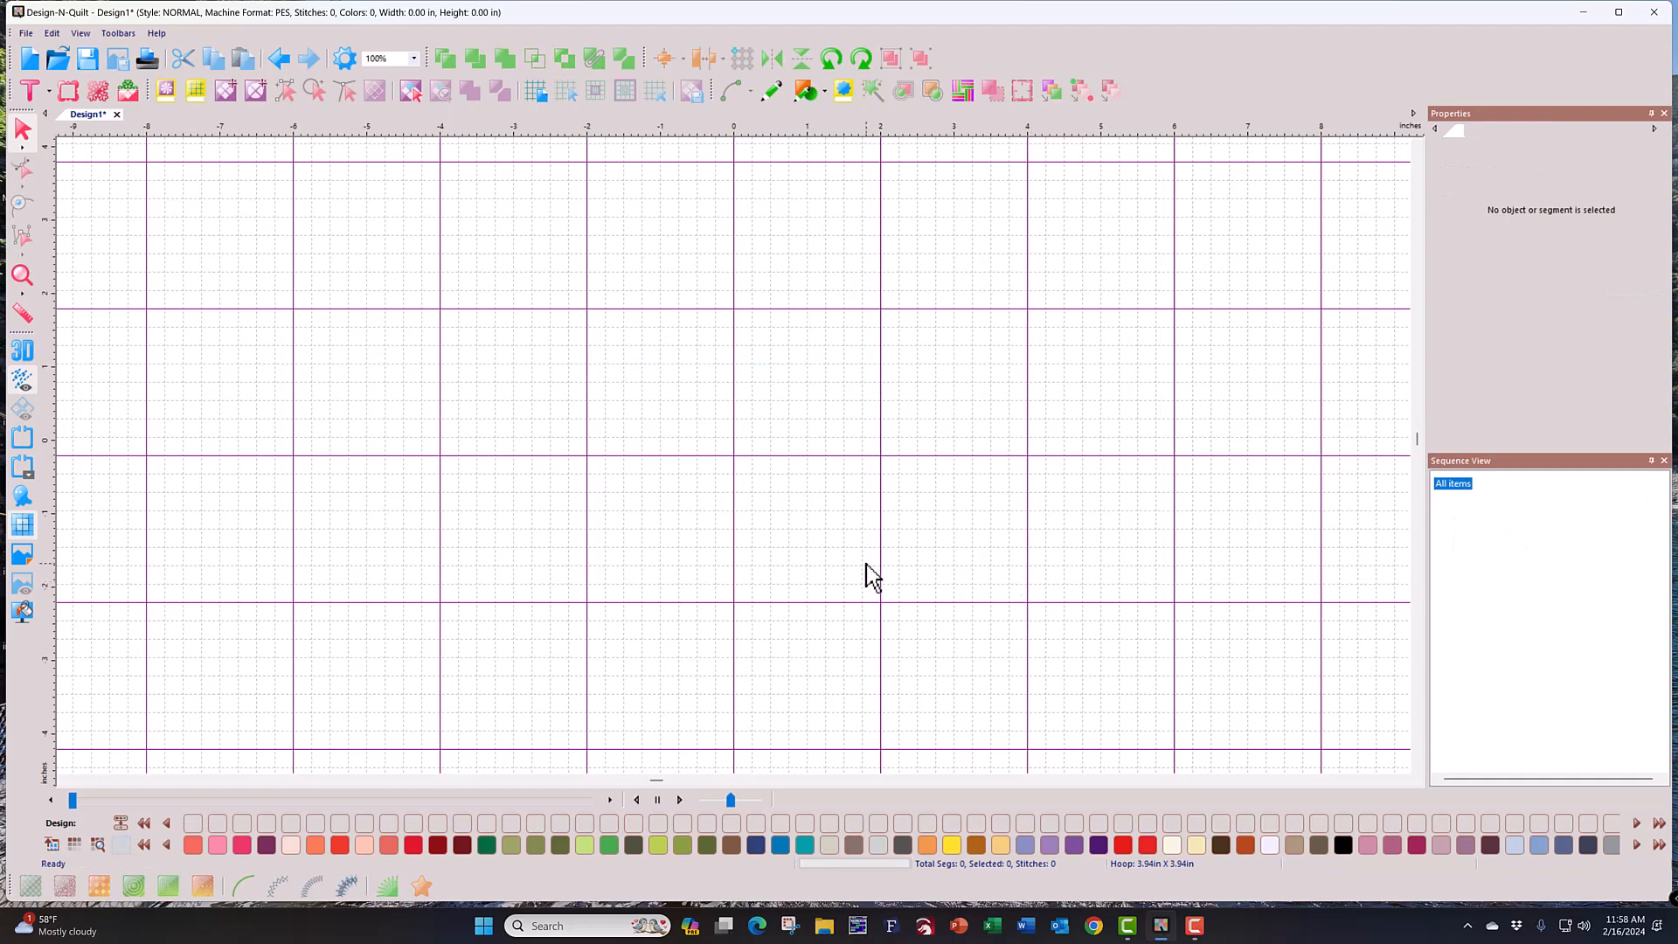
Step: Draw an artwork square about 3.9 in wide above and mostly left of the grid centre using the Rectangle shape, constrained to equal sides
left_click(804, 91)
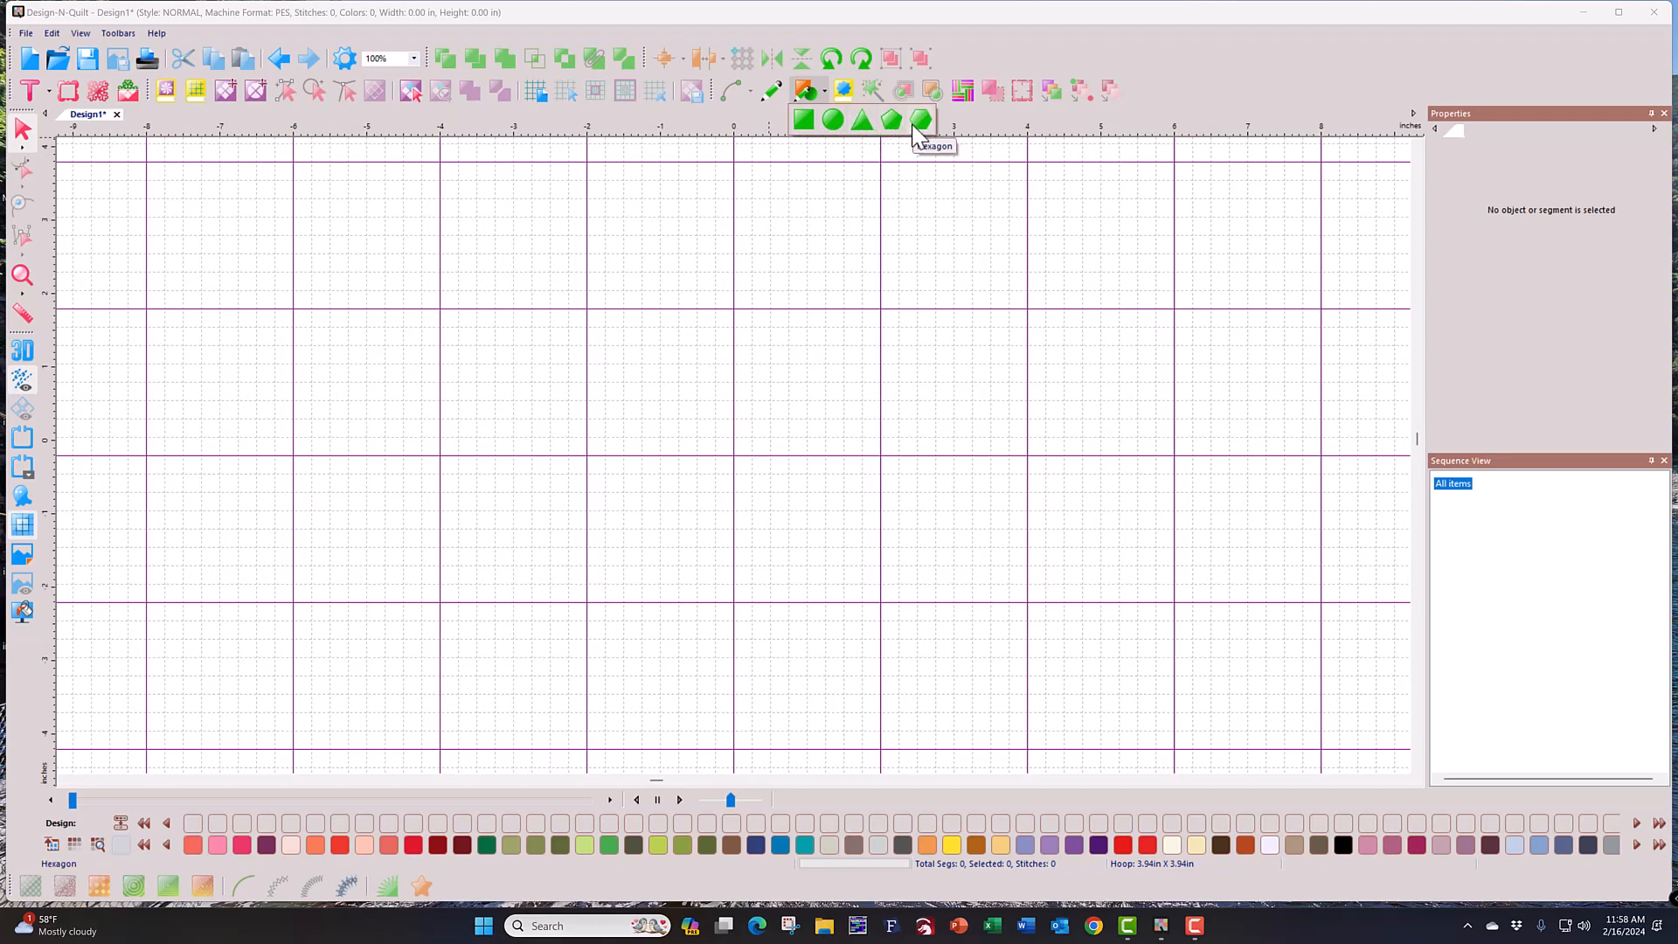
left_click(804, 126)
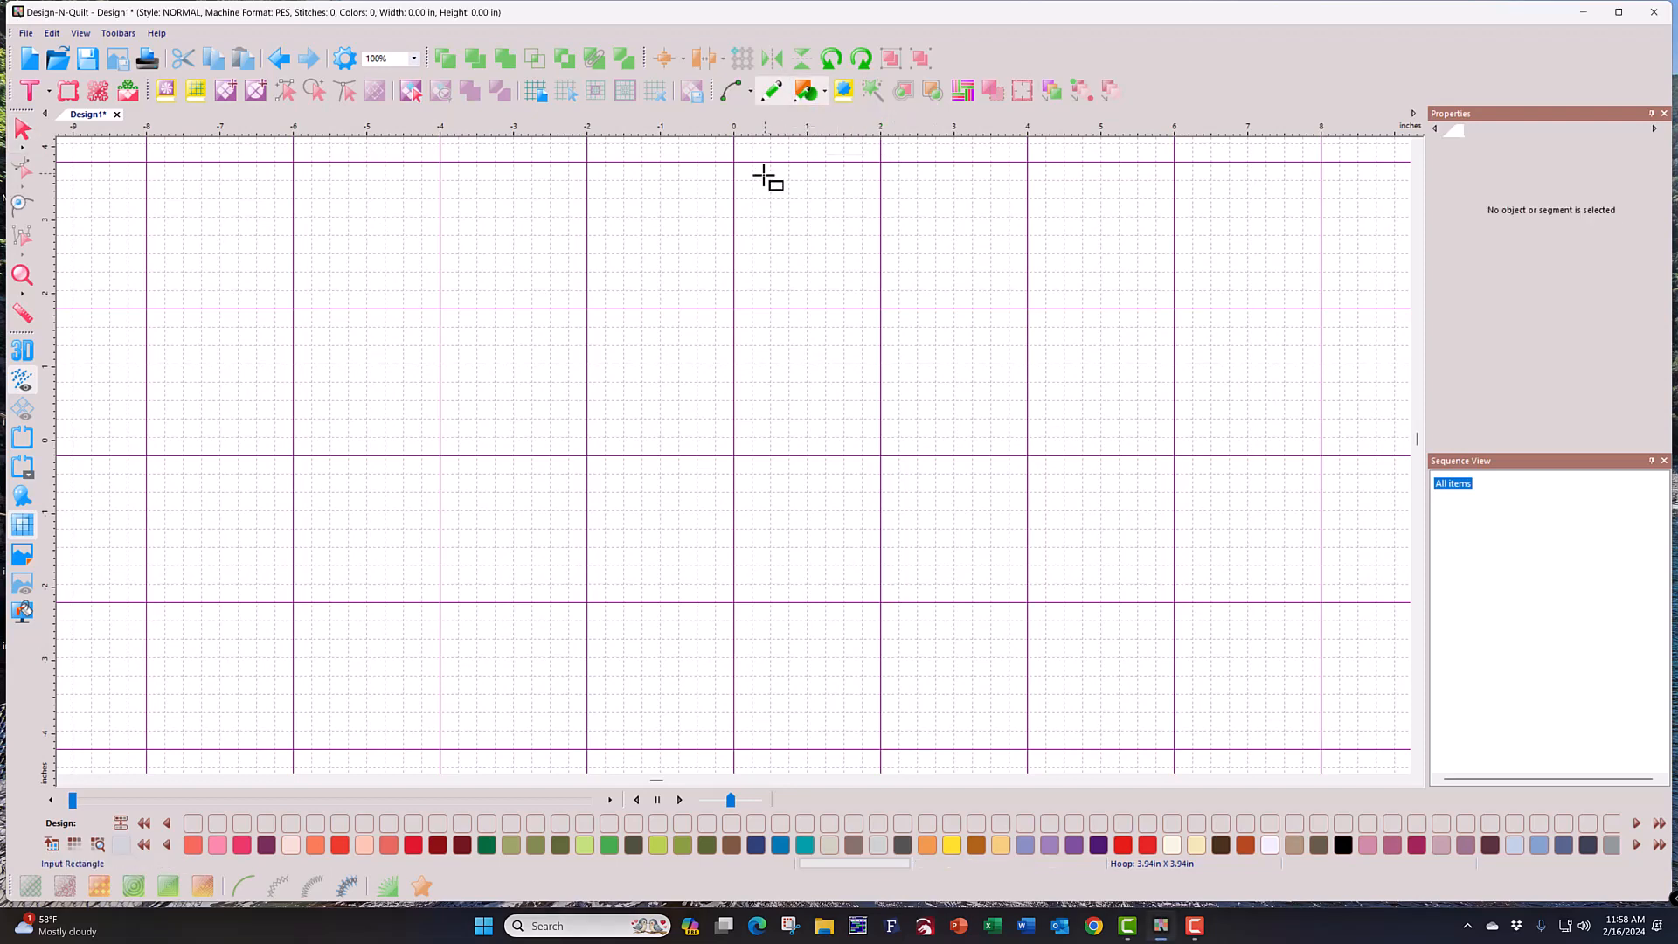
left_click_drag(499, 232, 782, 446)
key("ctrl")
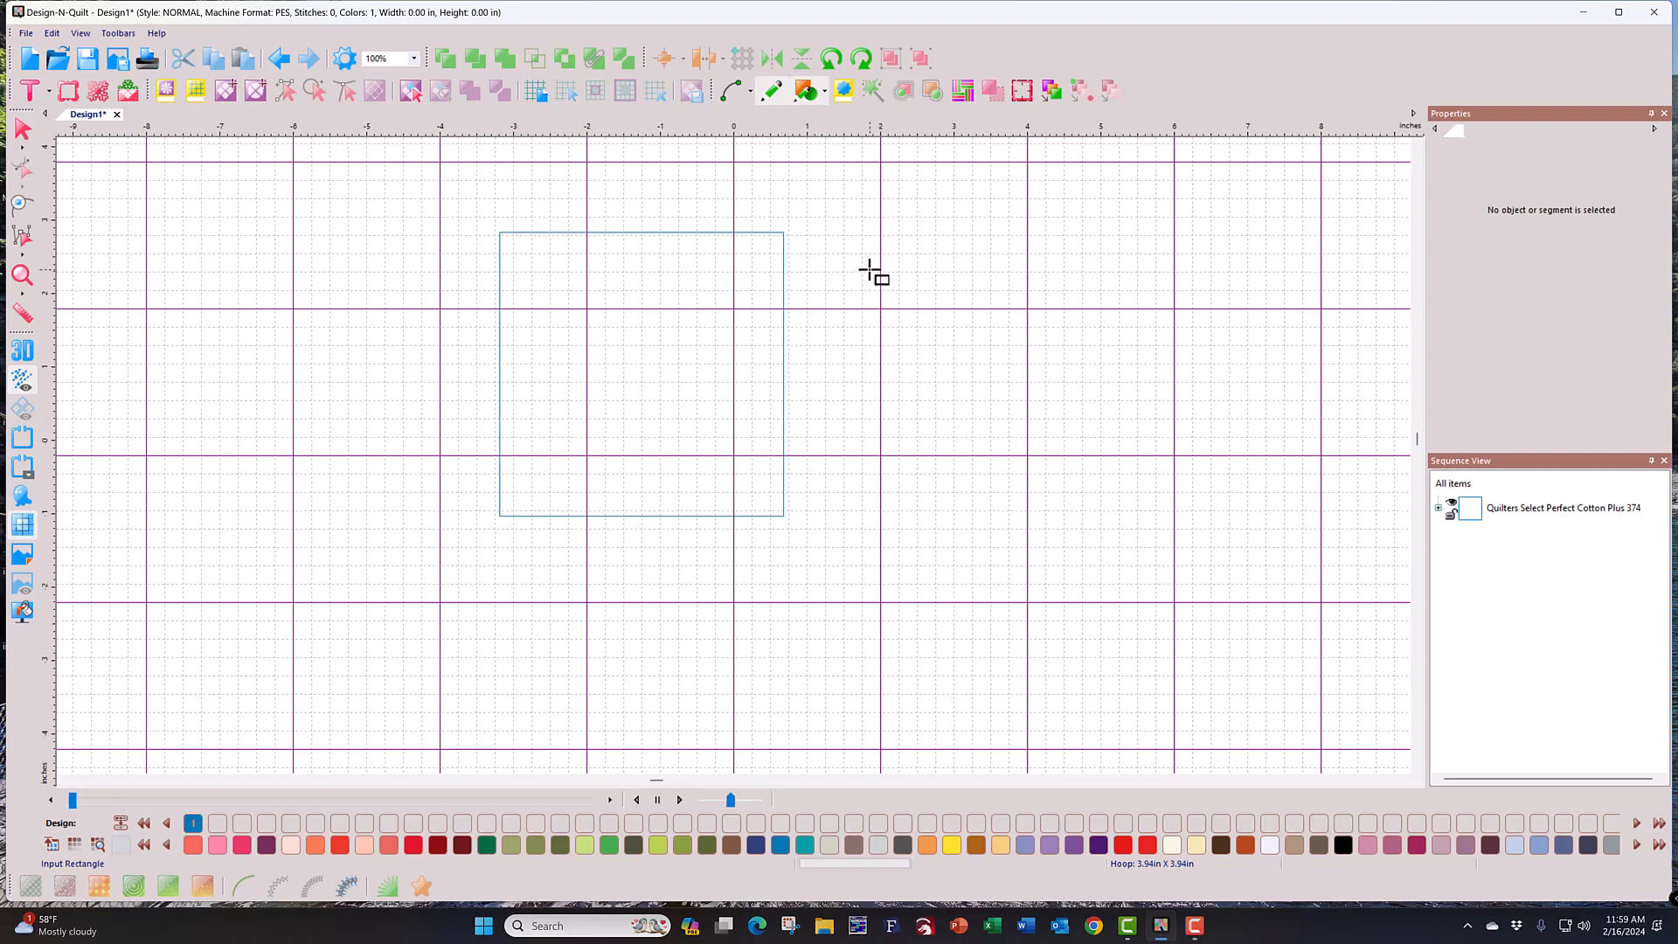
Step: Draw a second, smaller artwork square about 2.9 in wide to the right of the first one, constraining its sides to equal length
left_click_drag(870, 277, 1023, 492)
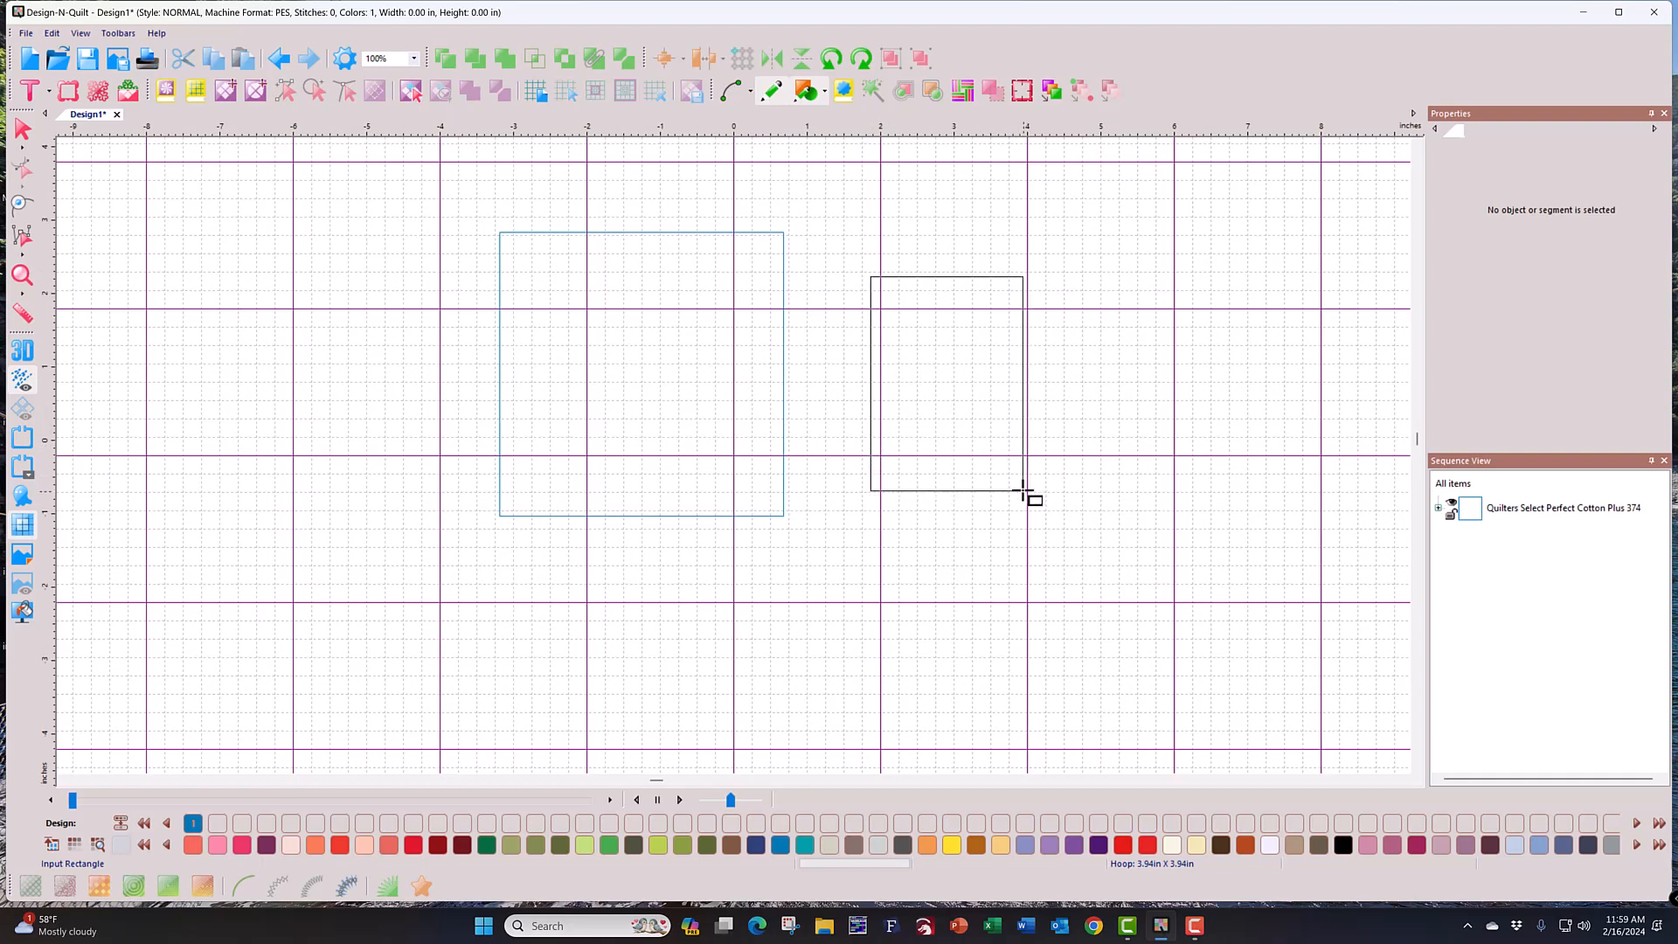
key("ctrl")
left_click_drag(1023, 492, 1023, 491)
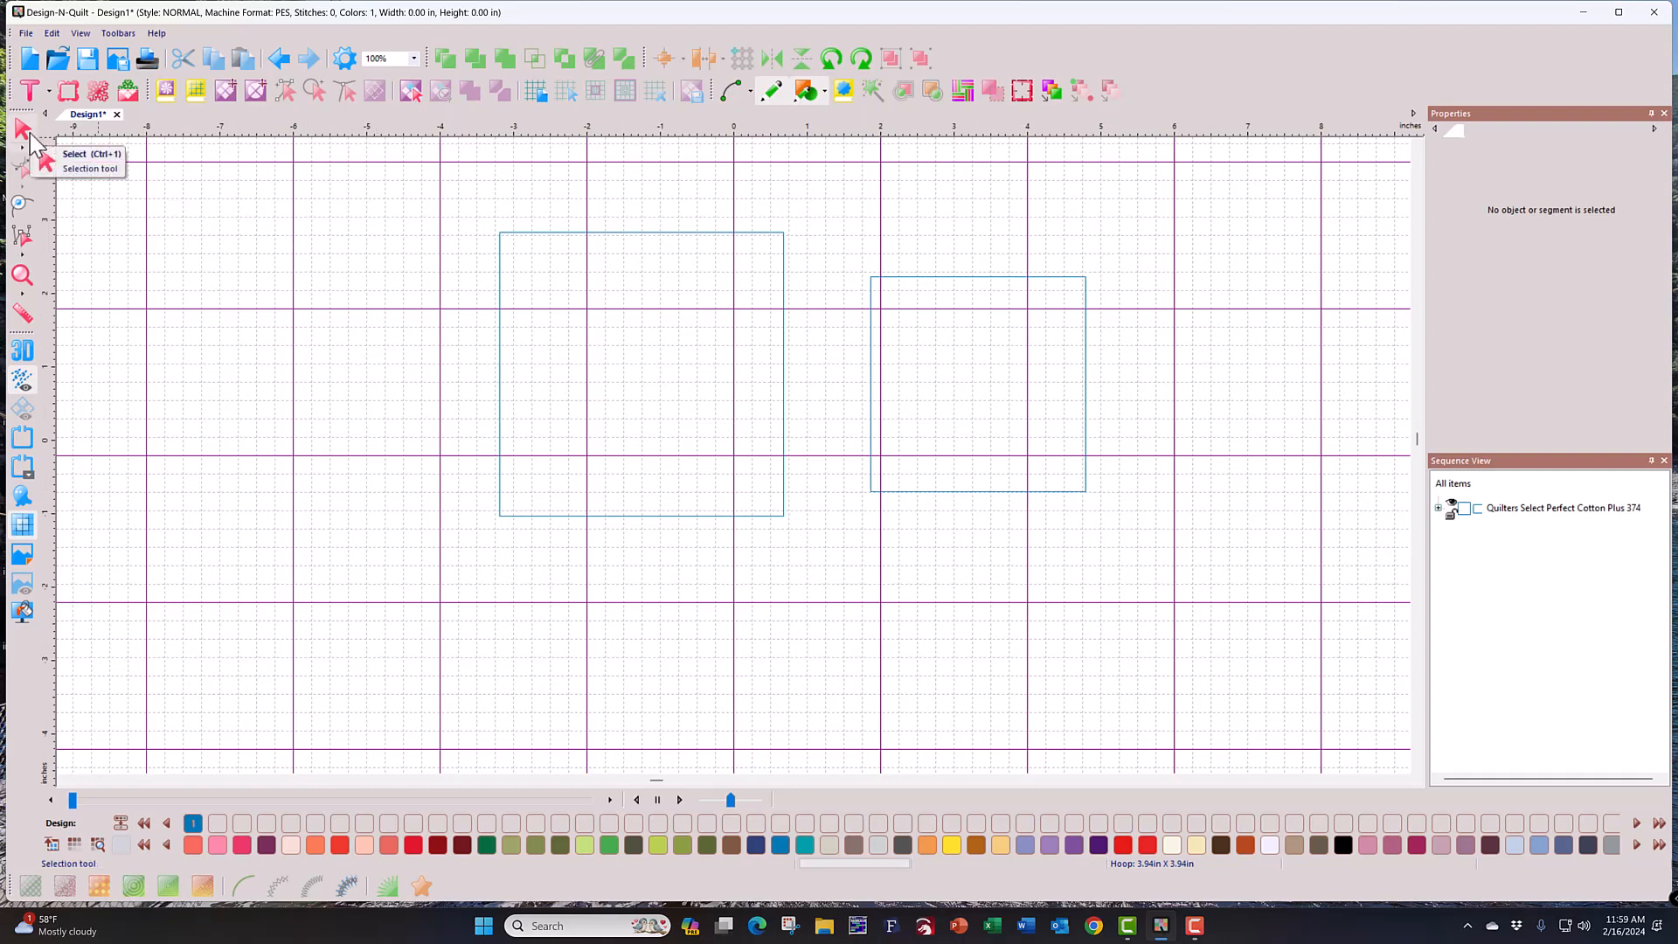
Step: Select both artwork squares together and delete them
left_click(27, 131)
left_click_drag(470, 195, 1127, 595)
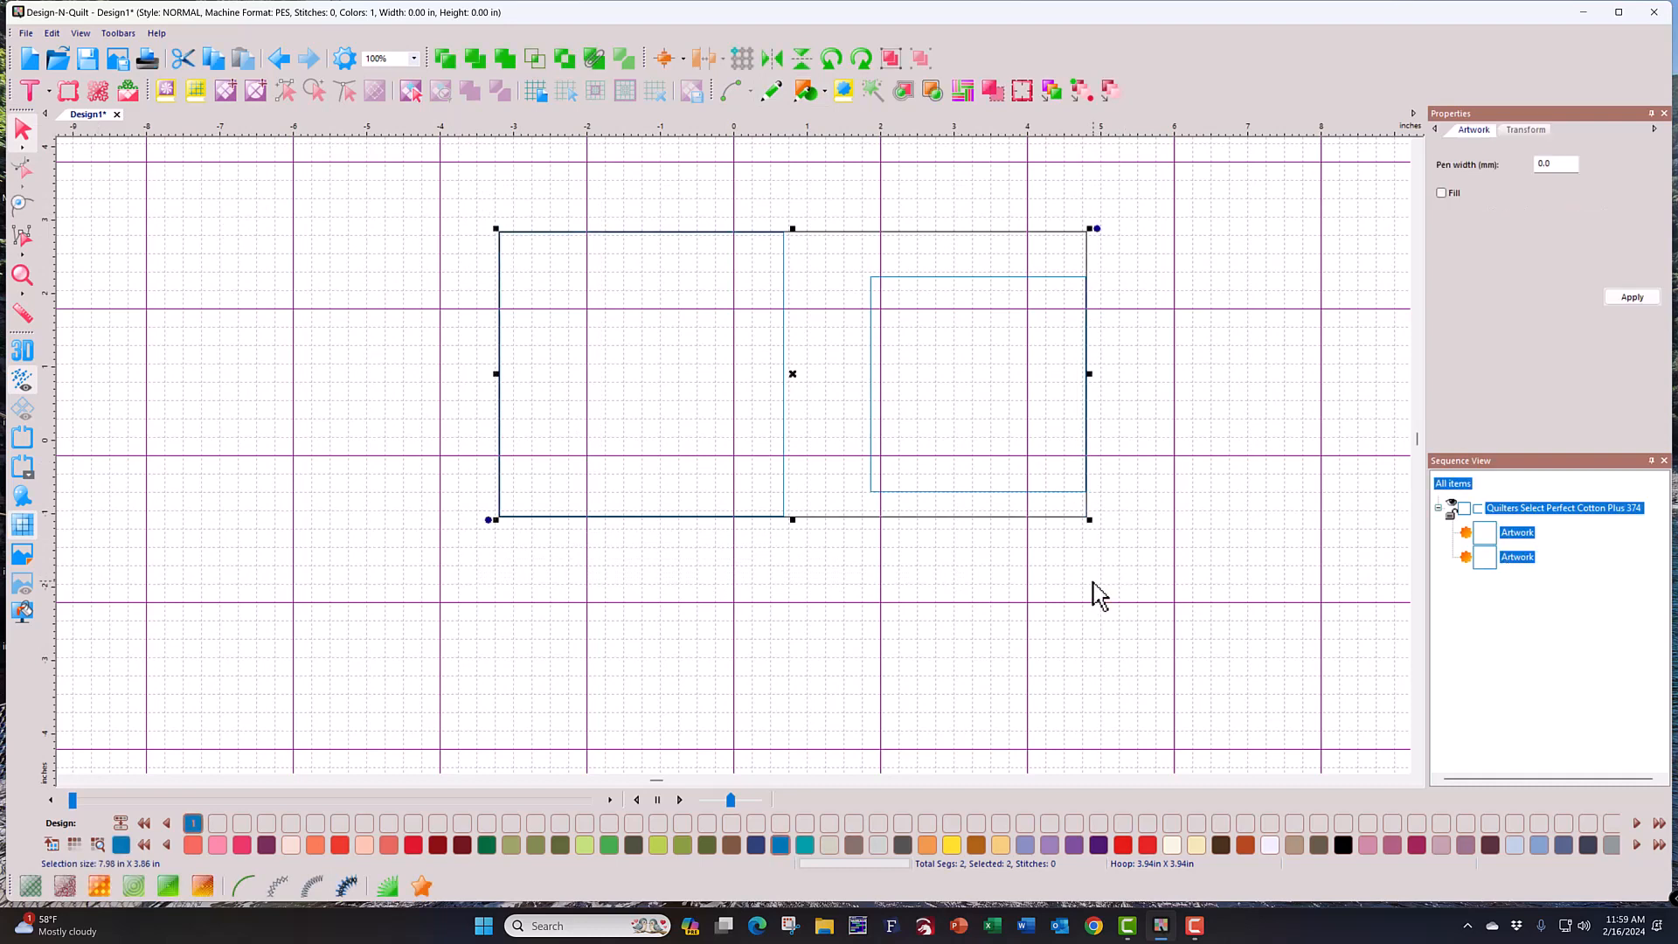
key("Delete")
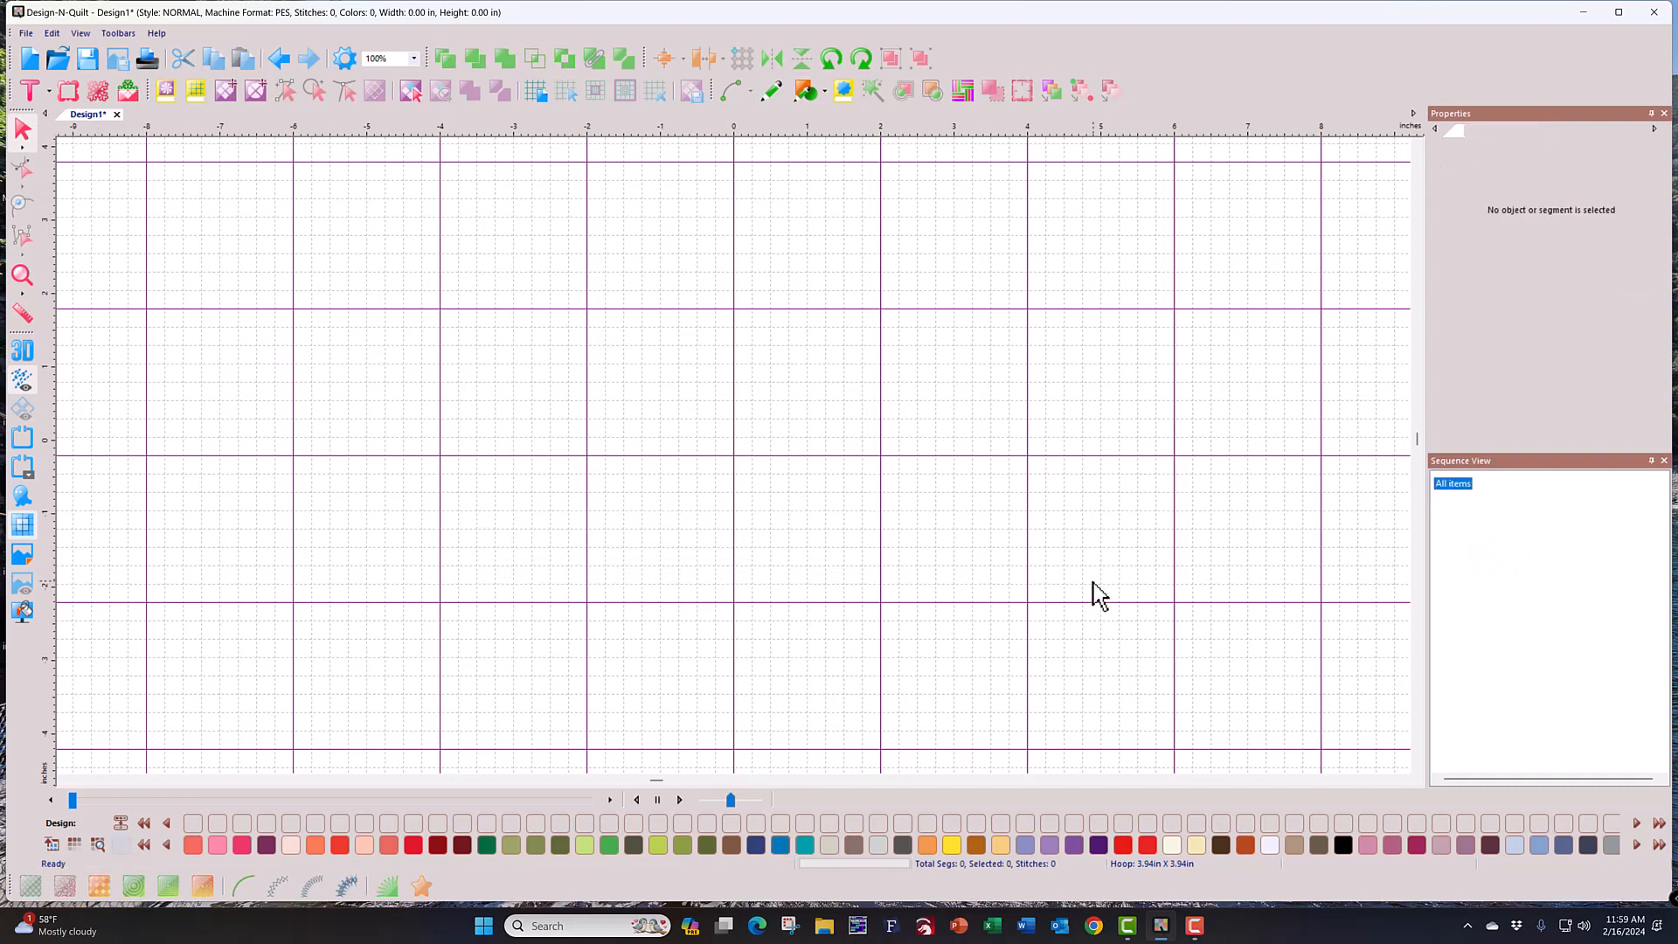
Step: Draw an artwork circle about 3.55 in across with the Ellipse shape, left of the grid centre, and delete it
left_click(806, 90)
left_click(831, 131)
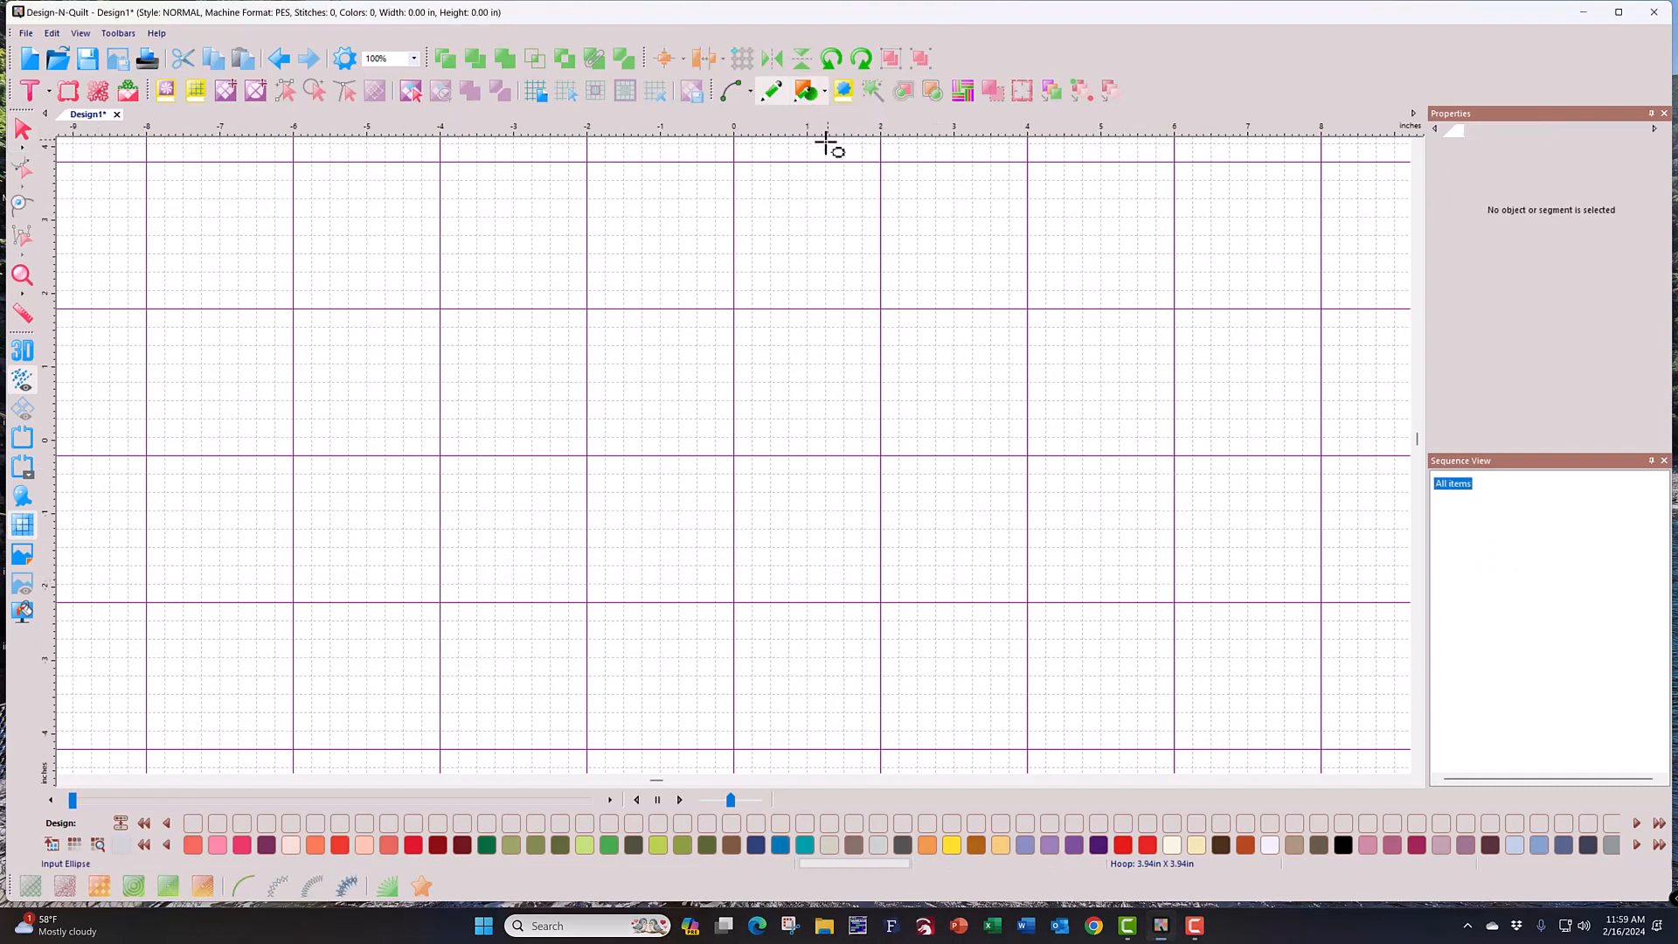
left_click_drag(504, 298, 771, 376)
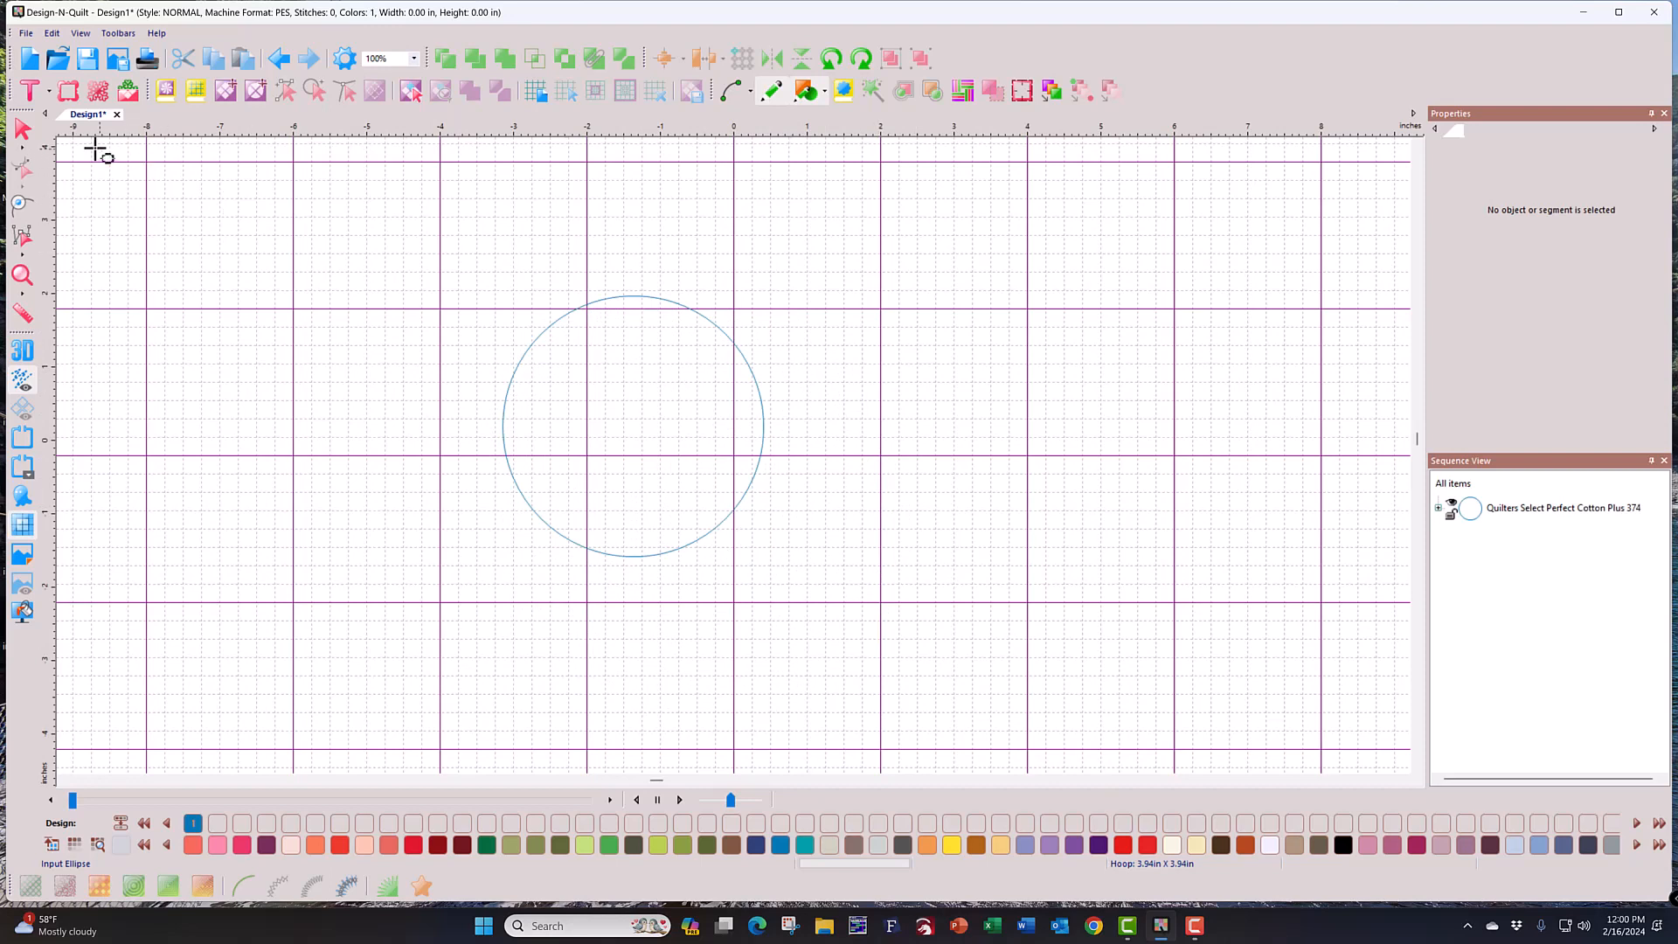
left_click(23, 129)
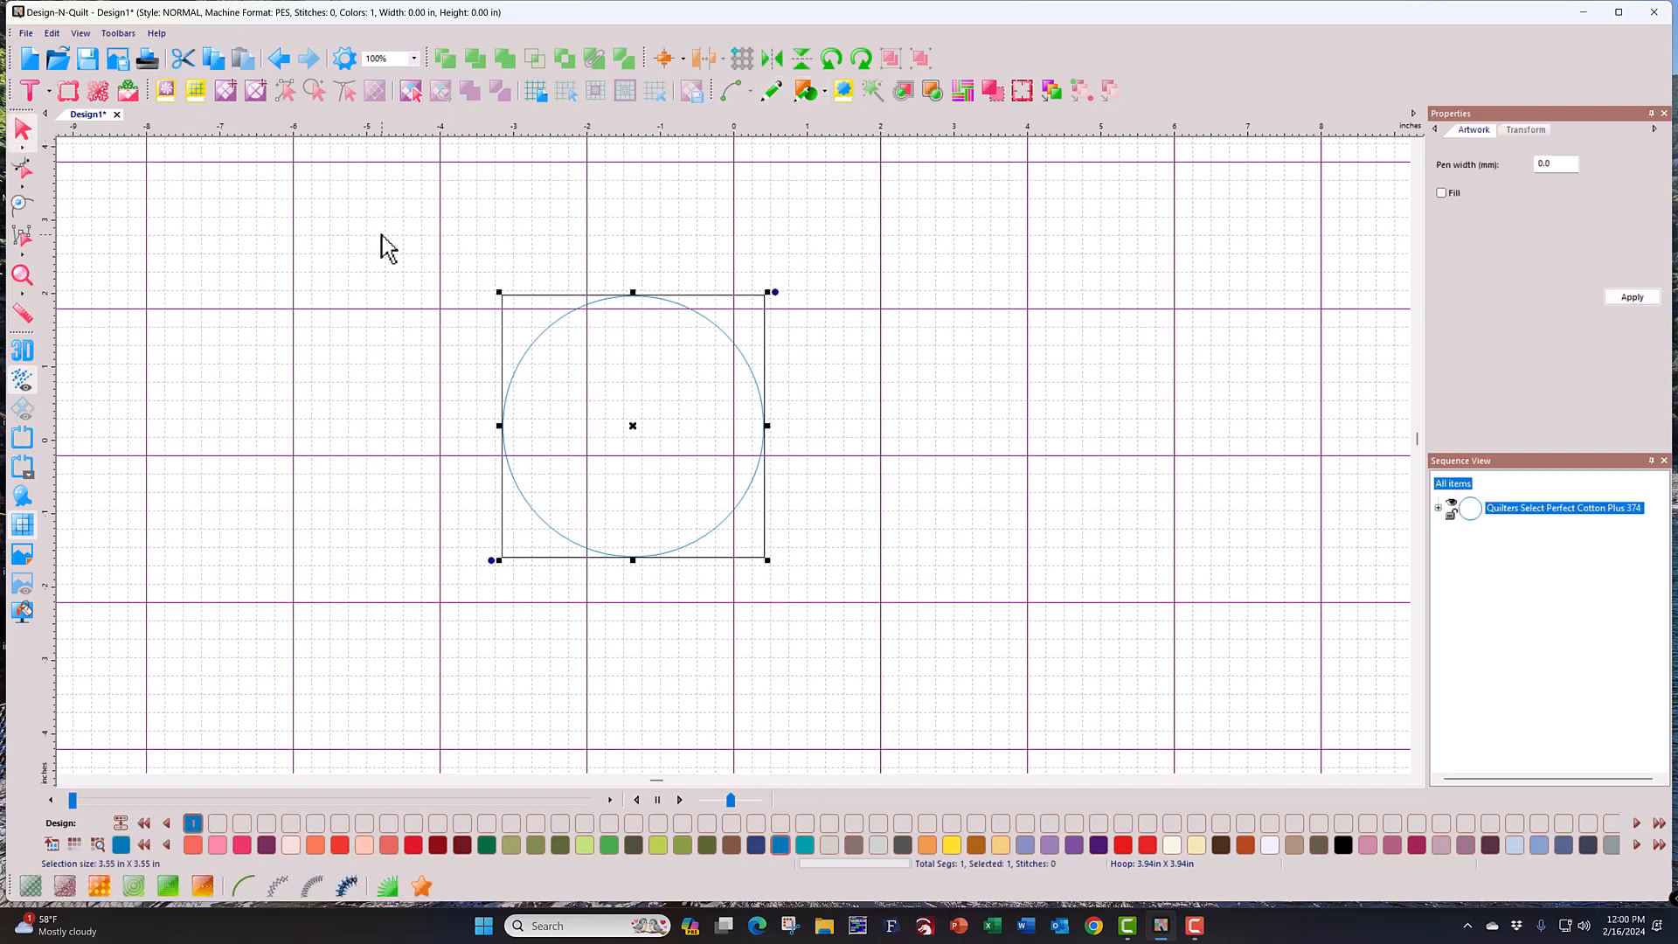
key("Delete")
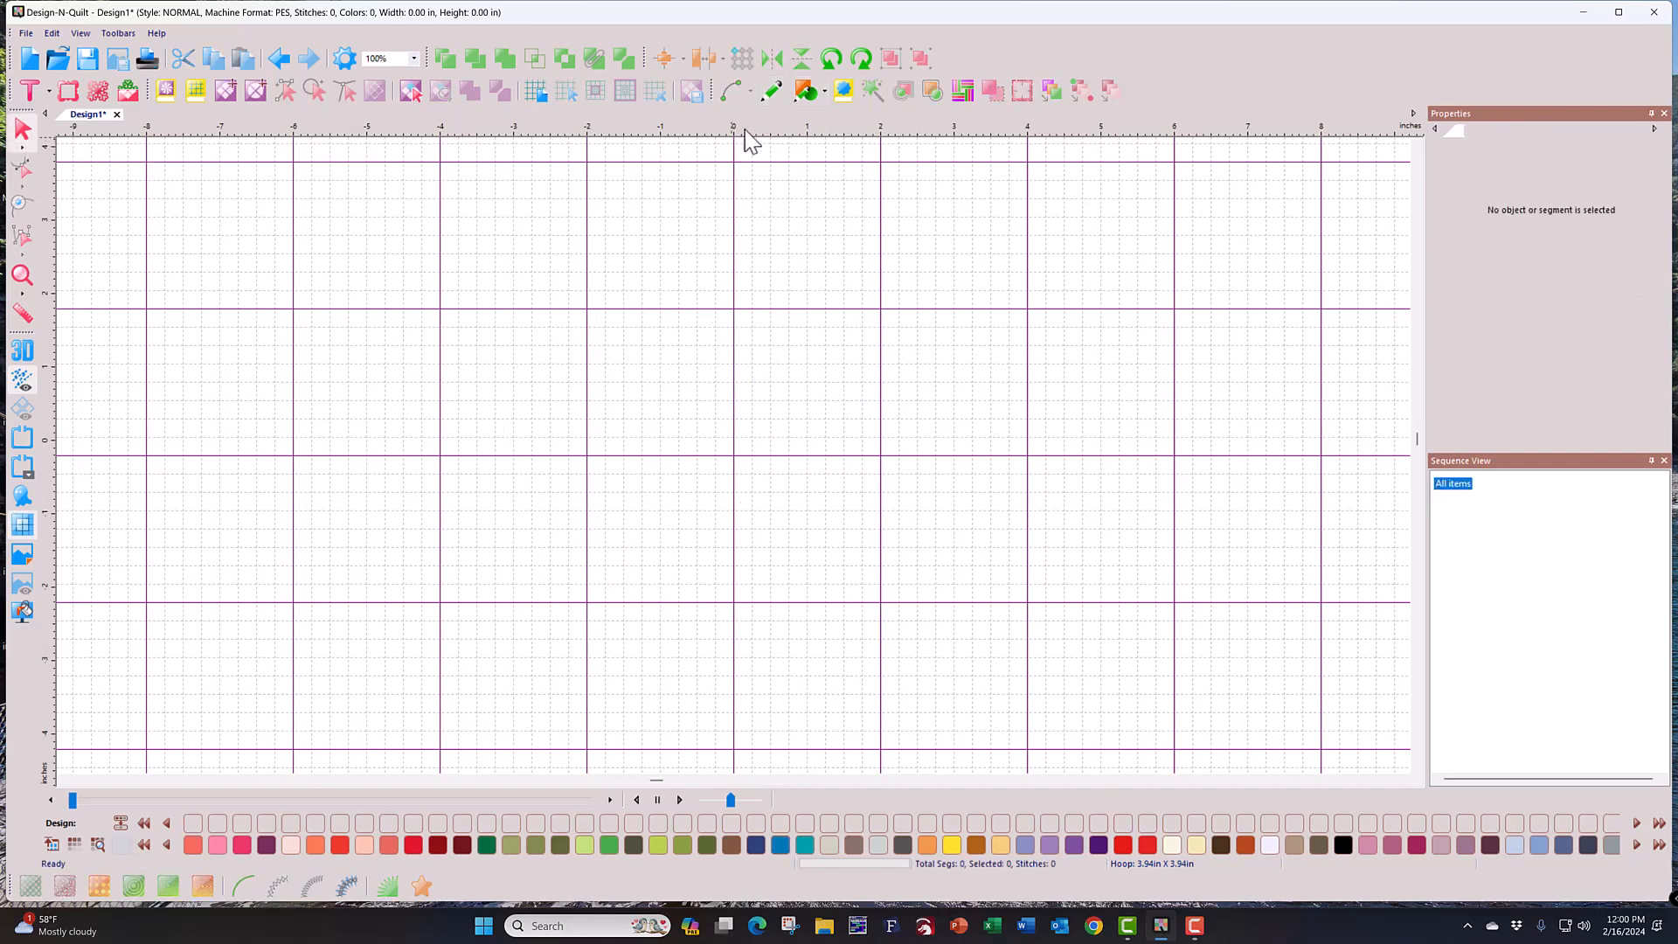
Step: Draw an artwork triangle about 4 in wide and 4 in tall around the vertical centre line, and delete it
left_click(812, 91)
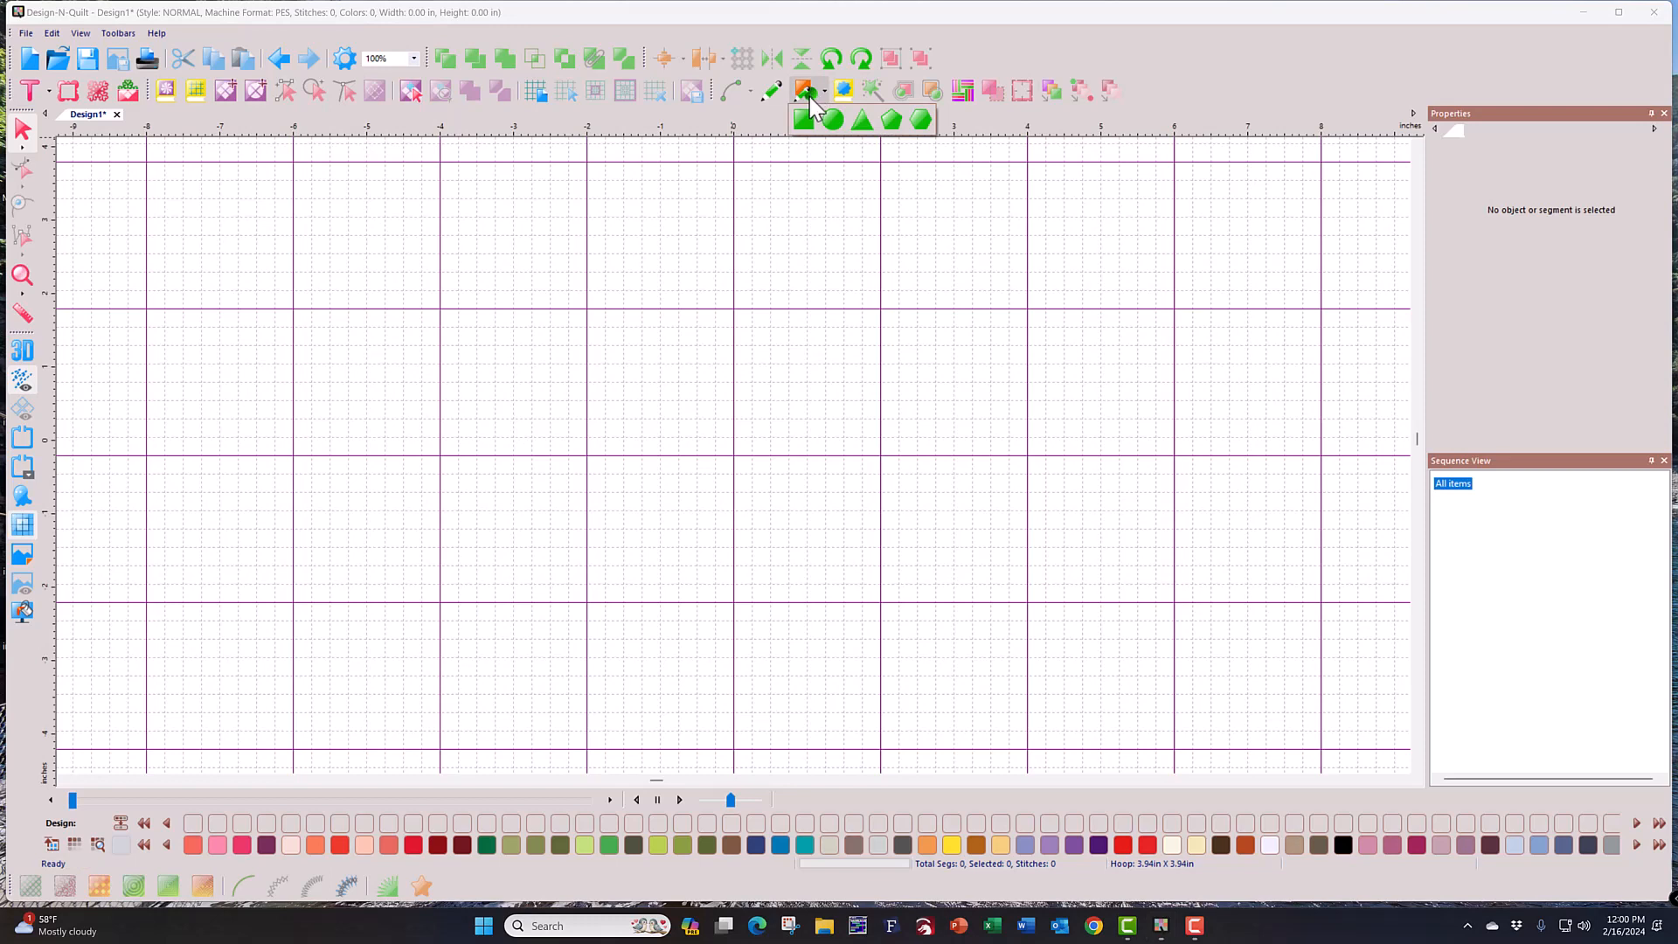
left_click(887, 122)
left_click_drag(615, 280, 883, 456)
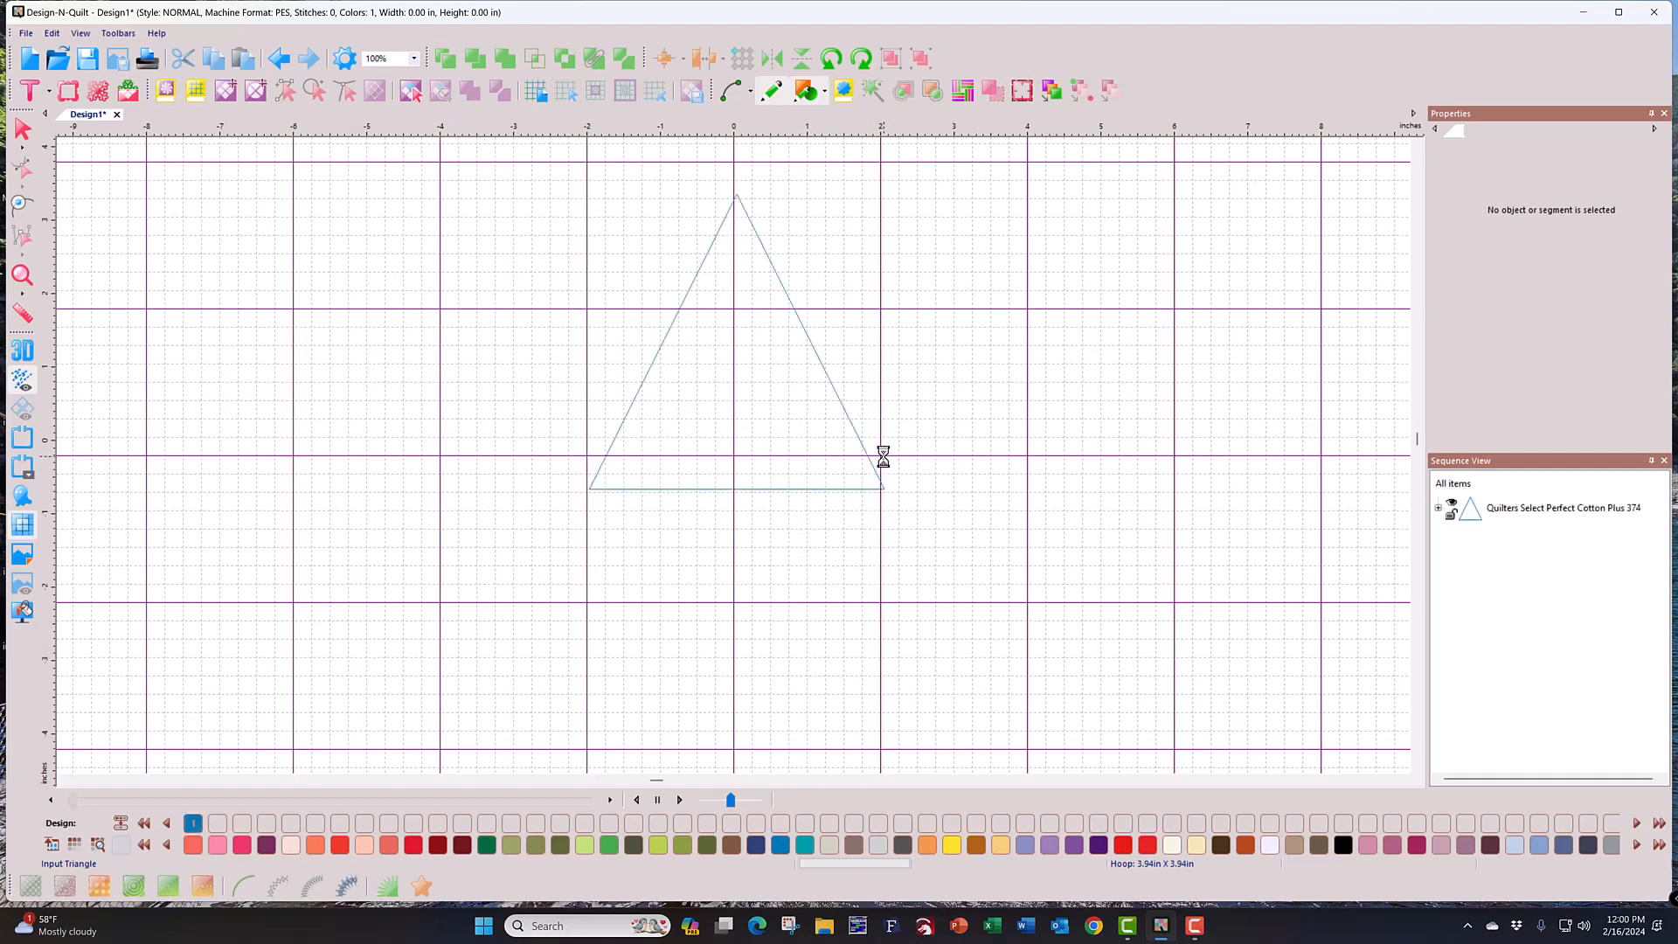
left_click(20, 132)
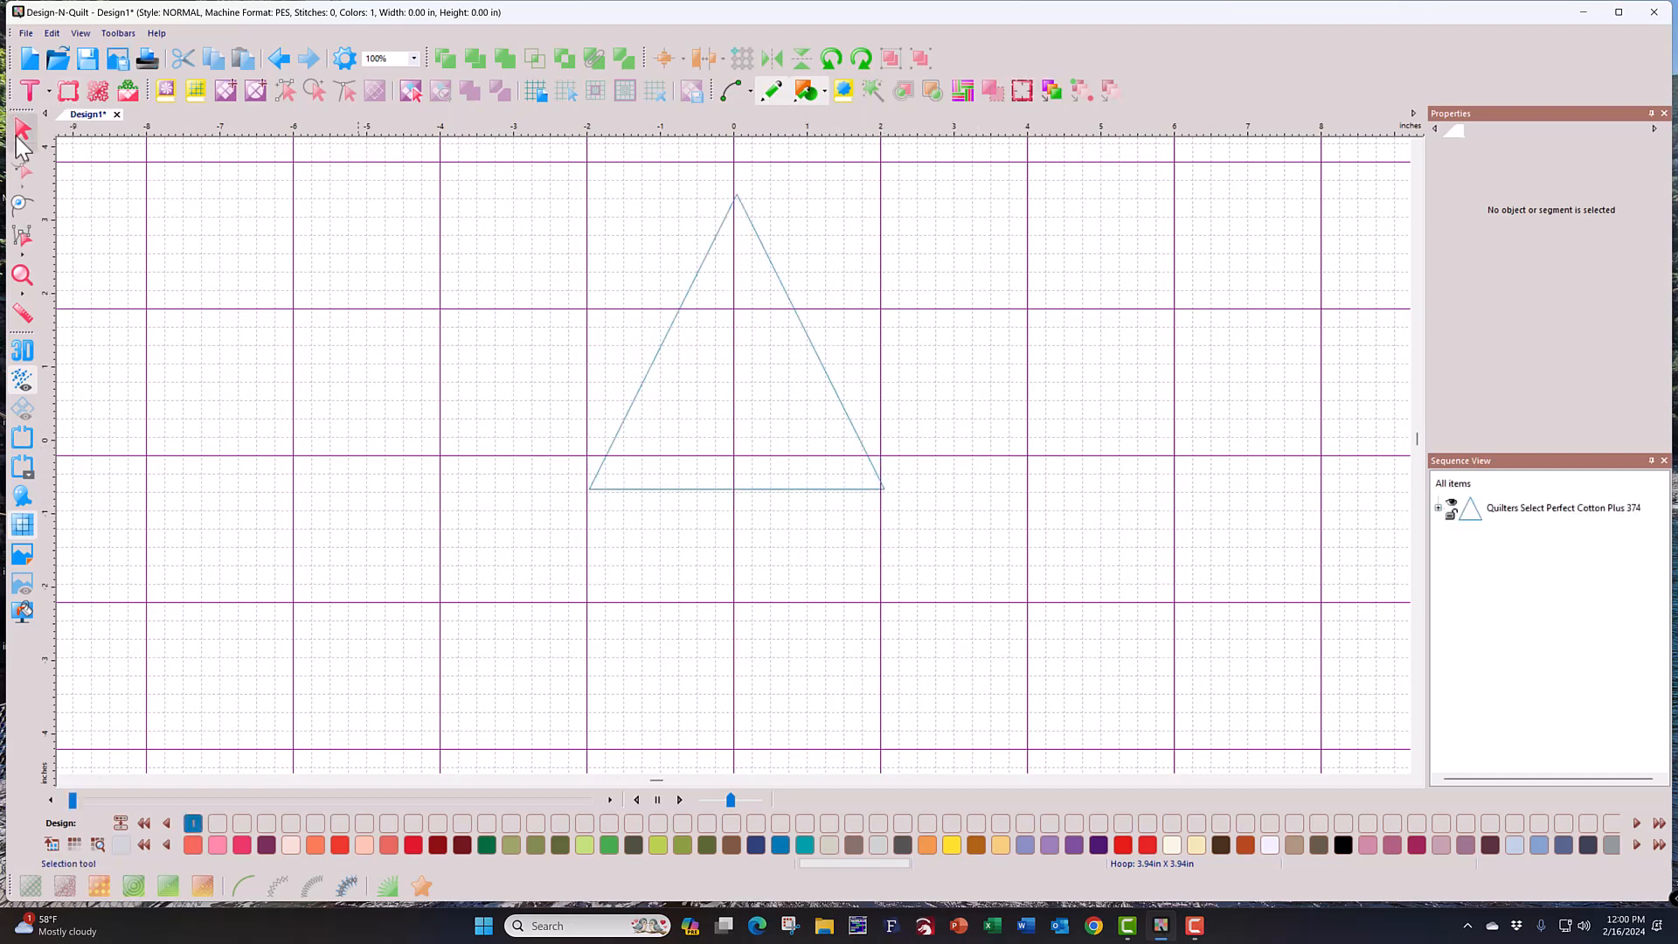
key("Delete")
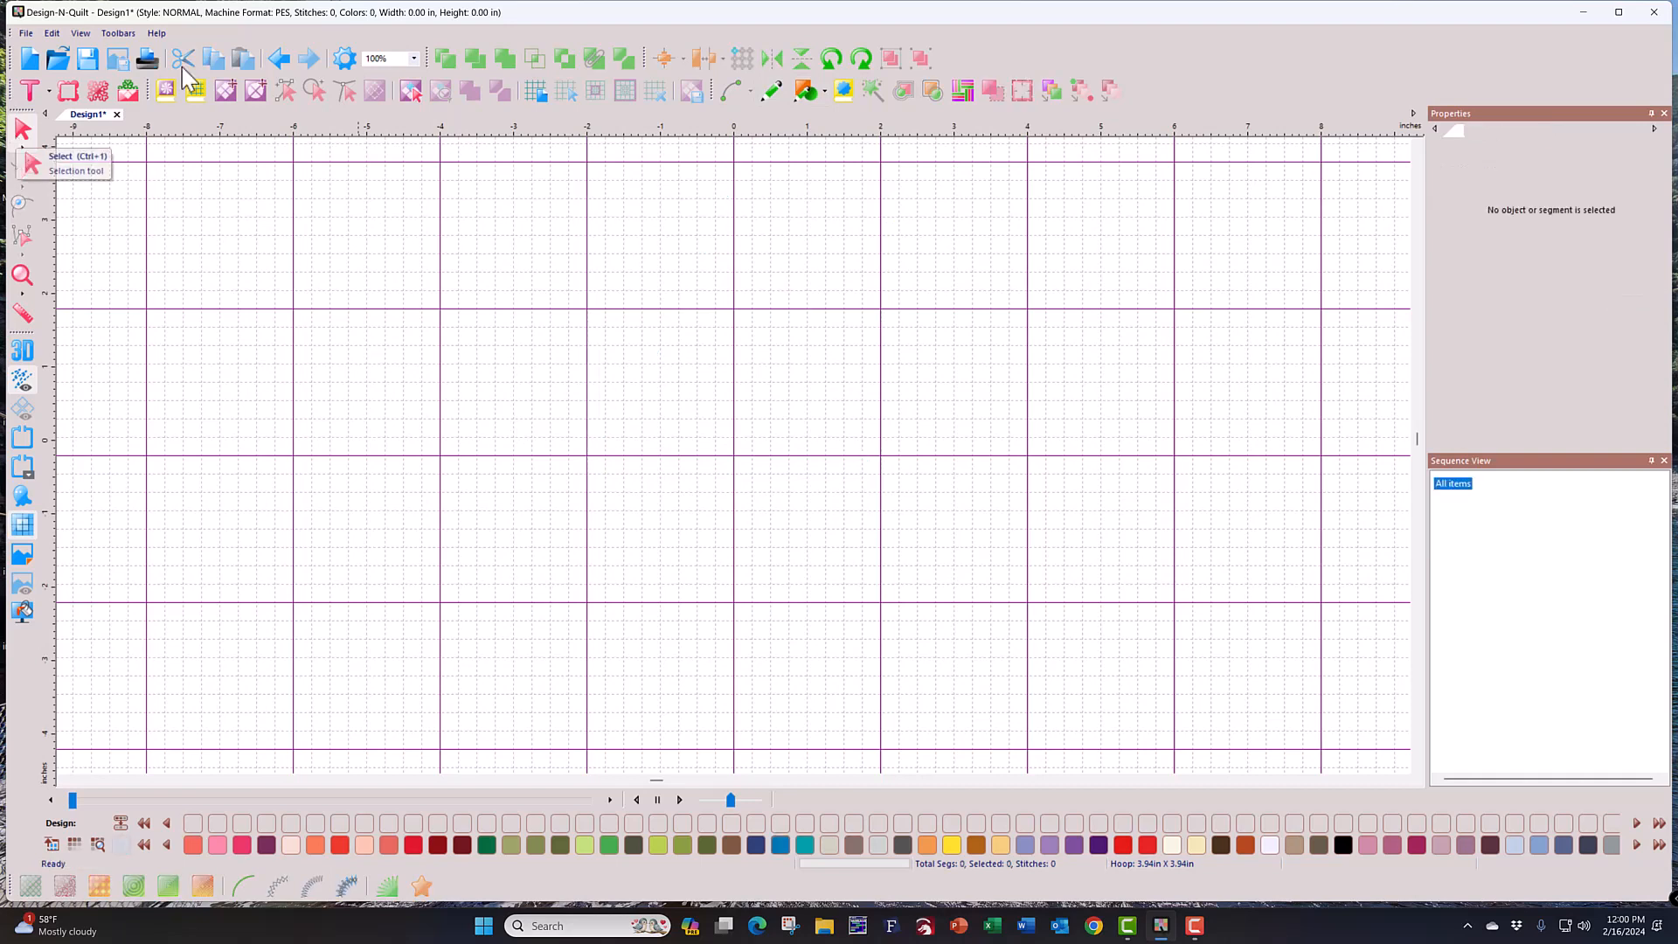
Step: Draw an artwork pentagon about 4.55 in wide and 3.8 in tall near the grid centre, and delete it
left_click(804, 92)
left_click(892, 122)
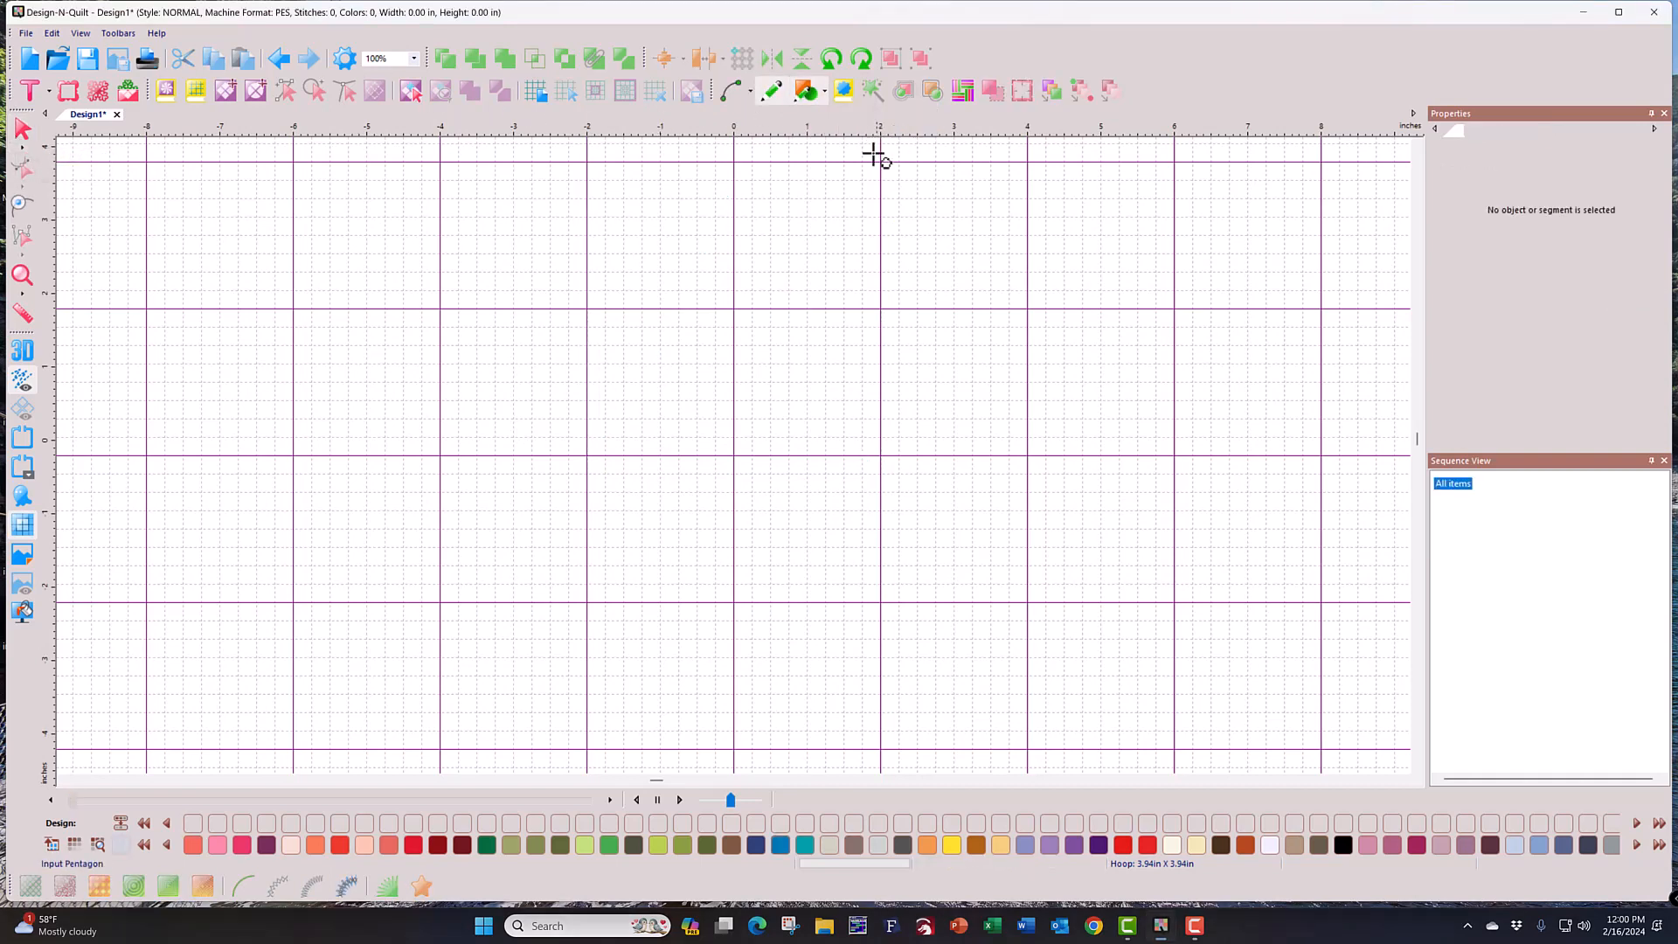
left_click_drag(532, 262, 865, 540)
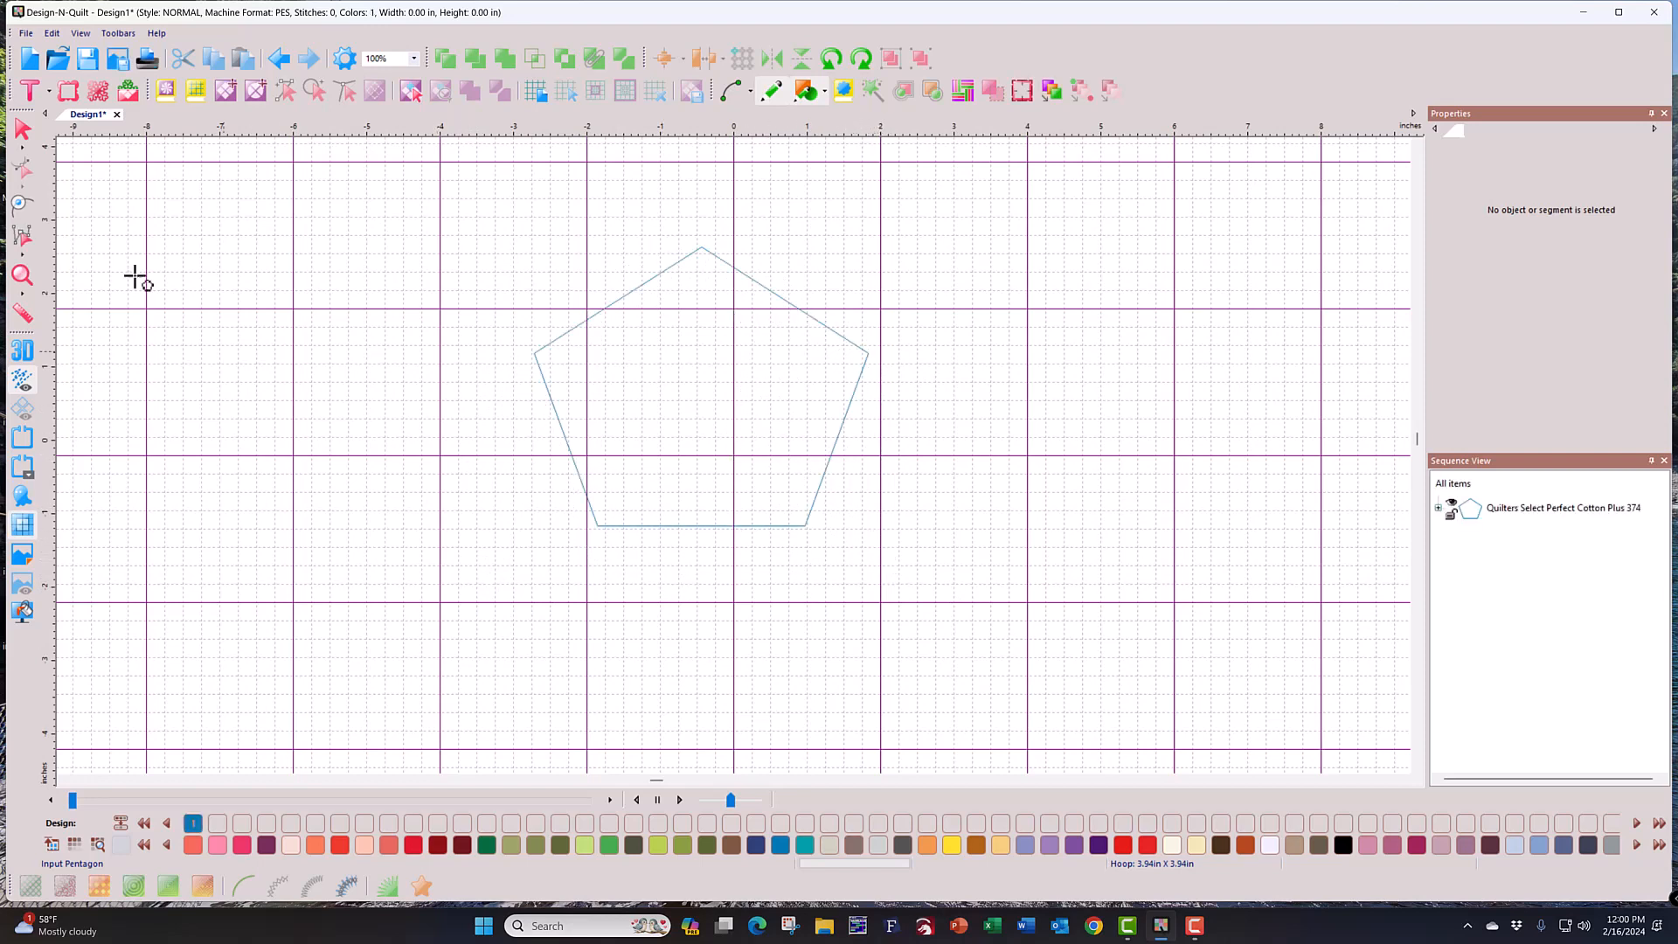
left_click(22, 129)
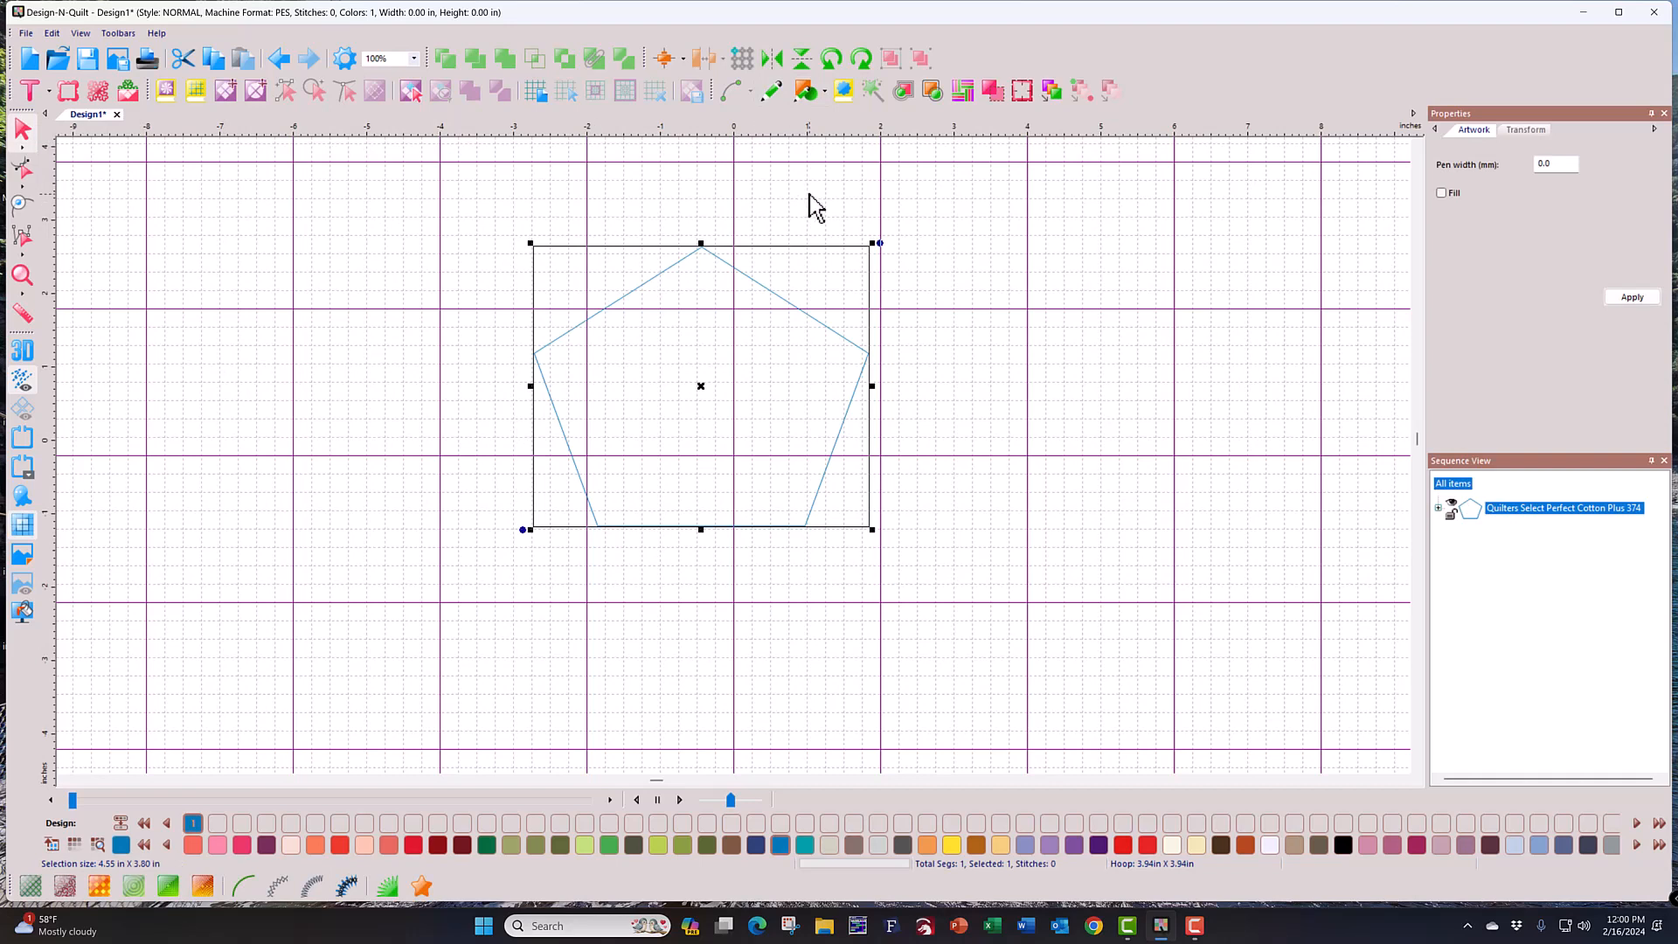
key("Delete")
Step: Draw an artwork hexagon about 3.2 in wide and 3.7 in tall near the grid centre, and delete it
left_click(811, 99)
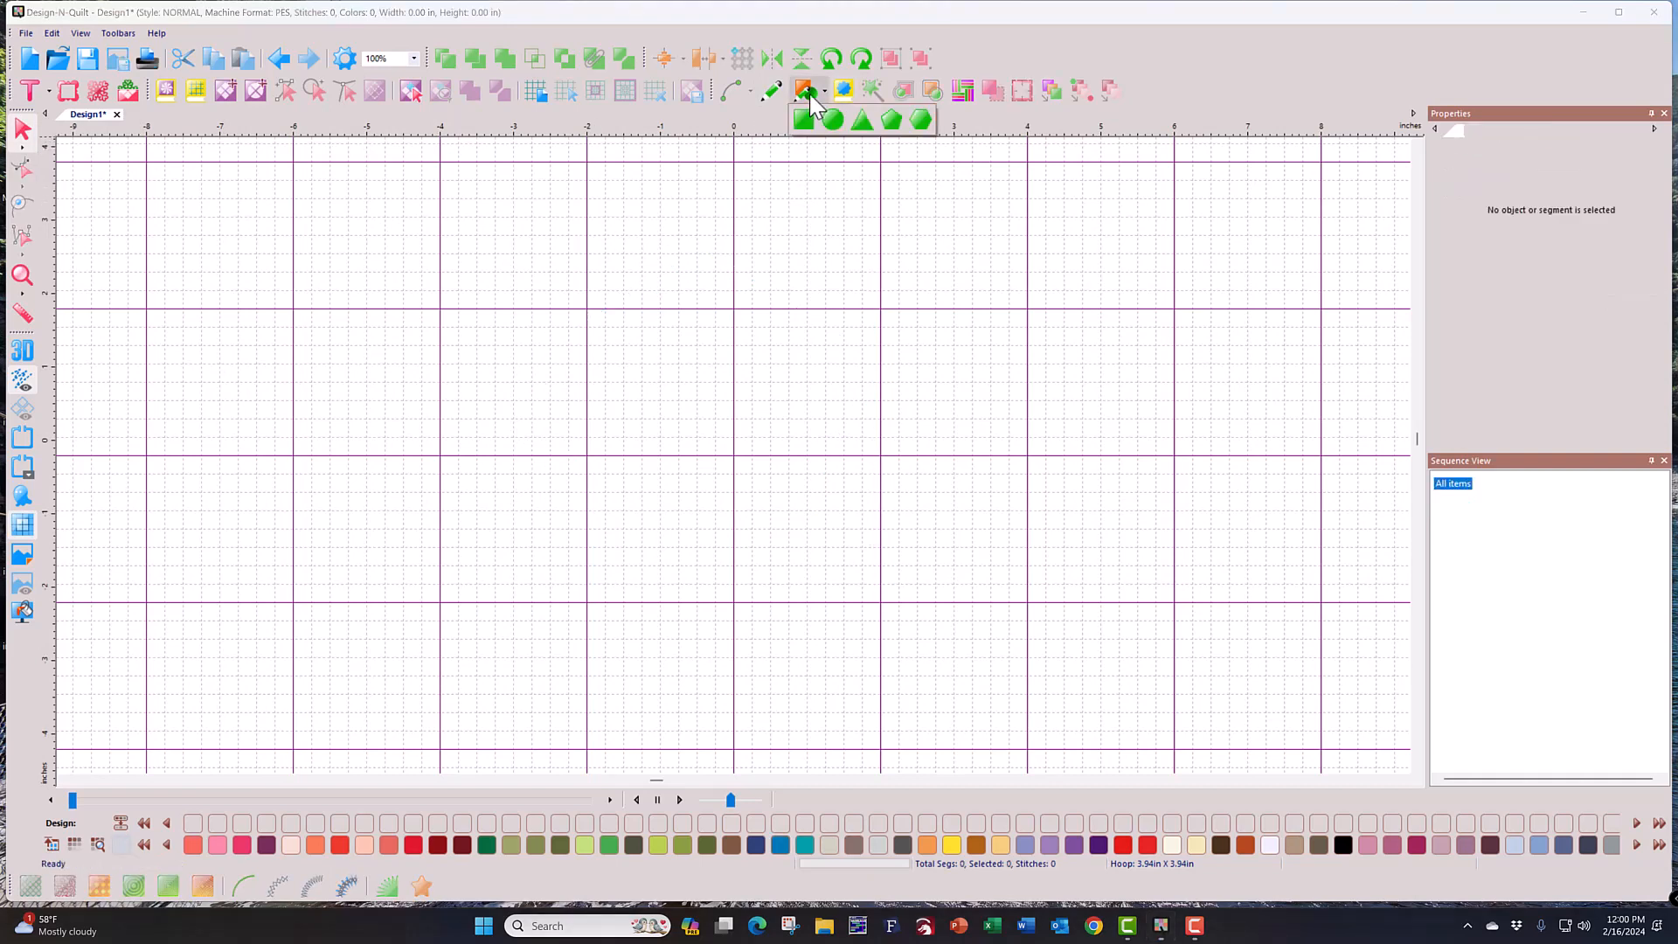
left_click(920, 119)
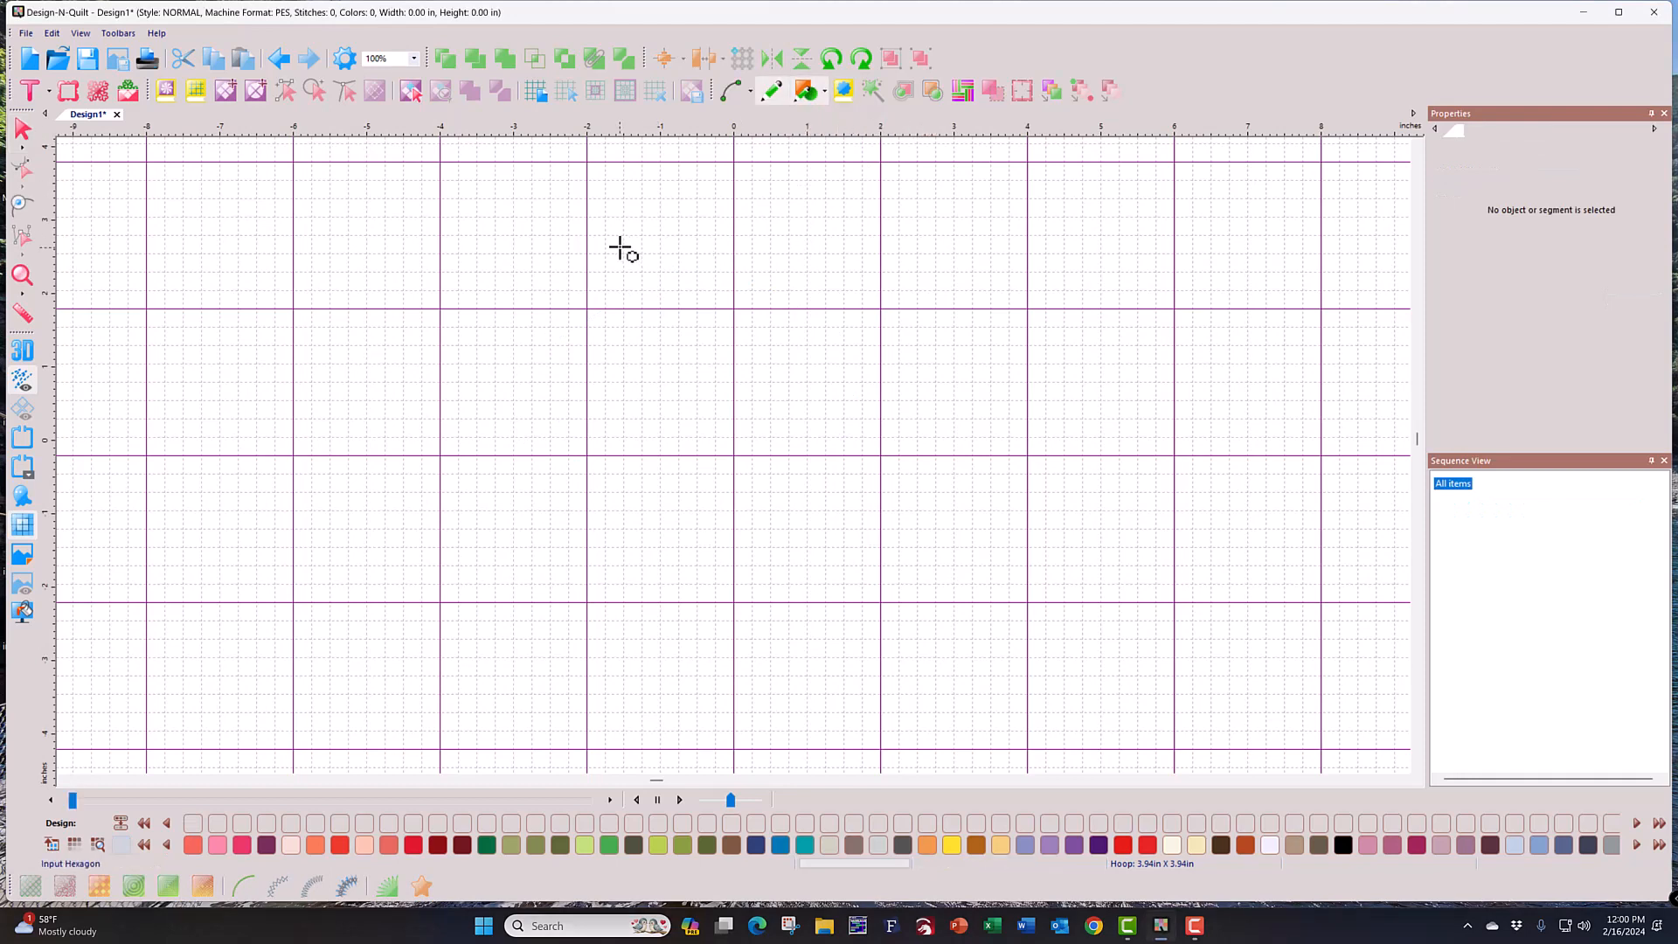
left_click_drag(619, 249, 856, 517)
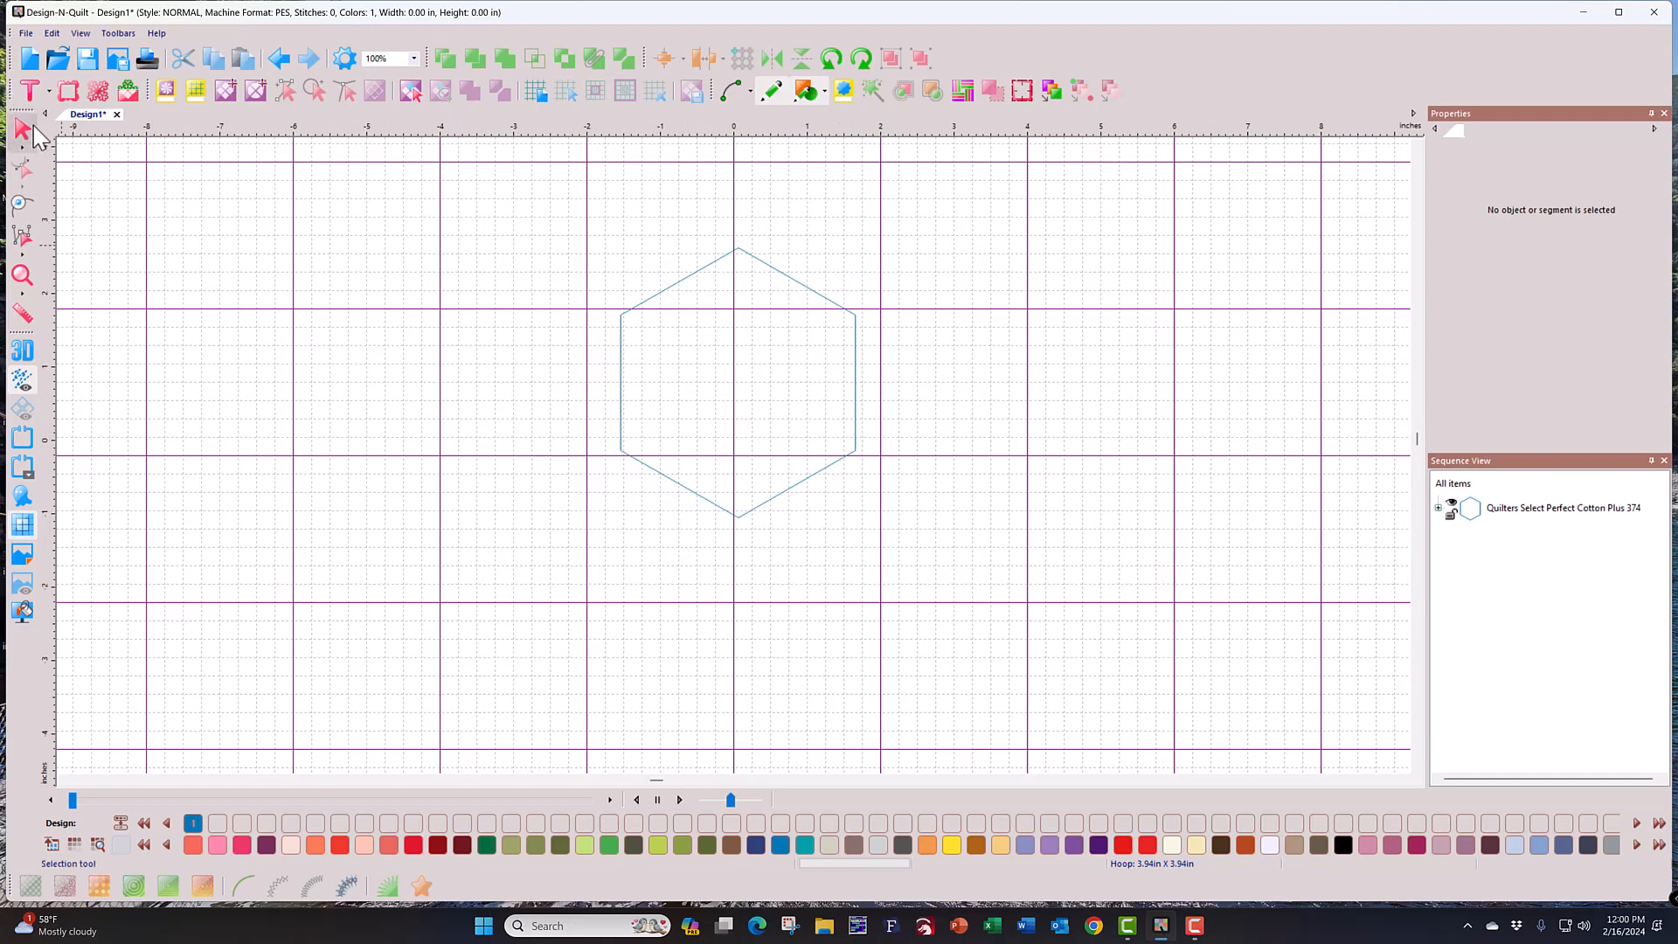
left_click(23, 128)
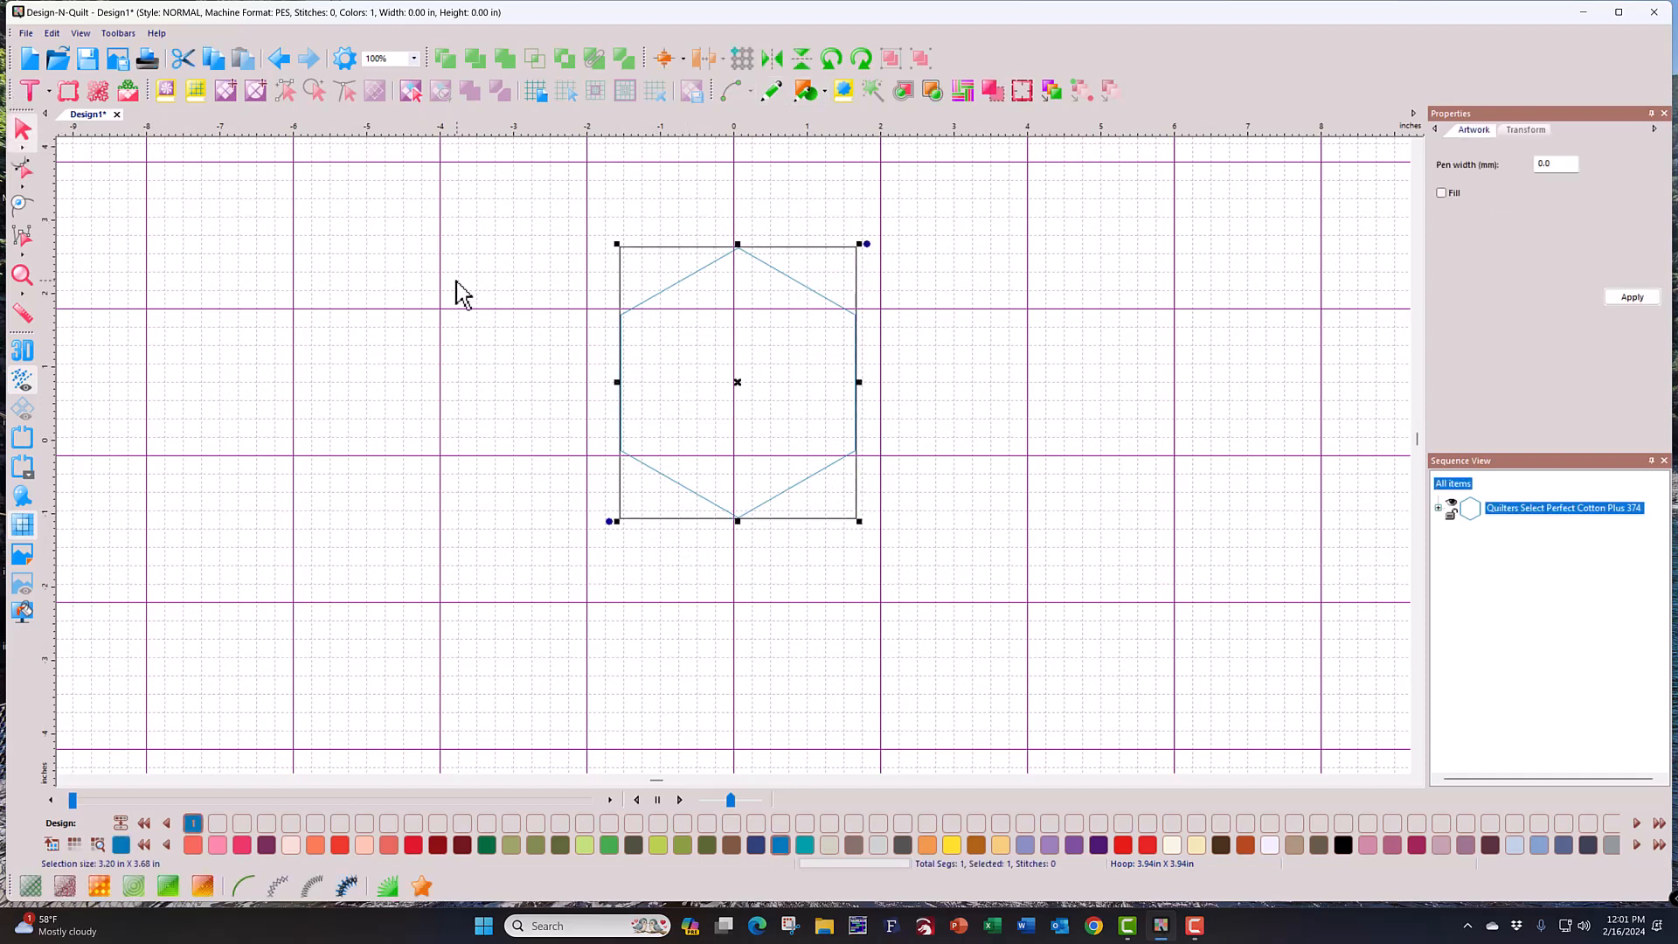
key("Delete")
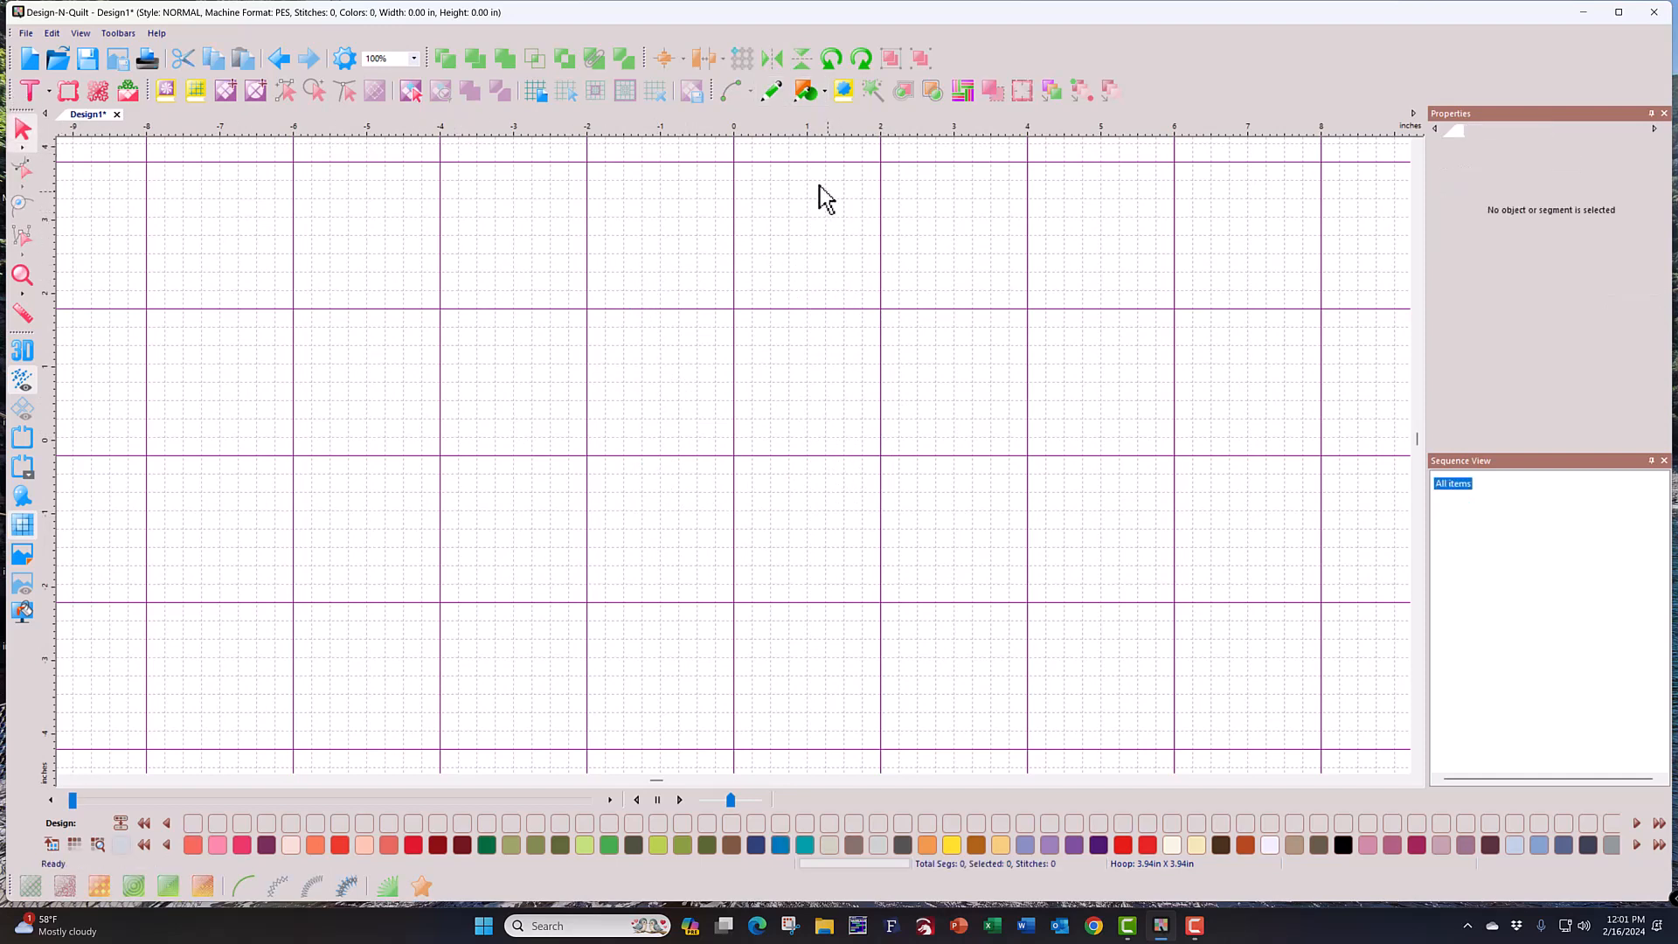
Step: Draw an upright artwork rectangle about 2.7 in wide and 4.7 in tall left of the grid centre, and select it
left_click(804, 98)
left_click(812, 117)
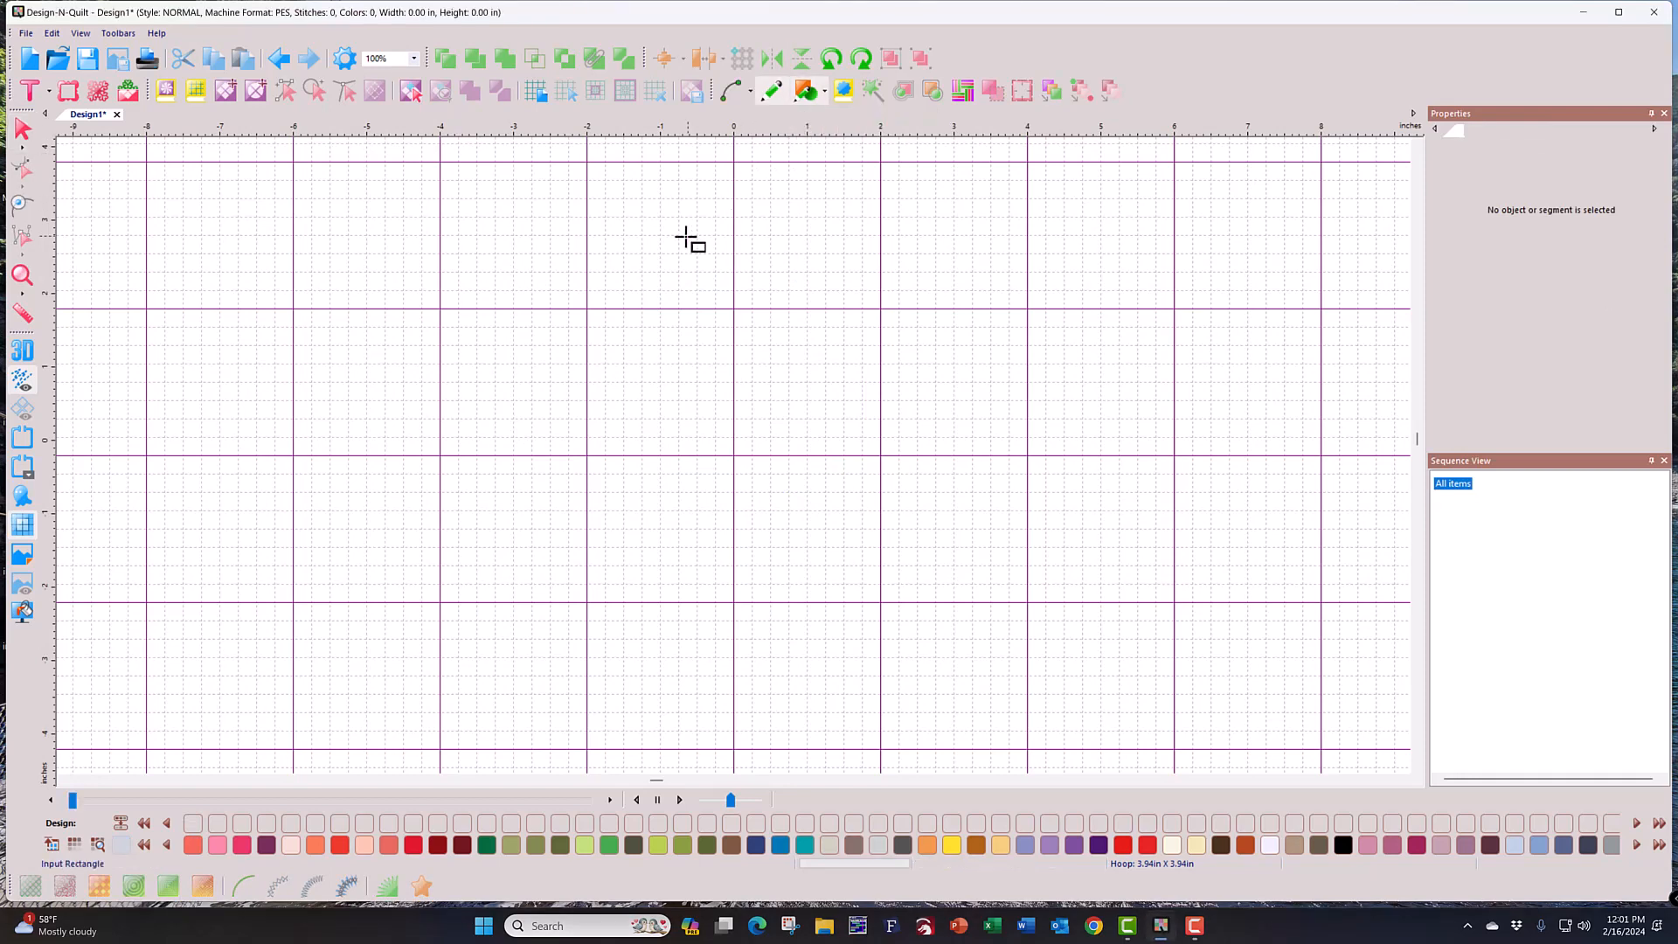
left_click_drag(496, 231, 696, 573)
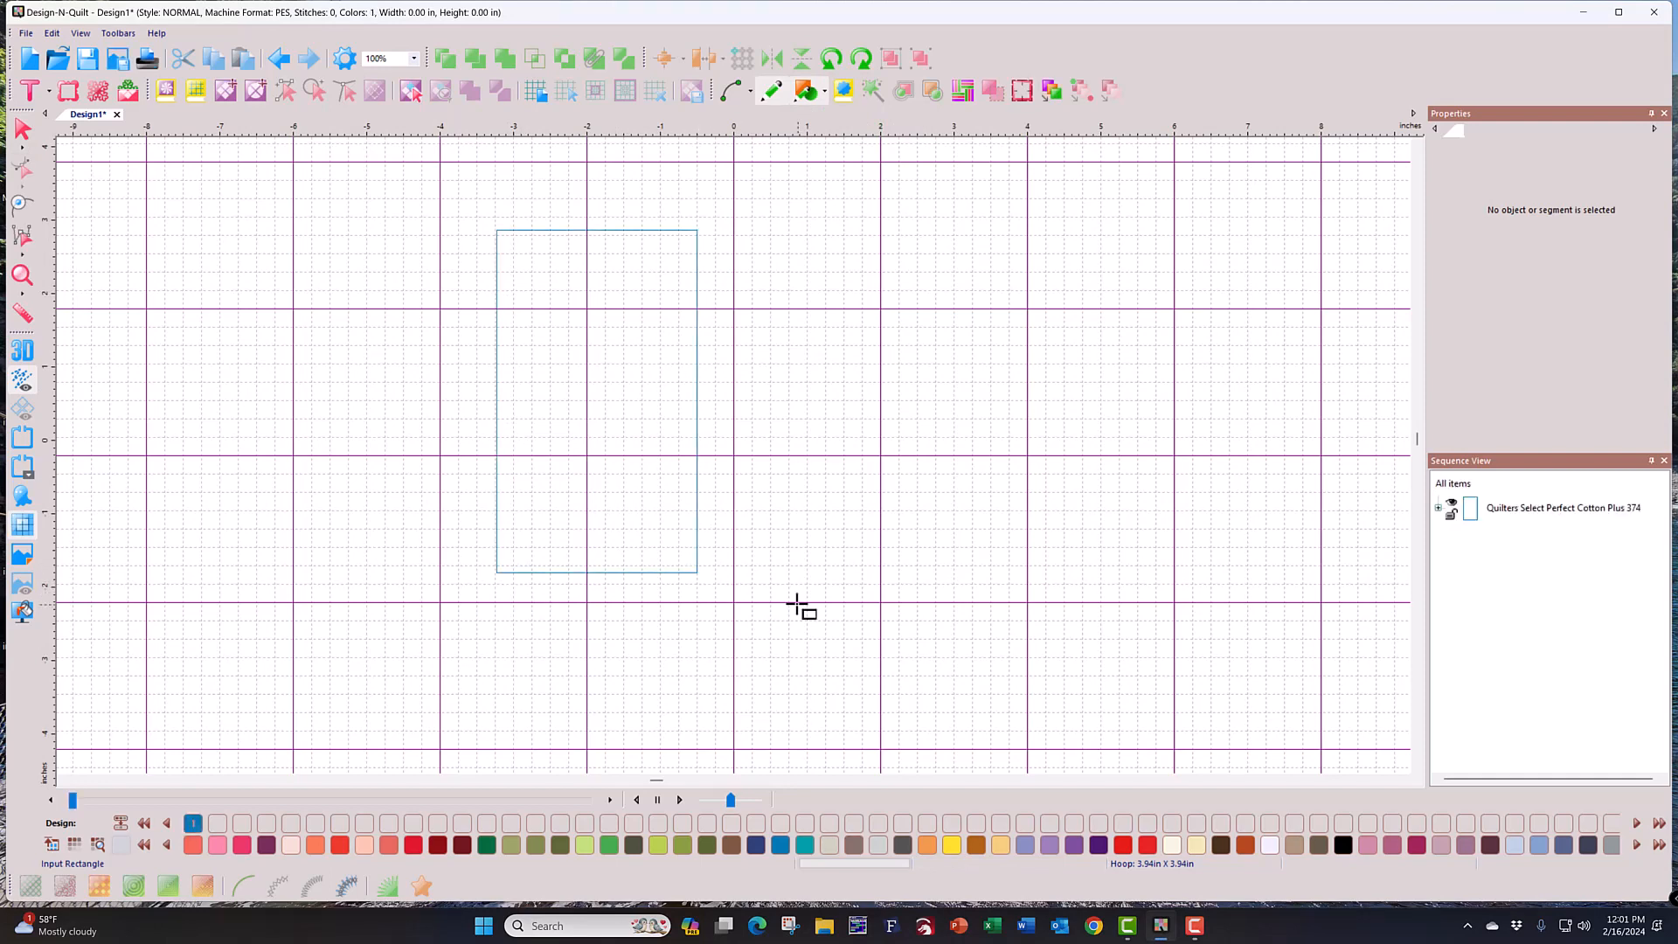
left_click(22, 129)
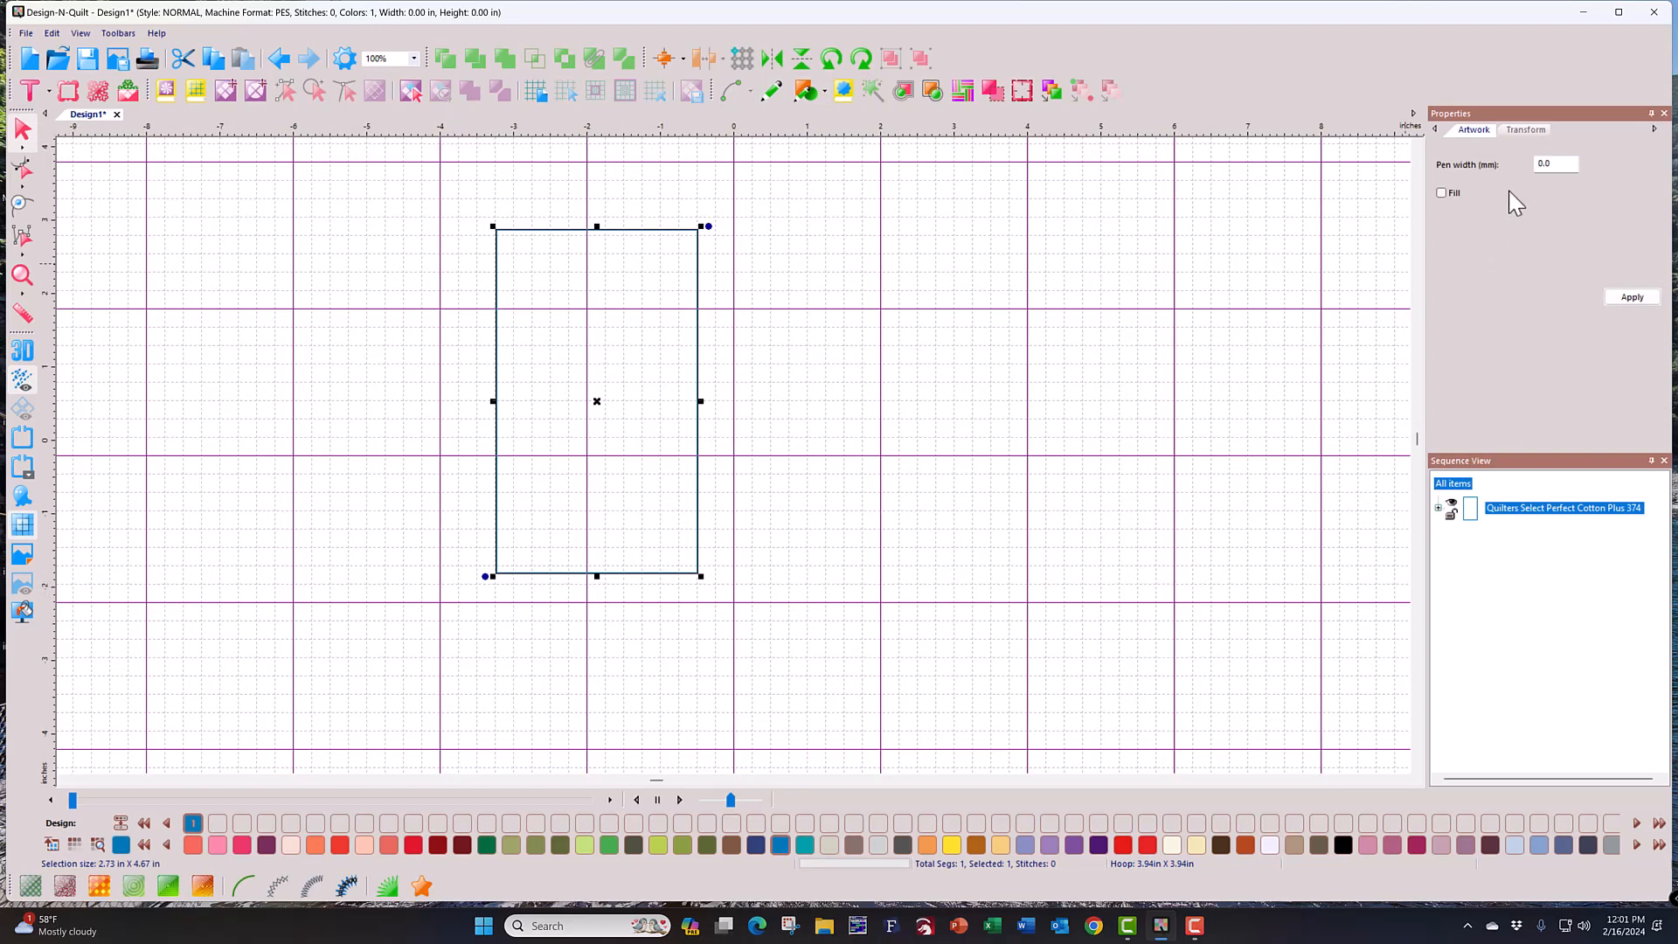
Step: Check the rectangle's transform dimensions in inches and in metric units, and return the rulers to inches
left_click(1527, 131)
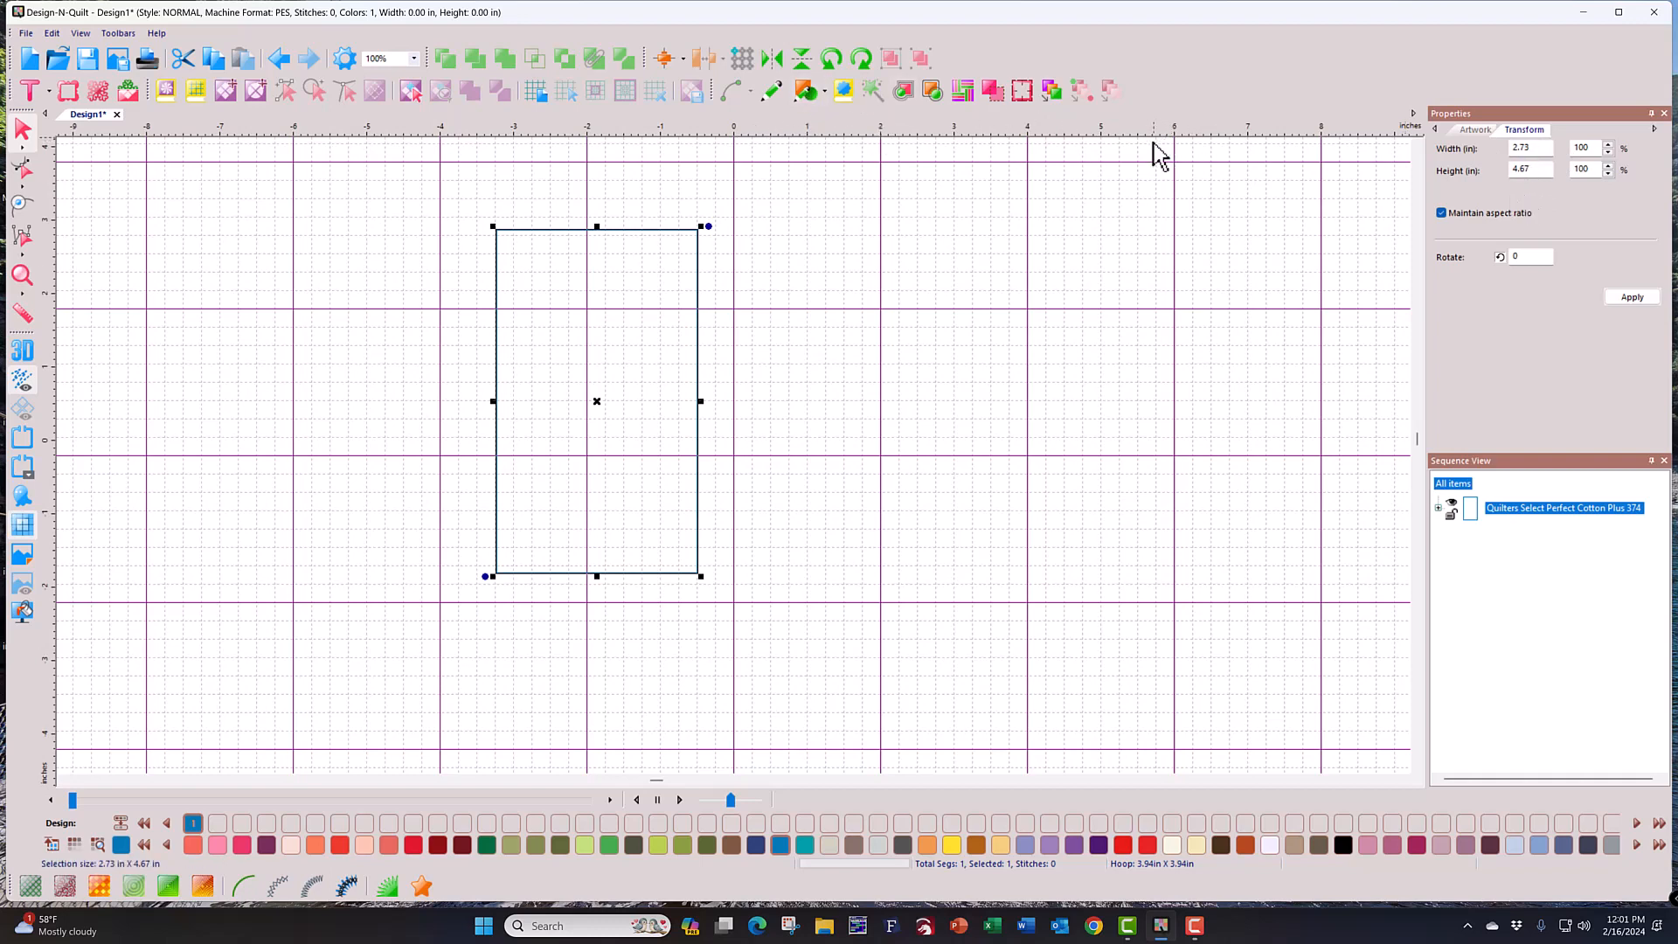
right_click(810, 131)
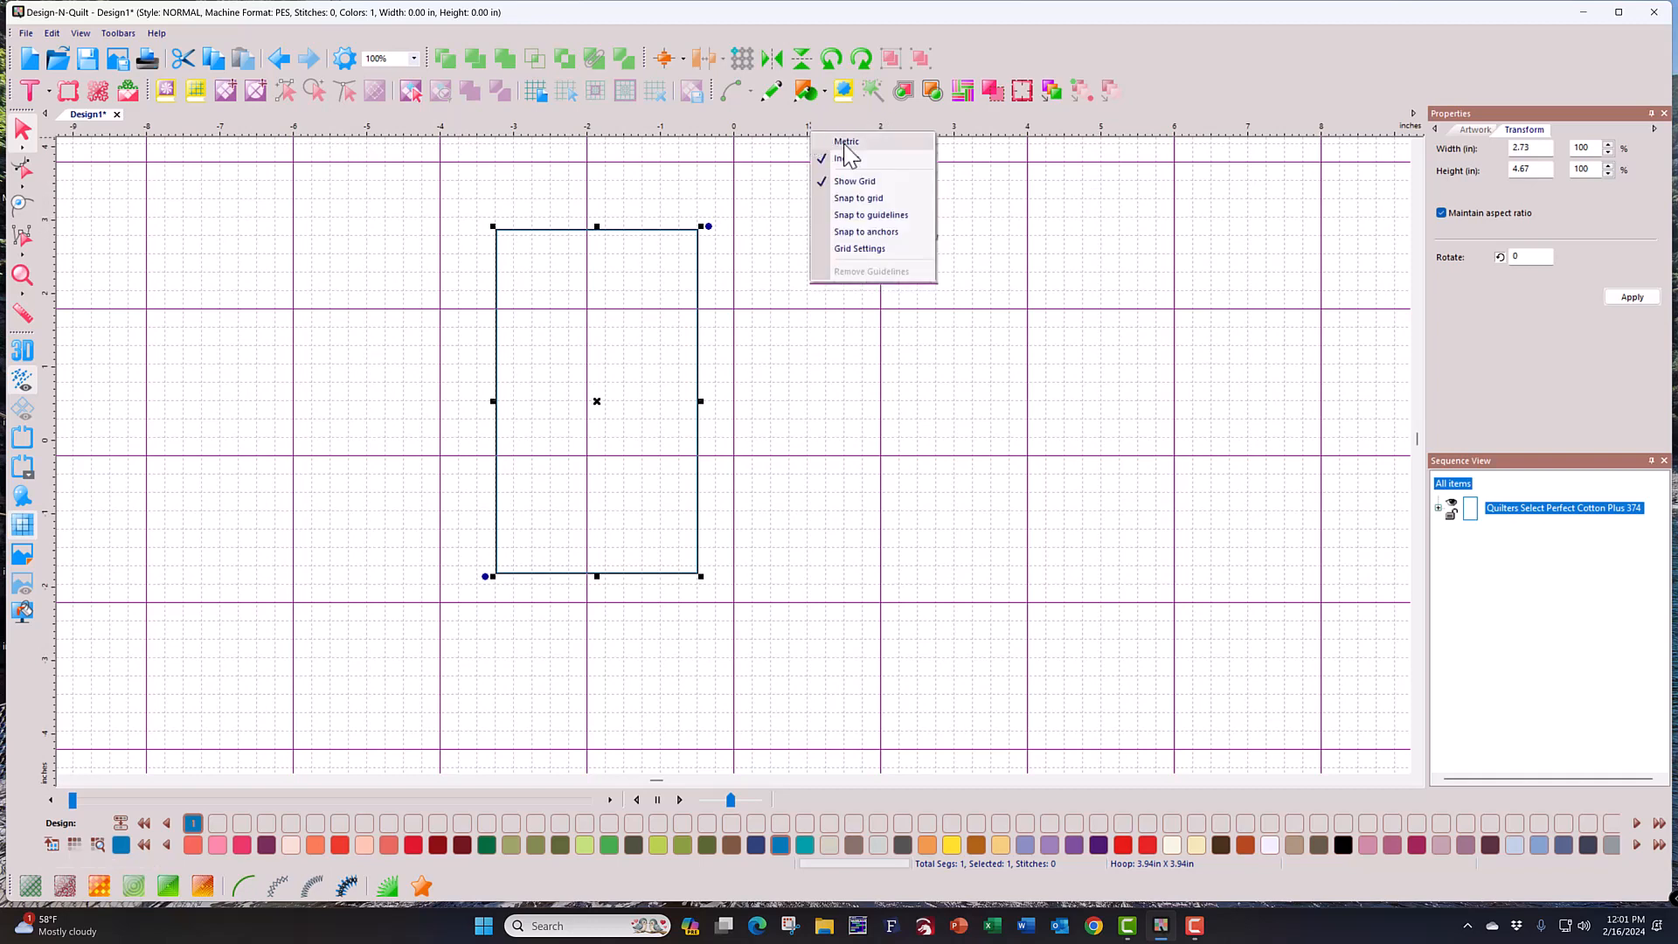
left_click(846, 143)
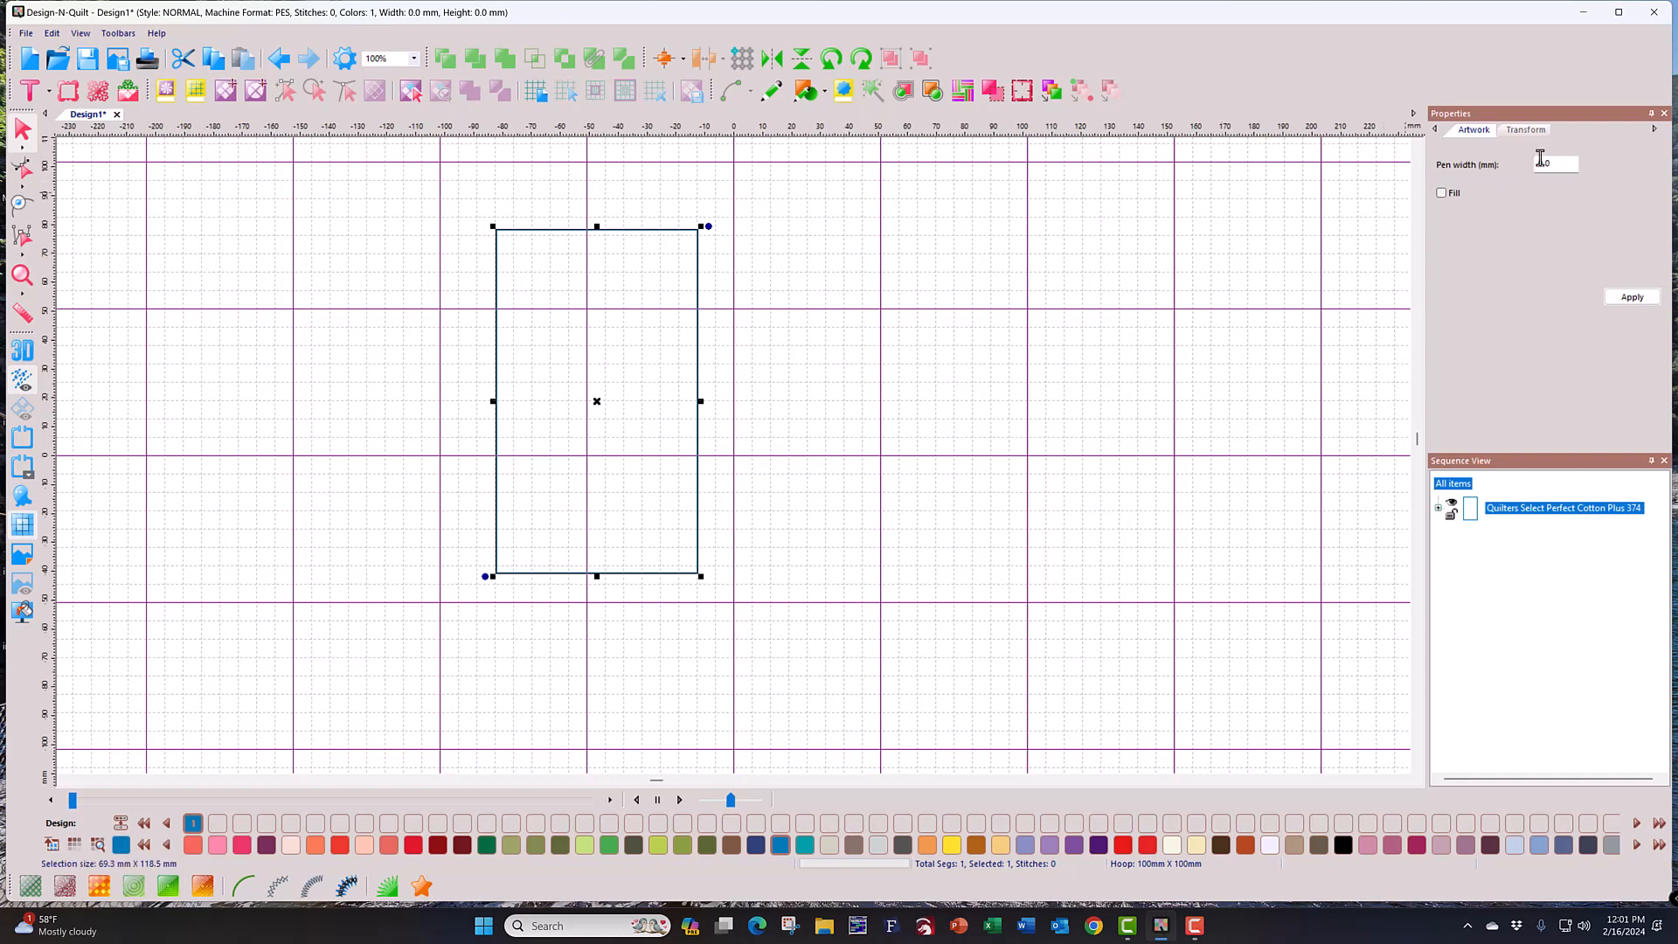
left_click(1525, 129)
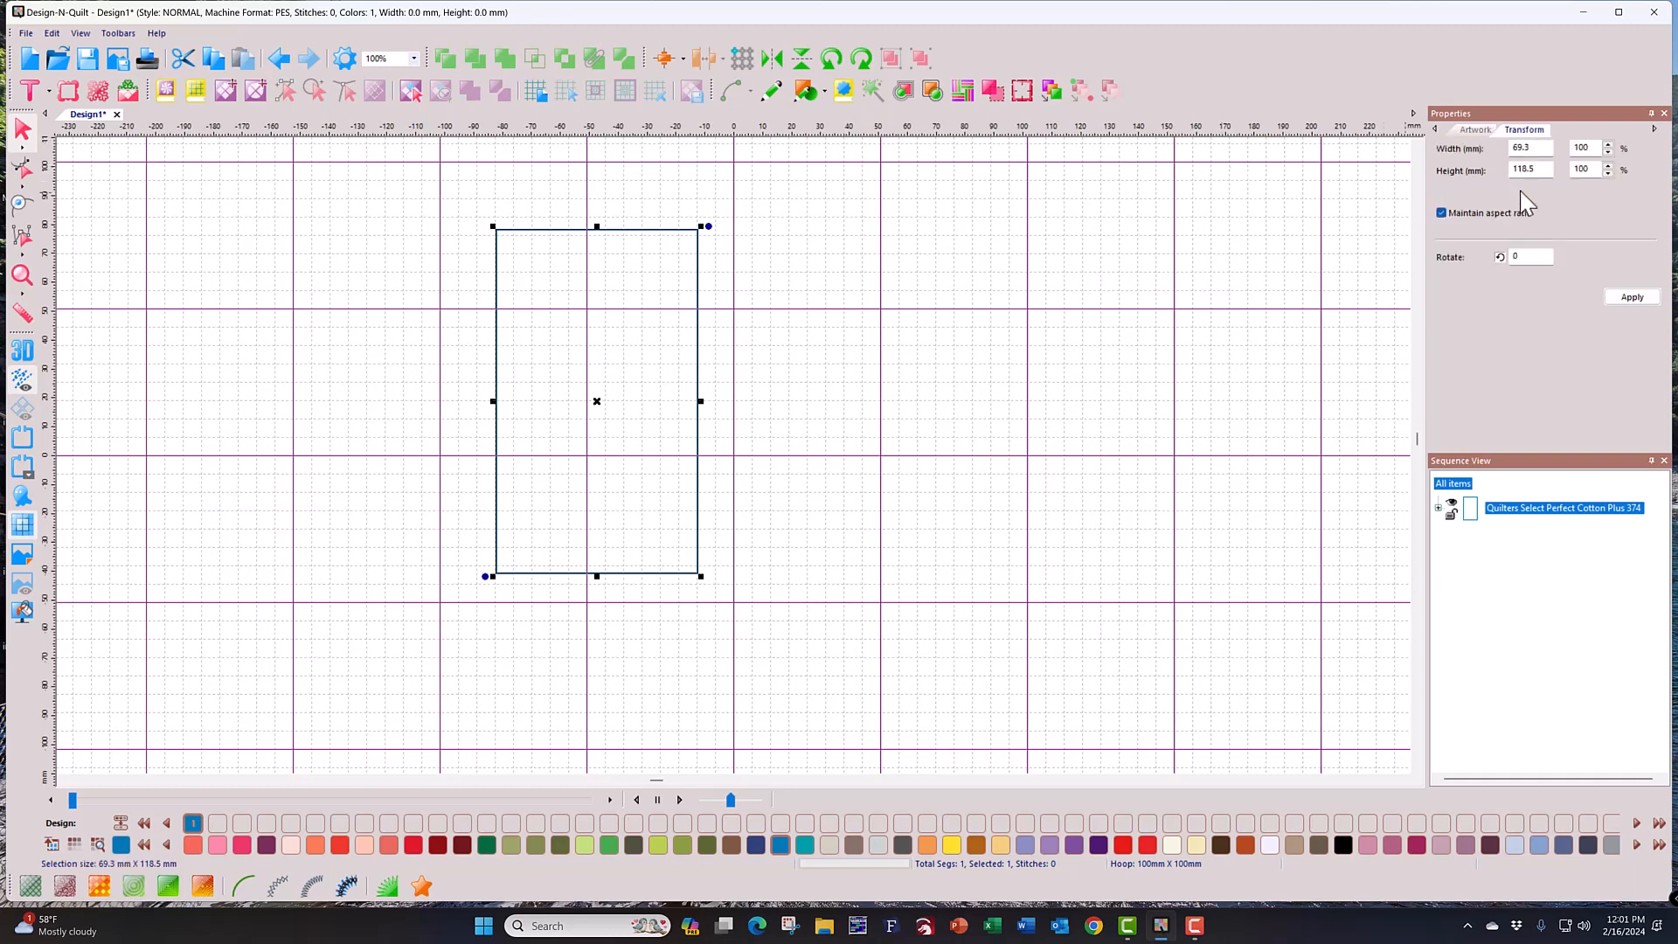
right_click(1064, 131)
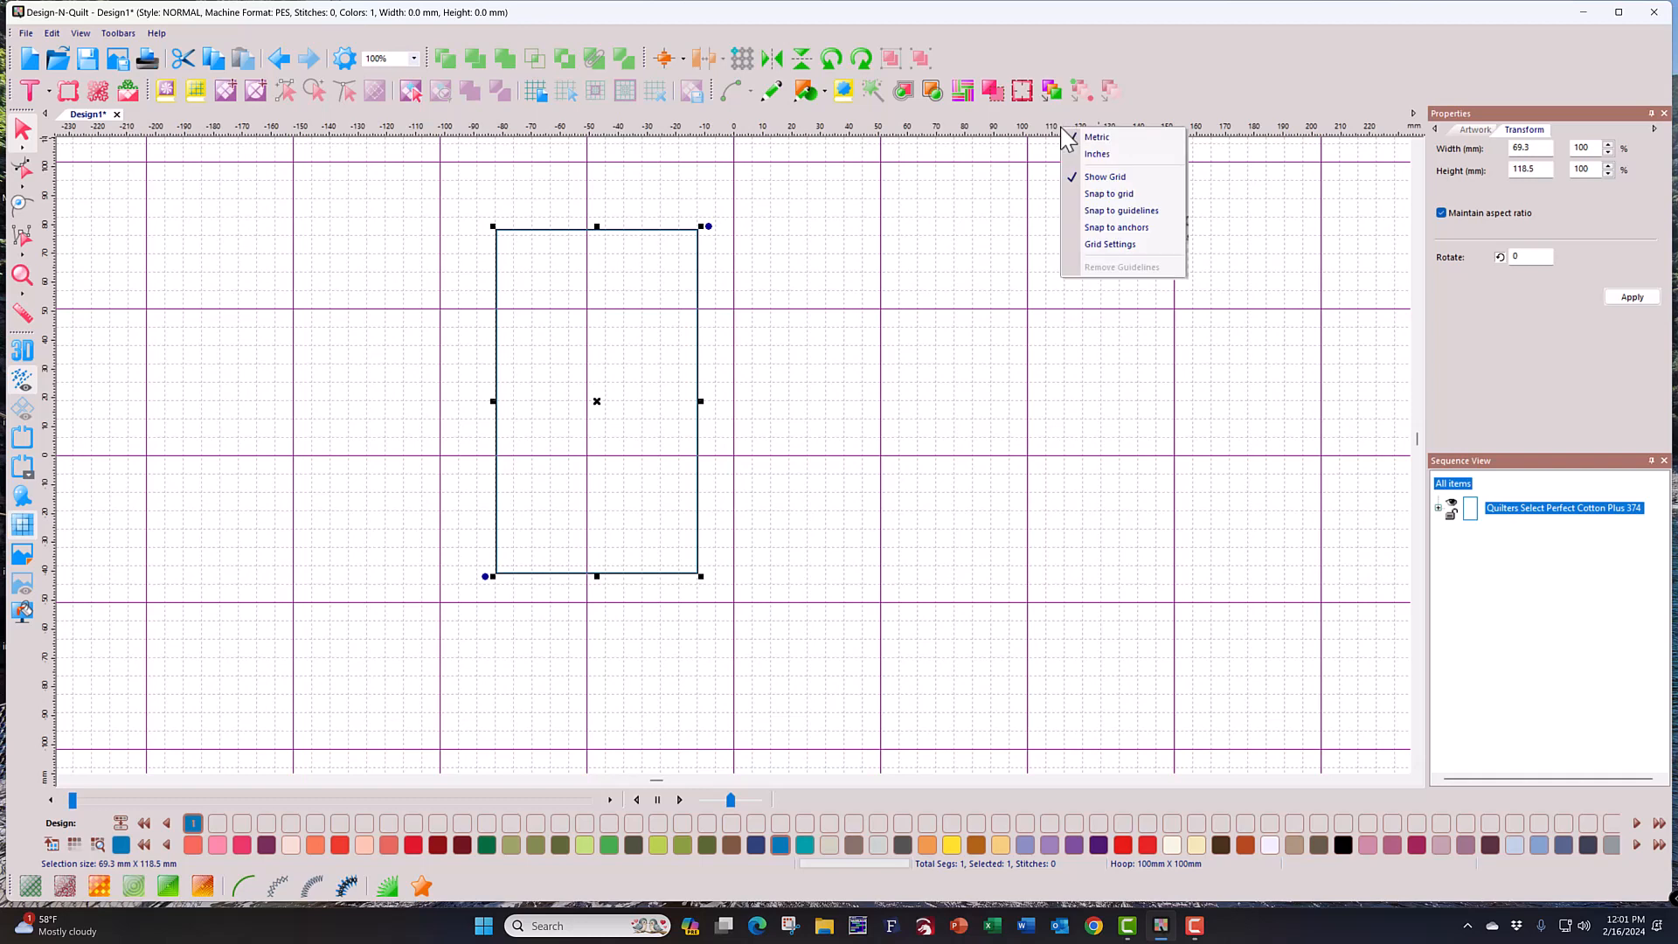
left_click(1098, 157)
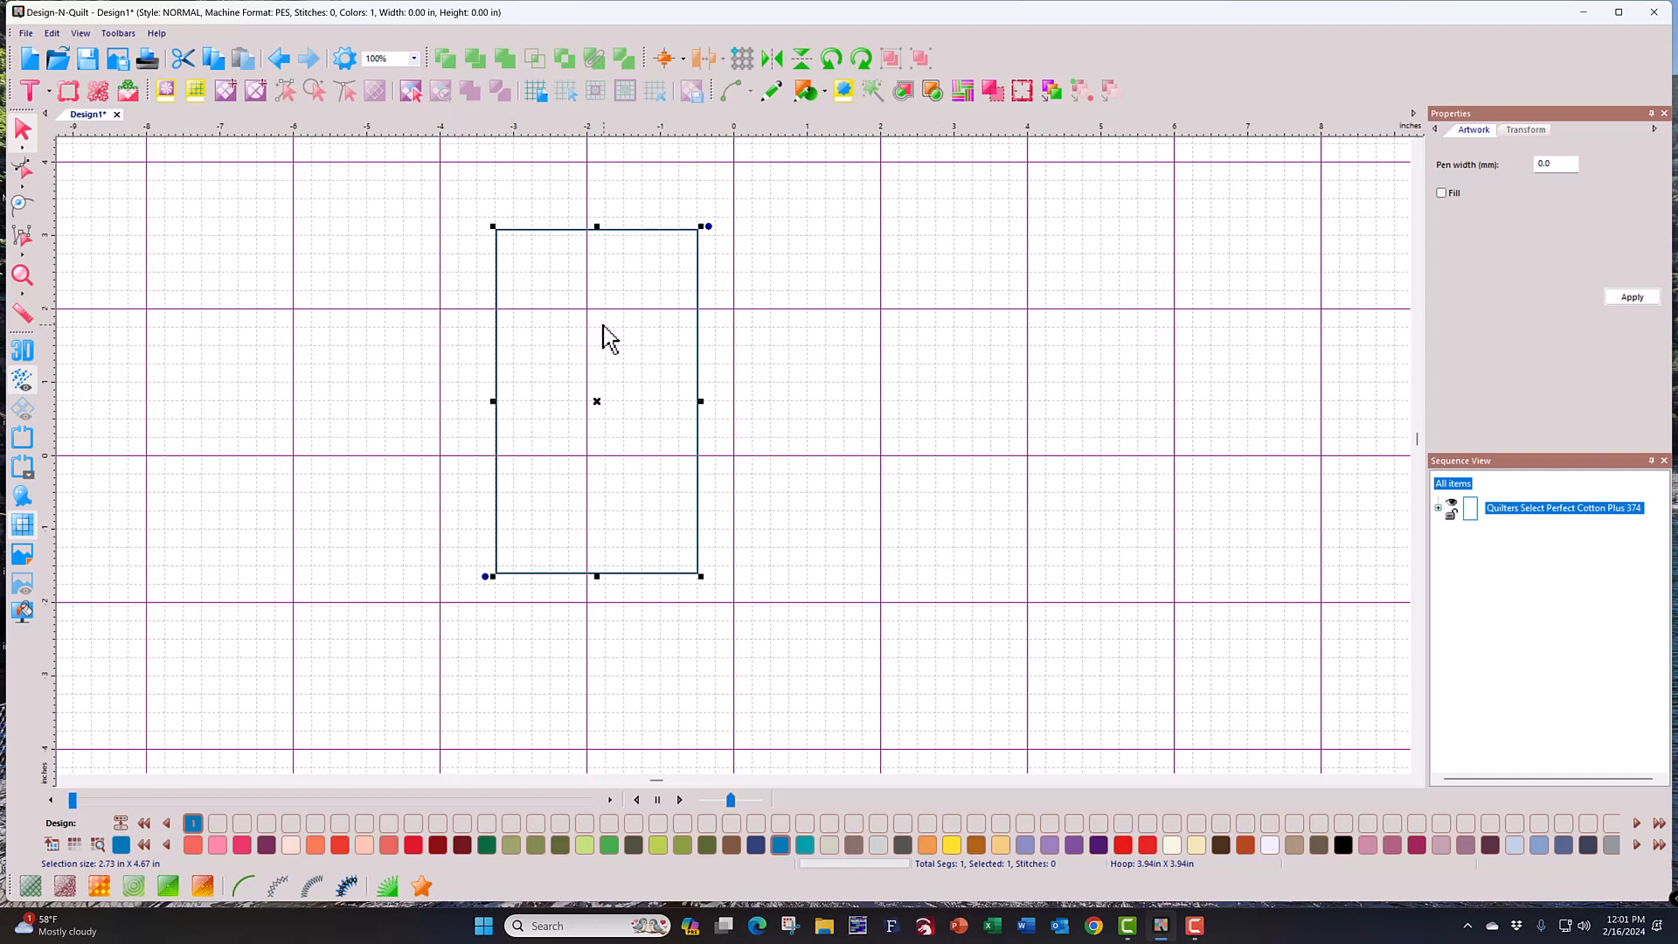
Step: Turn off the aspect ratio lock for the rectangle and resize it to 4 in wide by 4 in high
left_click(1528, 131)
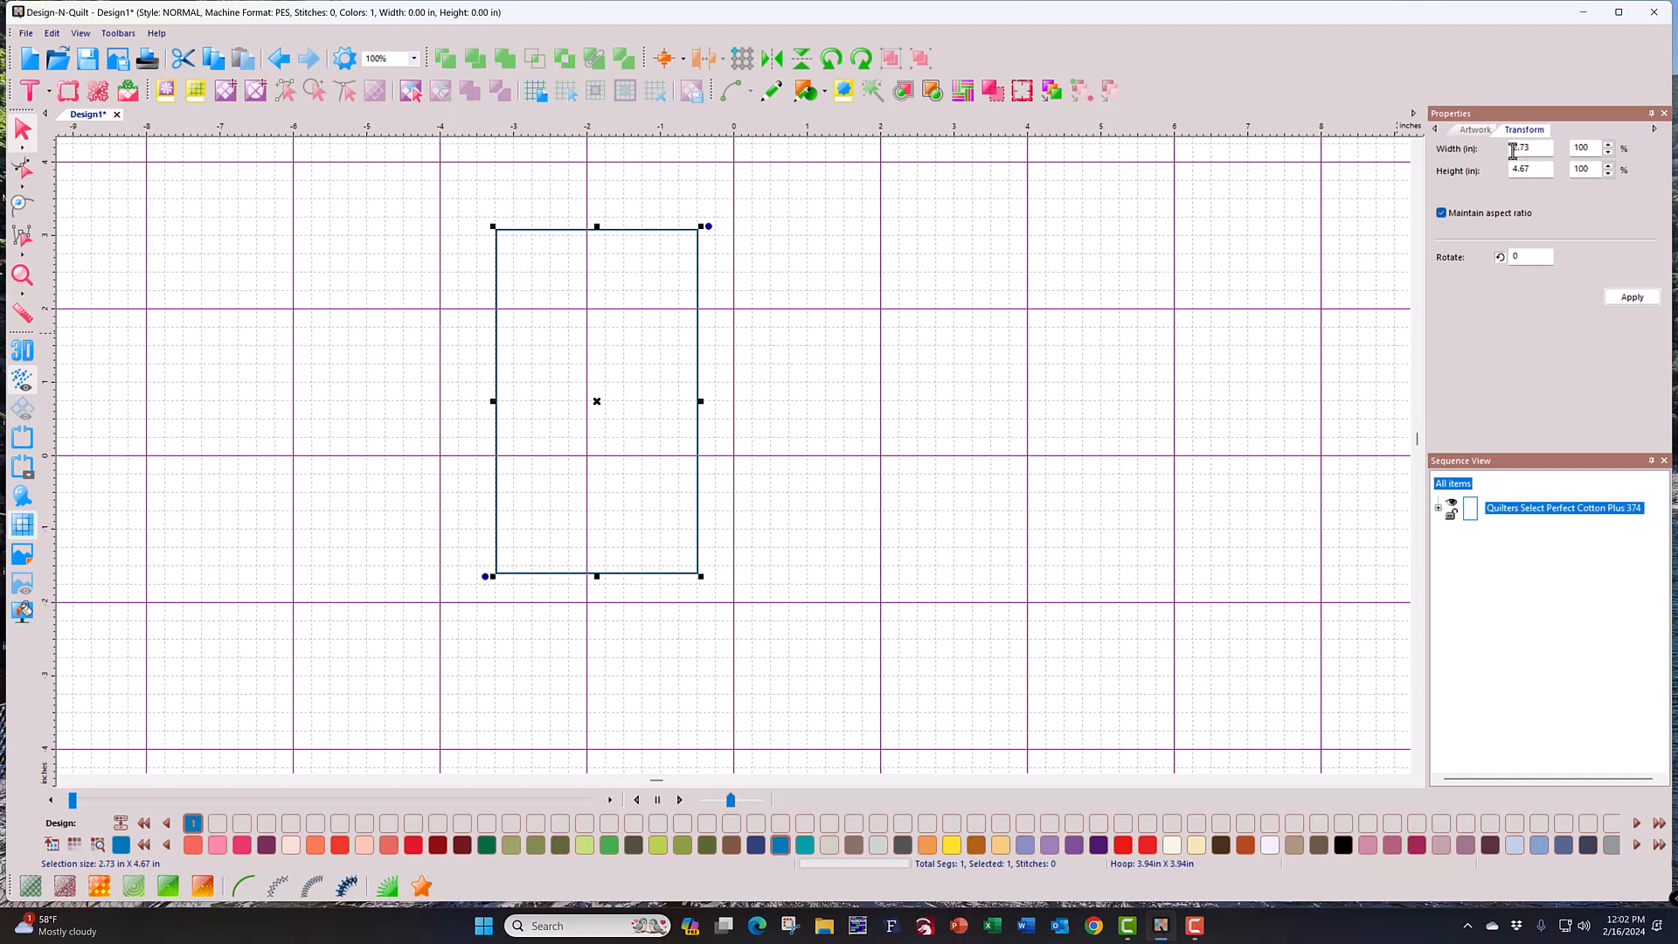
left_click(1443, 213)
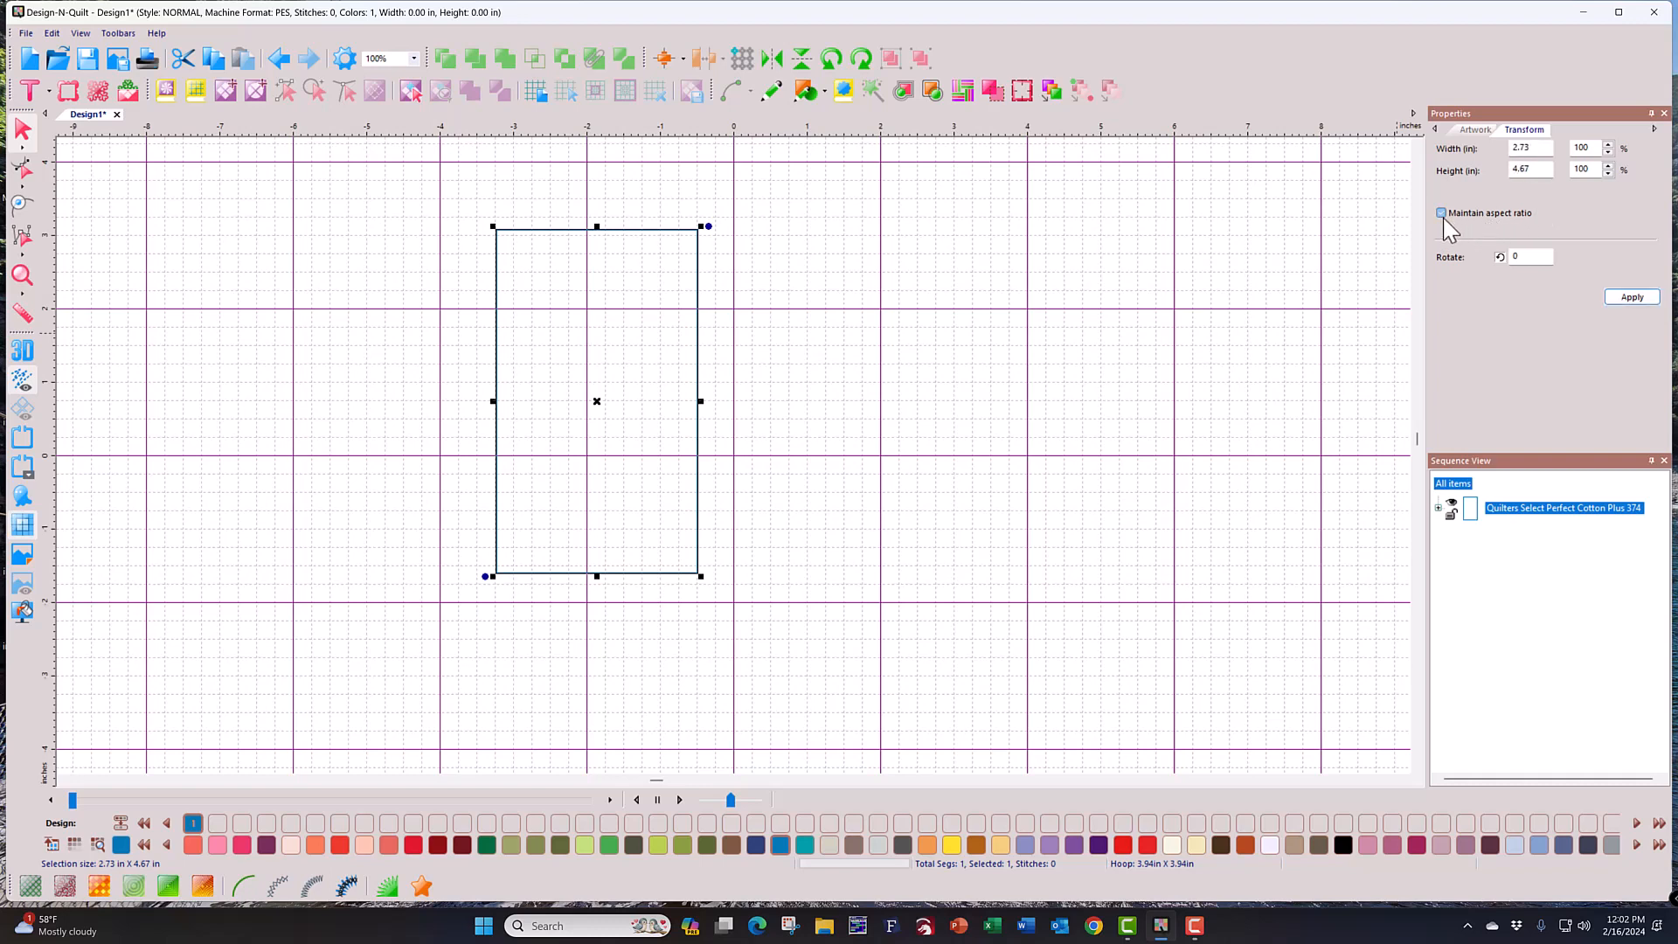
double_click(1524, 168)
type("4")
double_click(1529, 149)
type("4")
left_click(1626, 298)
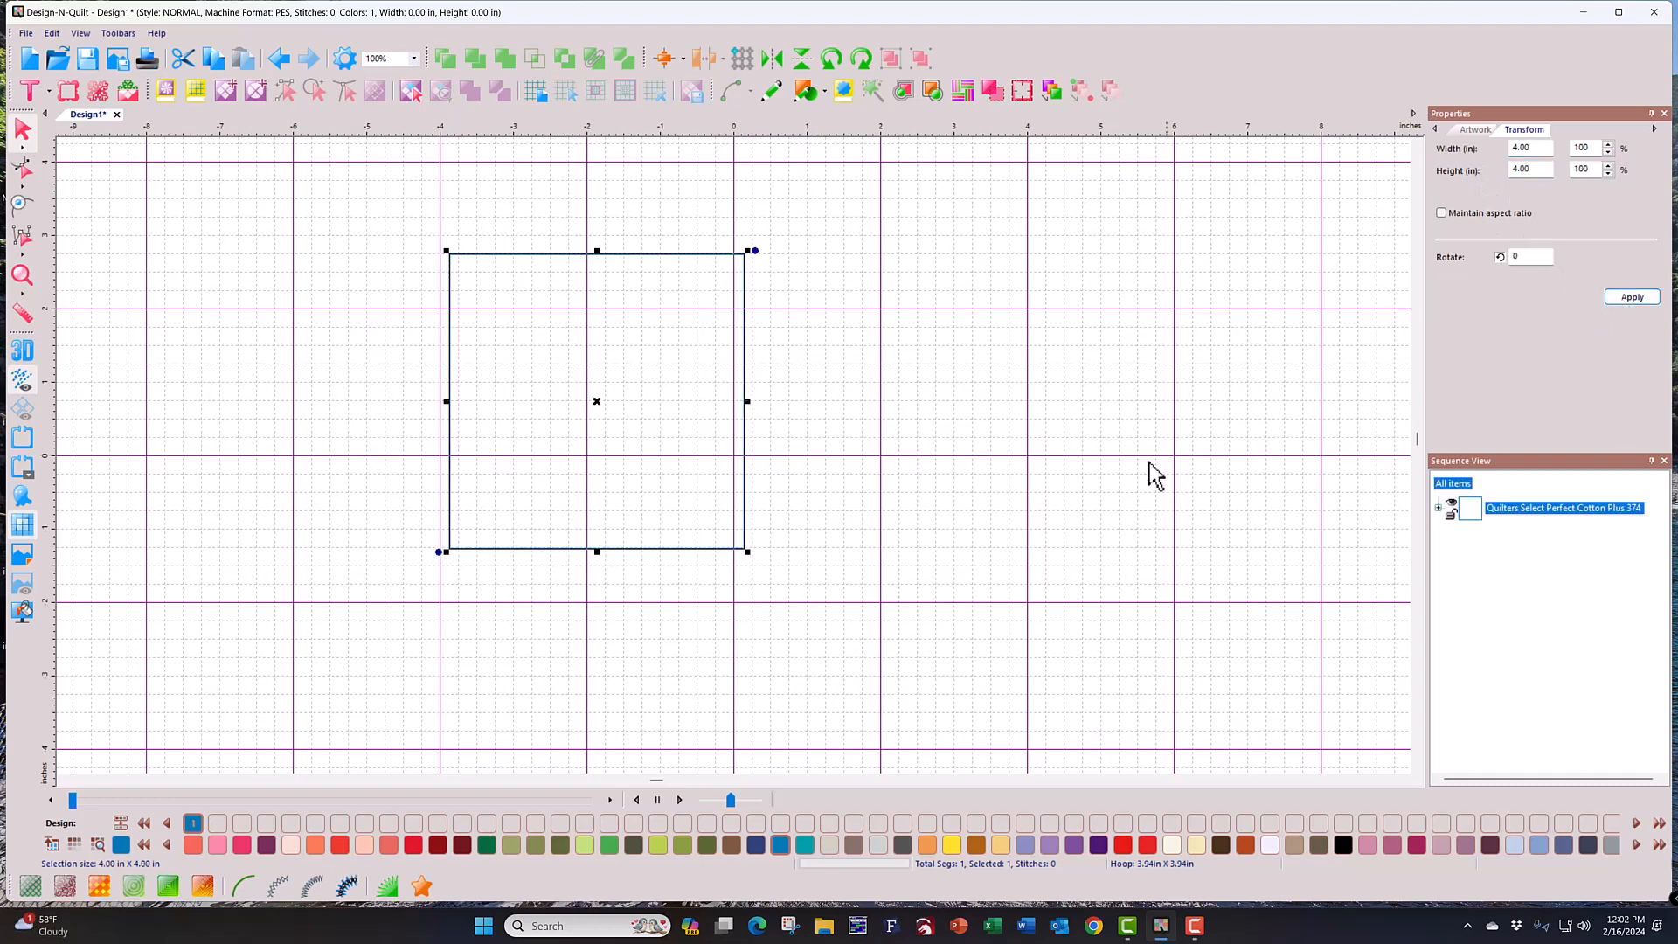